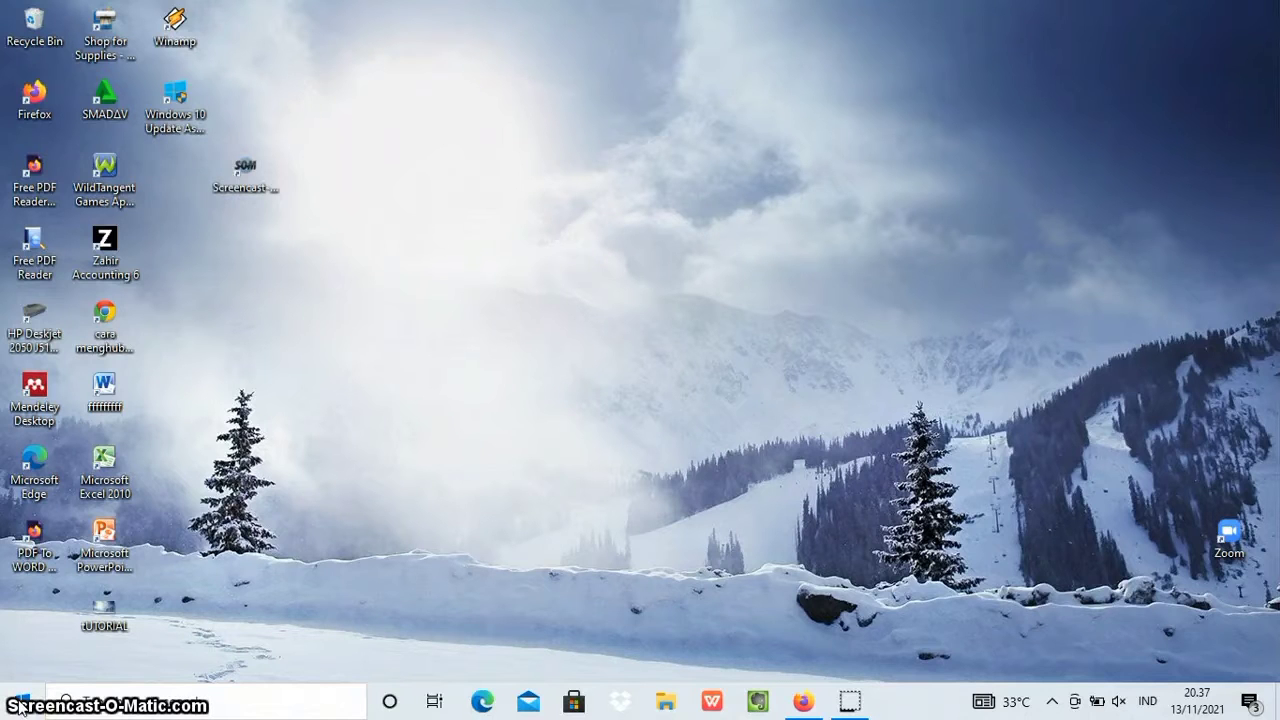
Launch Microsoft Word 2010 from the installed Microsoft Office programs.
click(18, 708)
click(18, 708)
click(20, 708)
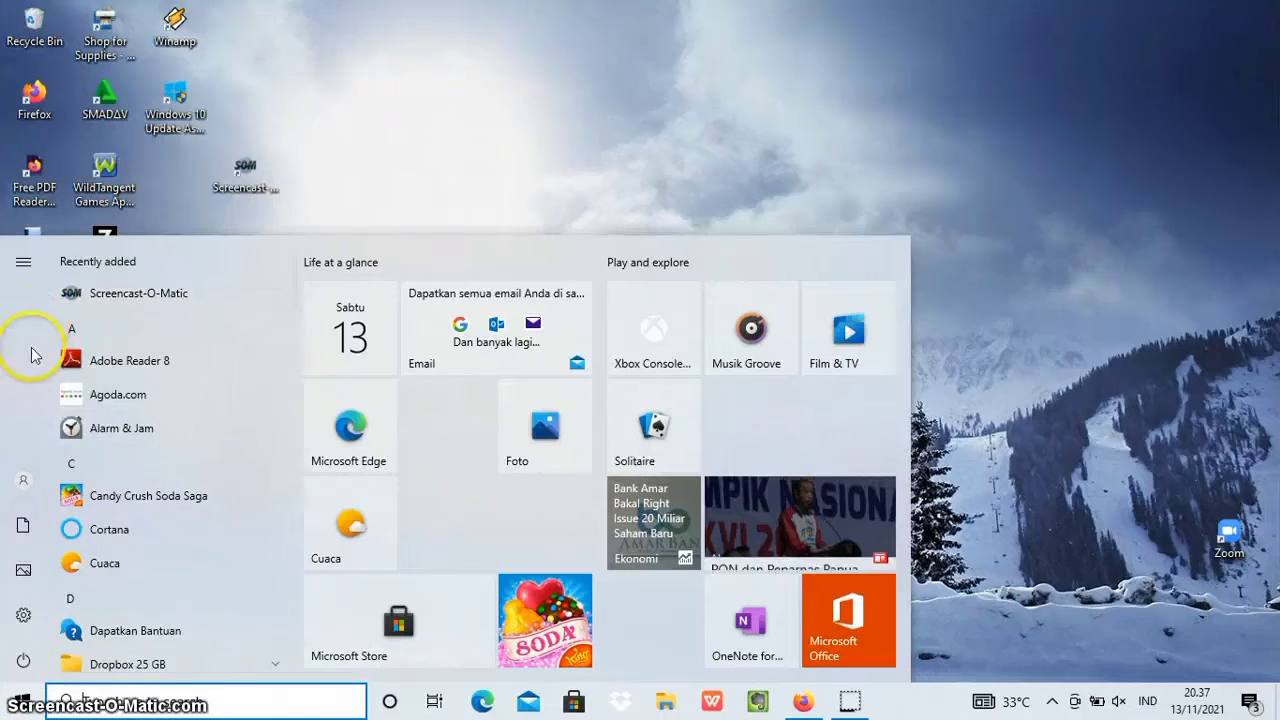
scroll(127, 458, down, 10)
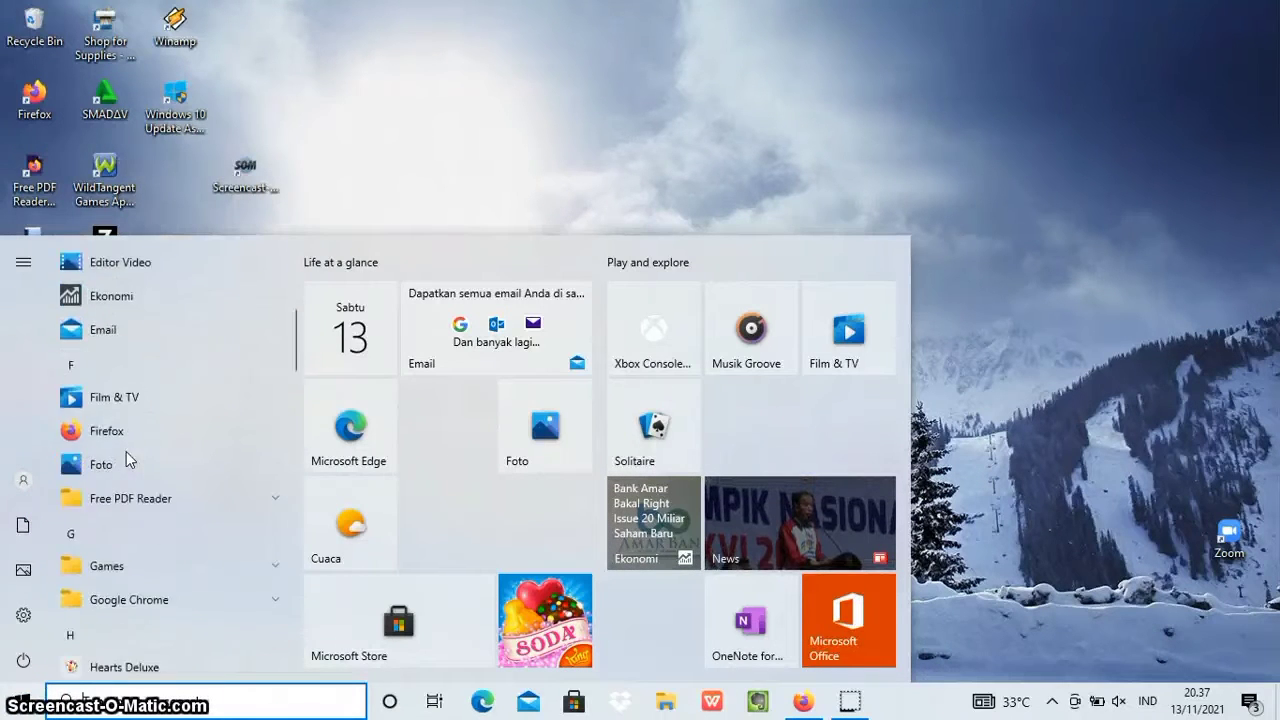
scroll(126, 452, down, 3)
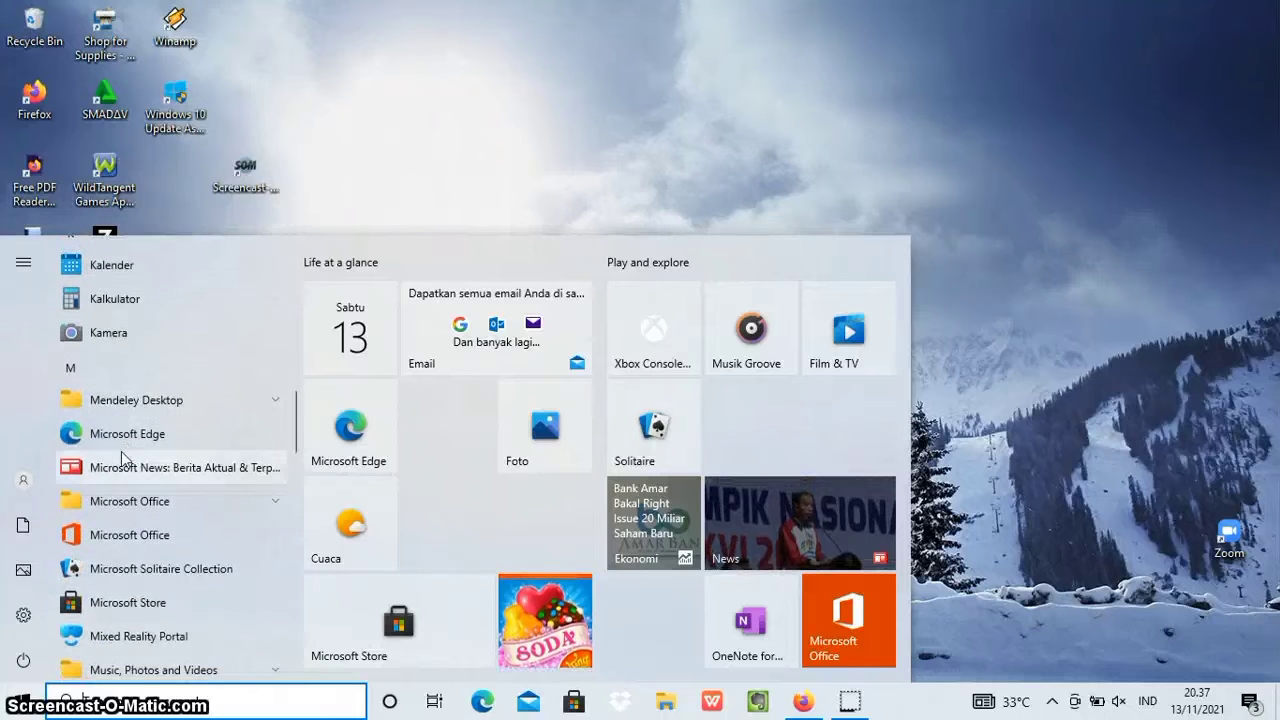
click(143, 503)
scroll(127, 545, down, 2)
scroll(127, 545, down, 3)
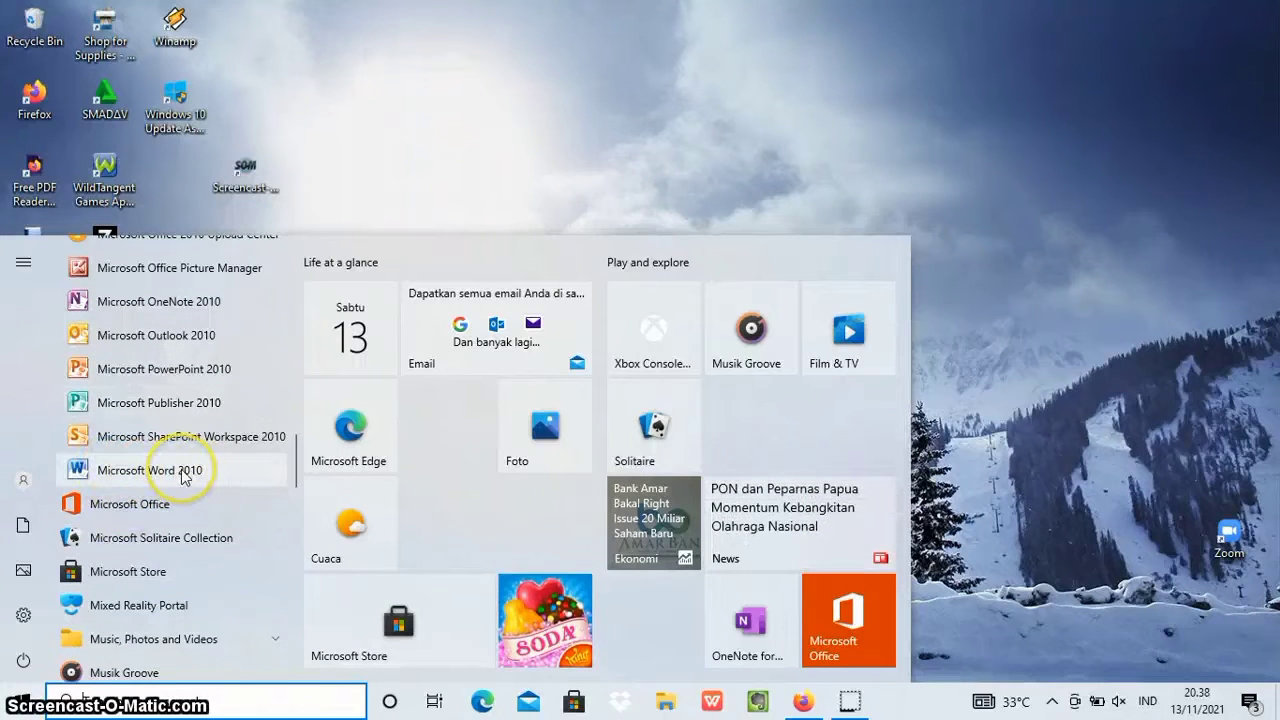
click(183, 472)
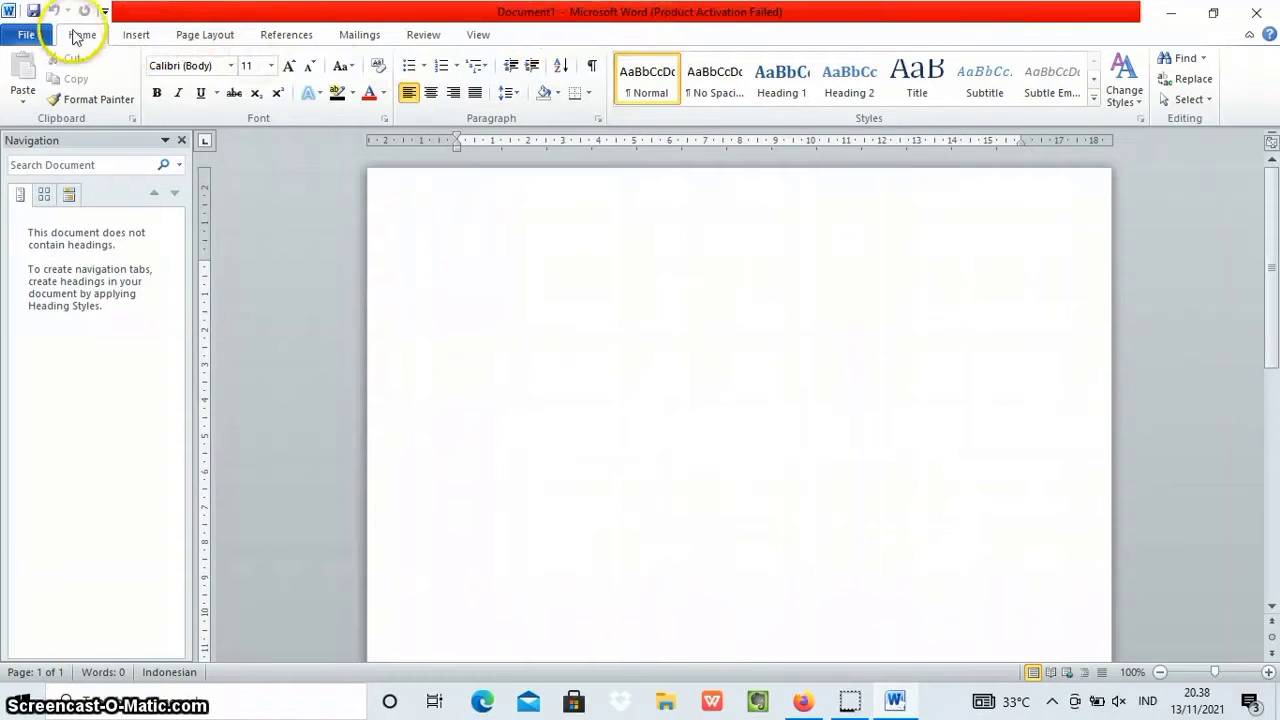
click(136, 36)
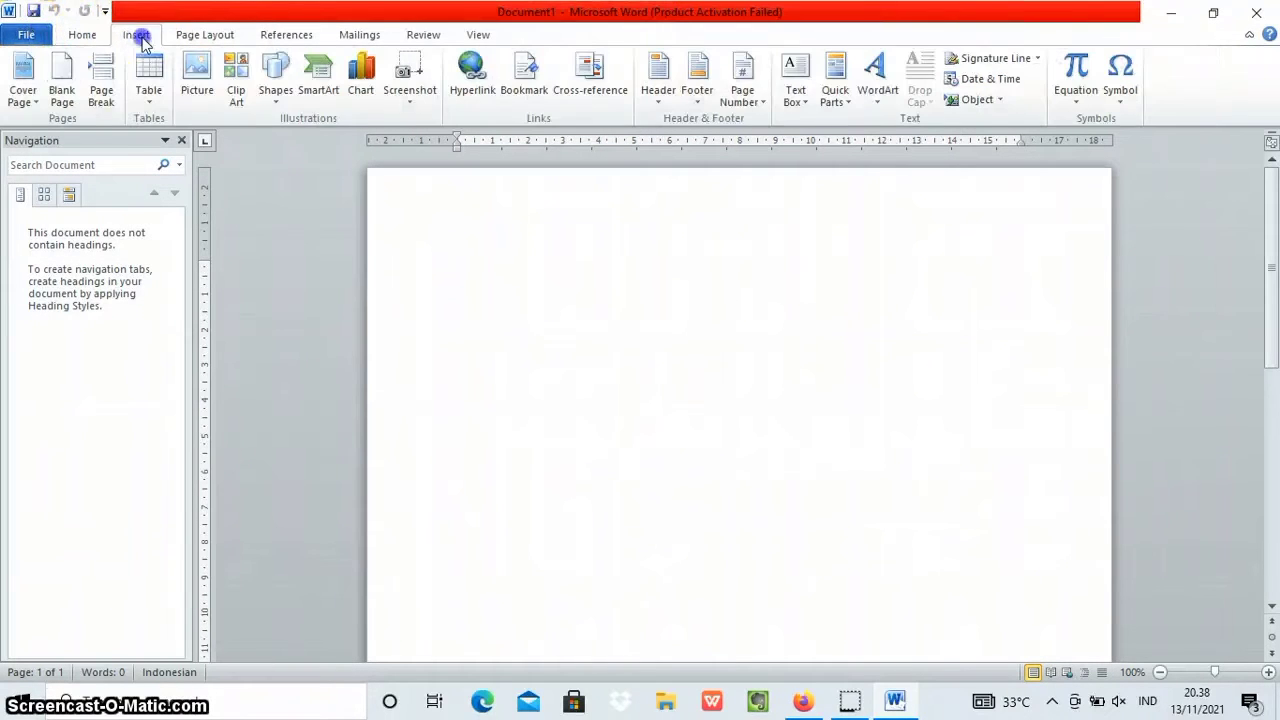
click(194, 37)
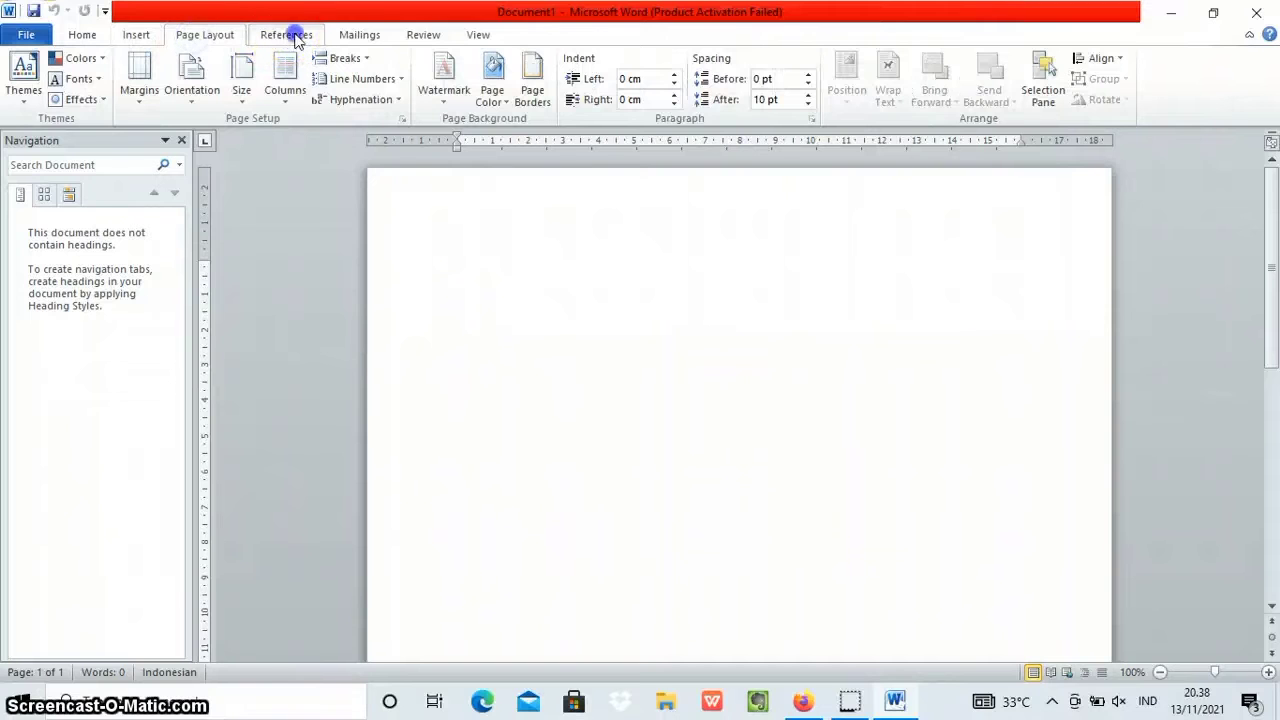
click(288, 35)
click(359, 35)
click(425, 35)
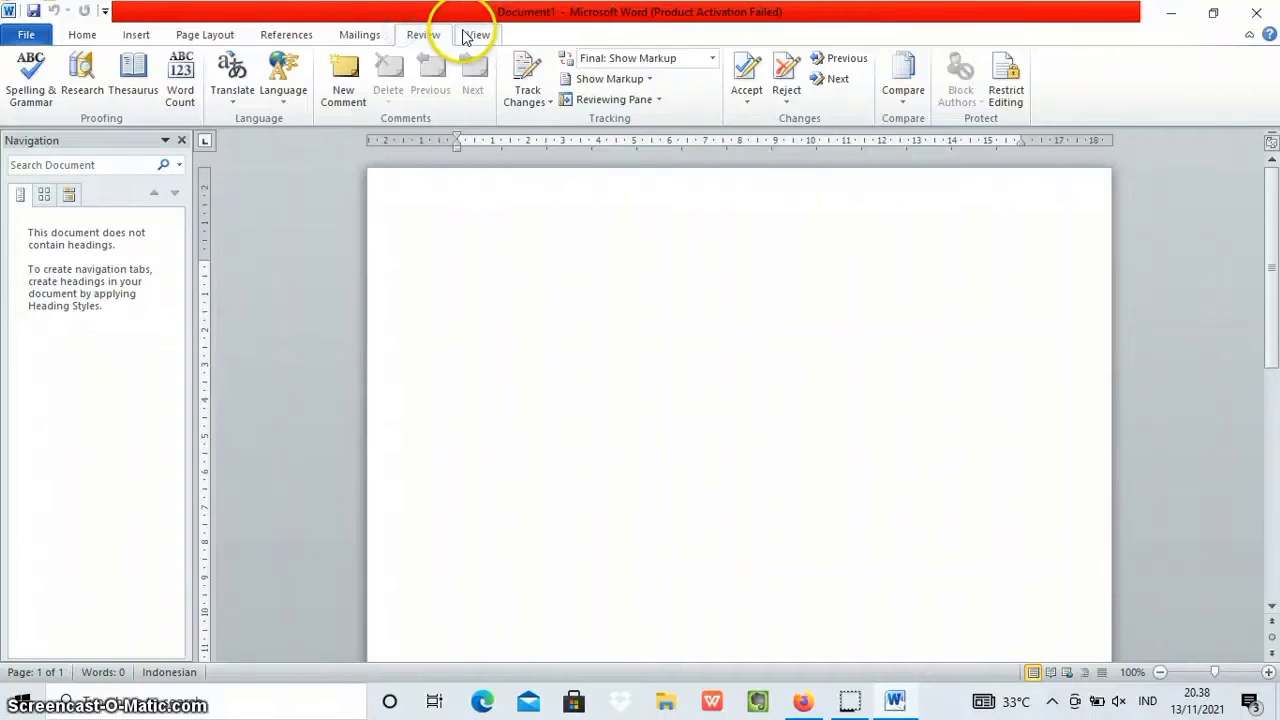
click(466, 35)
click(81, 35)
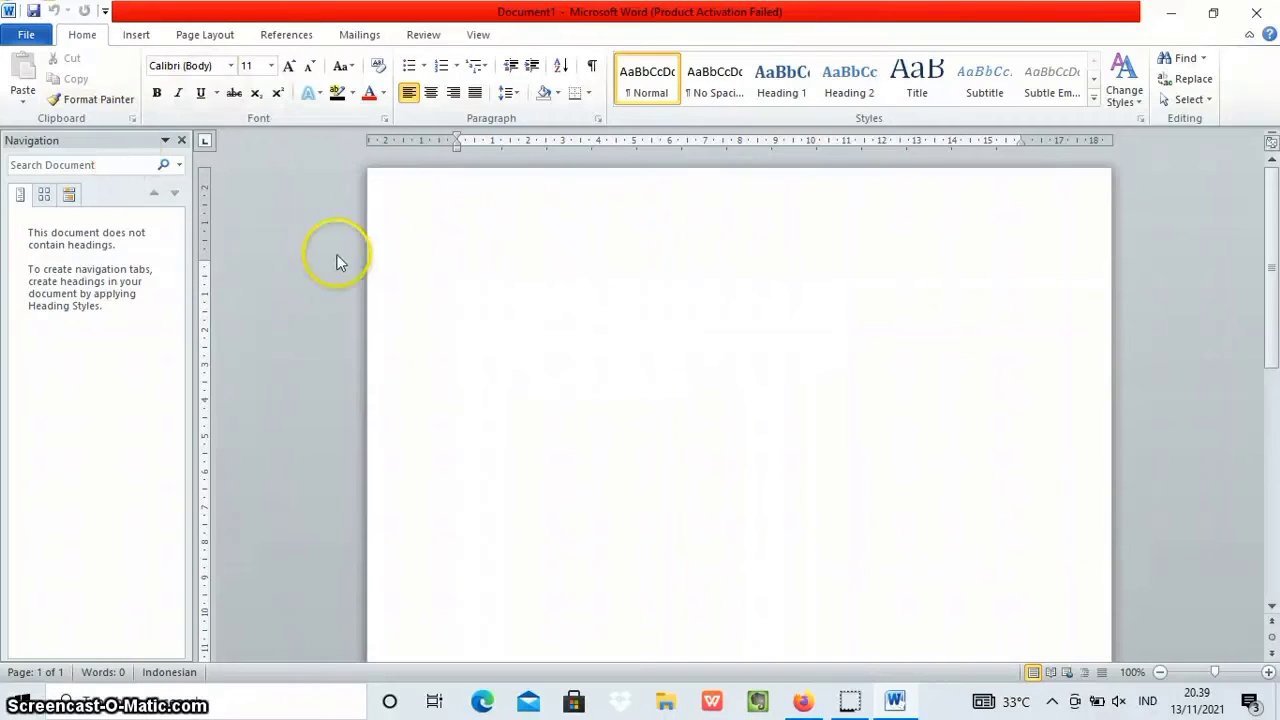
Open the existing document "Tugas sejarah (museum fatahillah)" from the data (D:) drive.
click(26, 36)
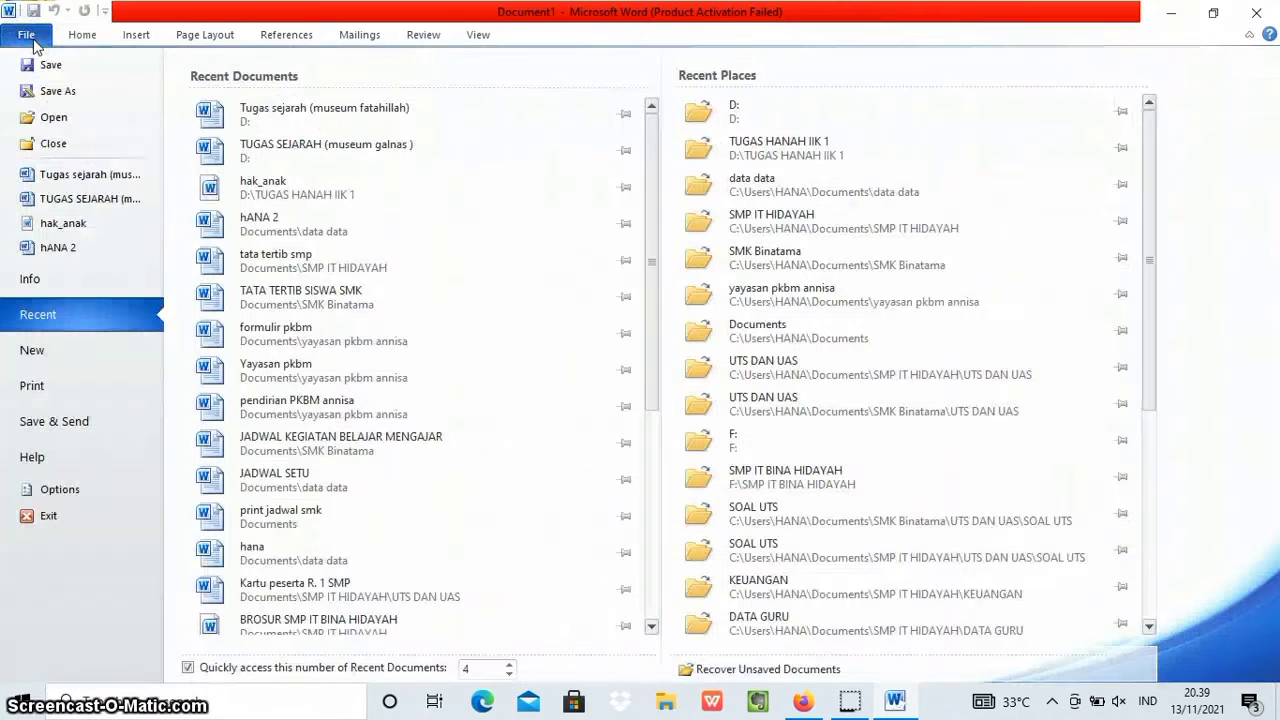
click(52, 122)
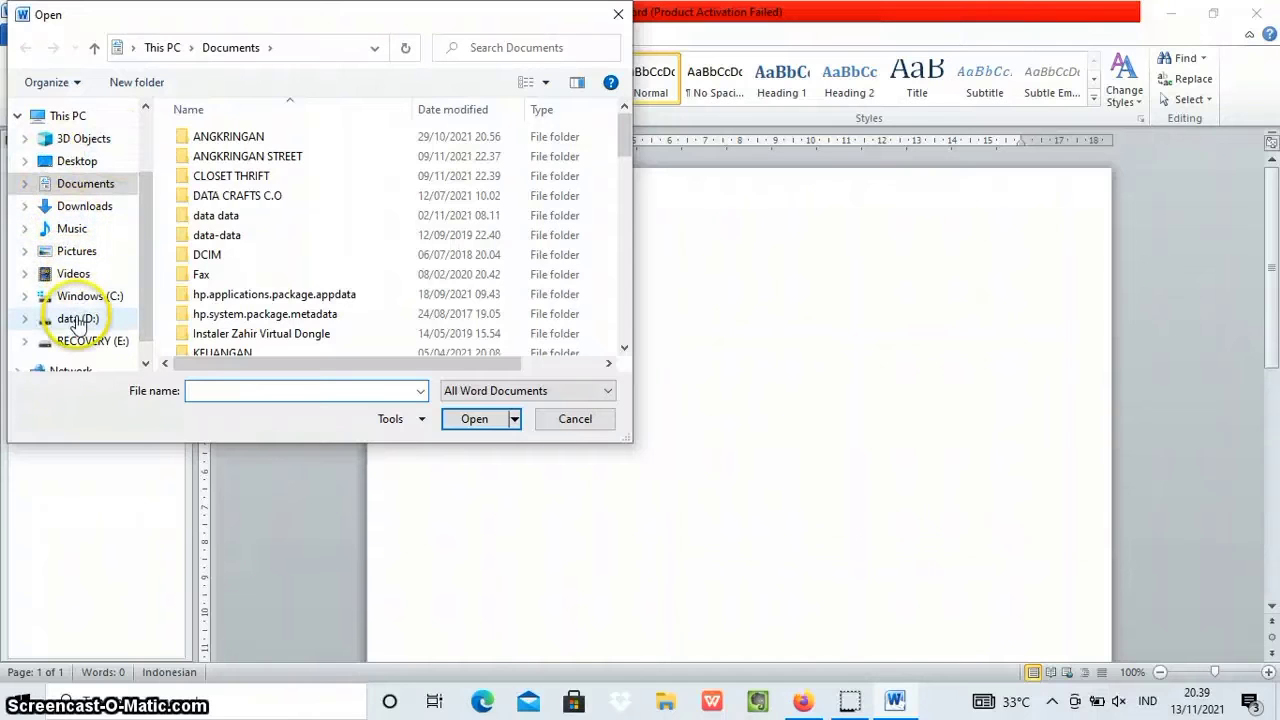
scroll(78, 325, down, 1)
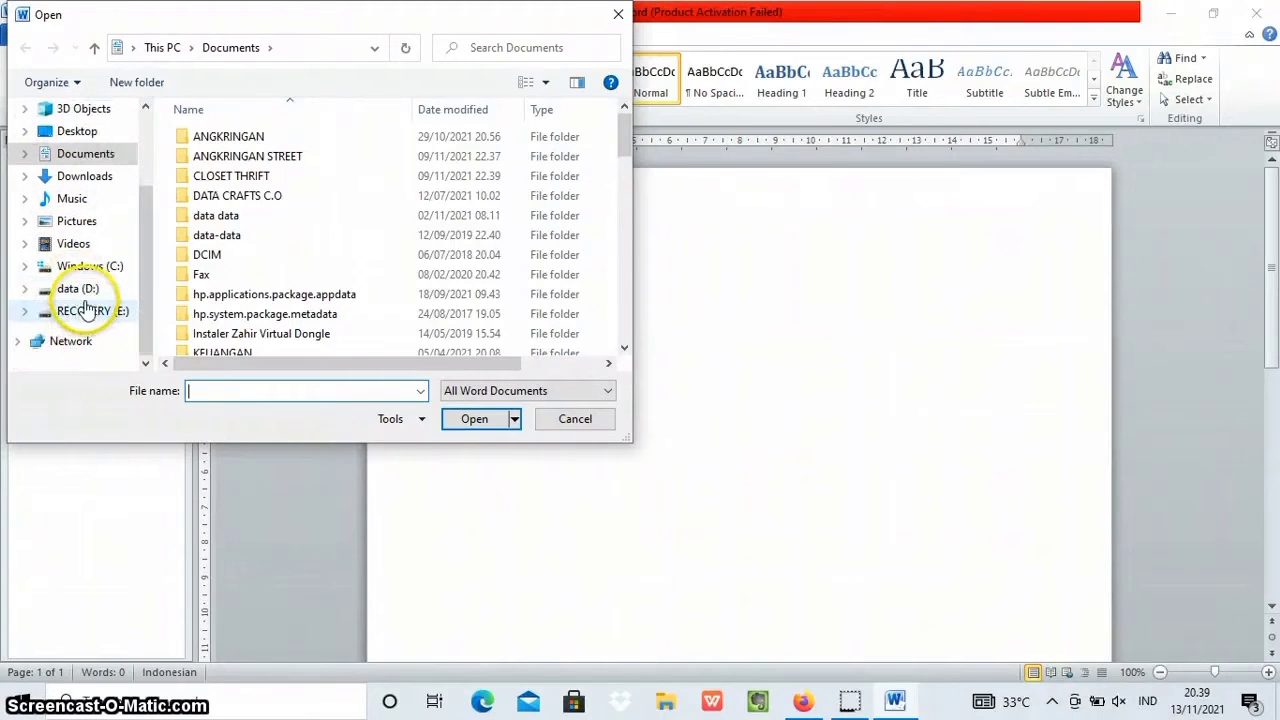
click(82, 289)
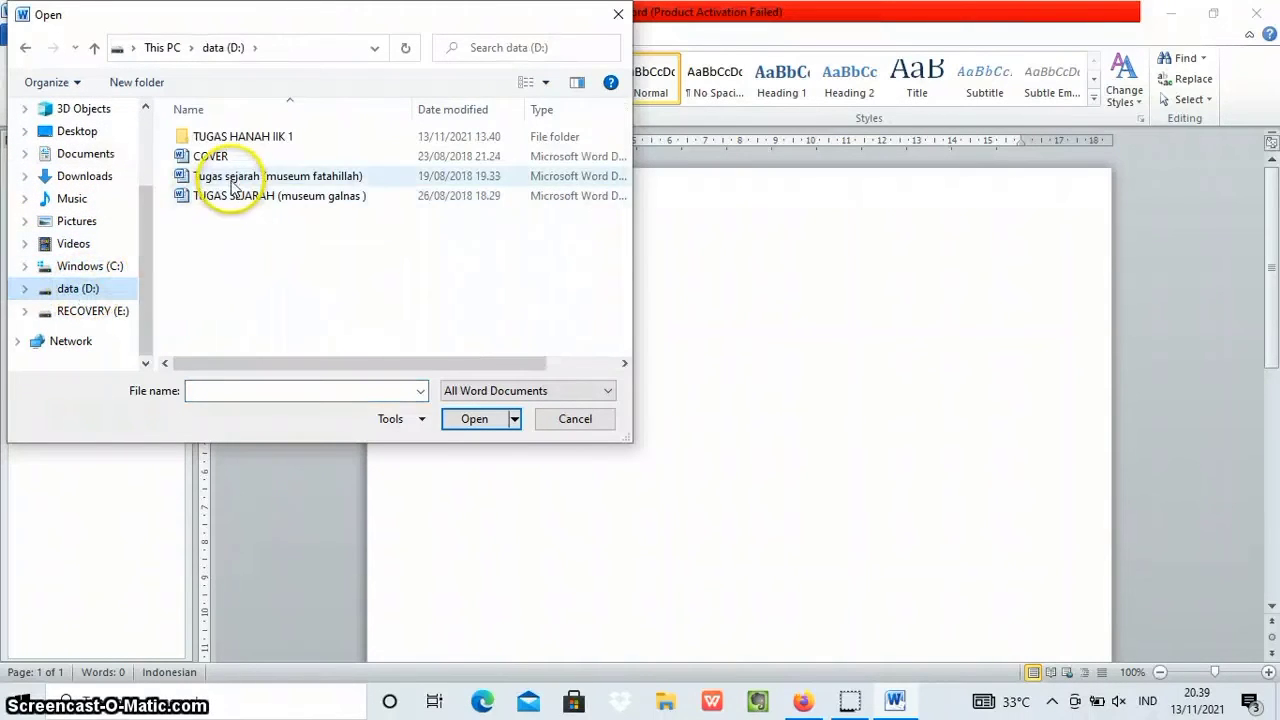
click(232, 182)
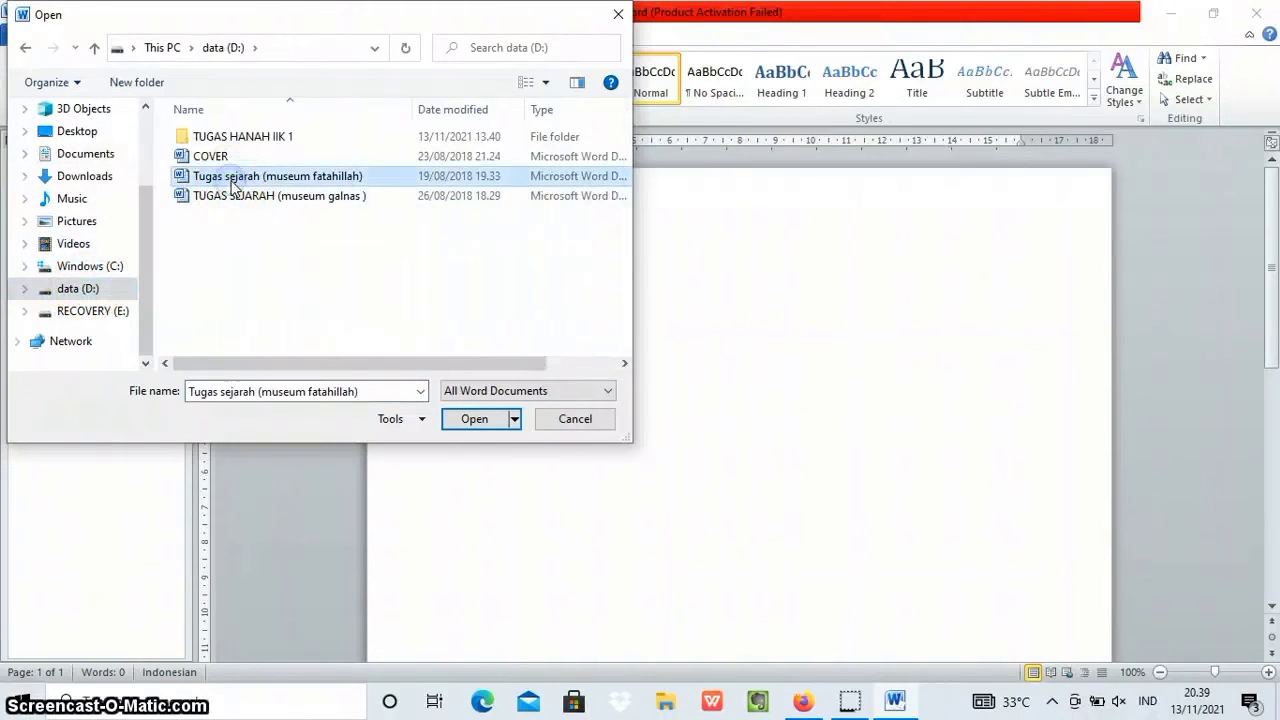
click(474, 419)
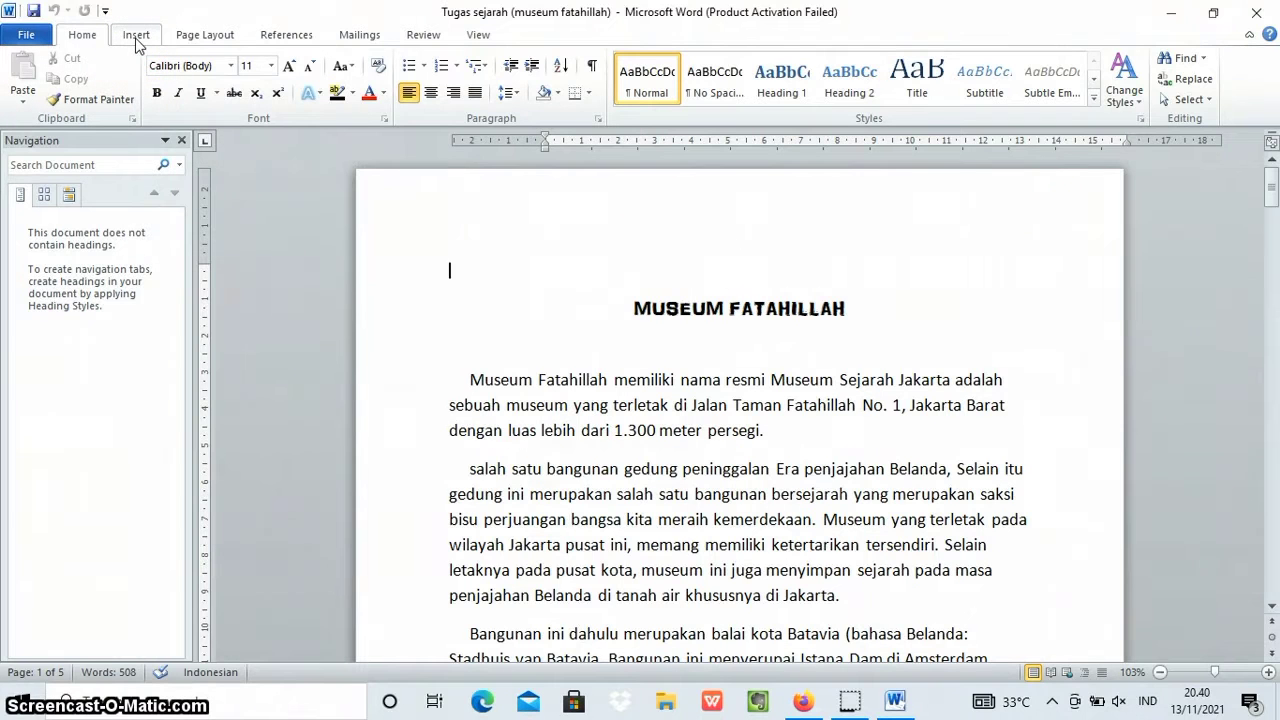
Set the document's paper size to A4, 21 cm x 29,7 cm.
click(205, 36)
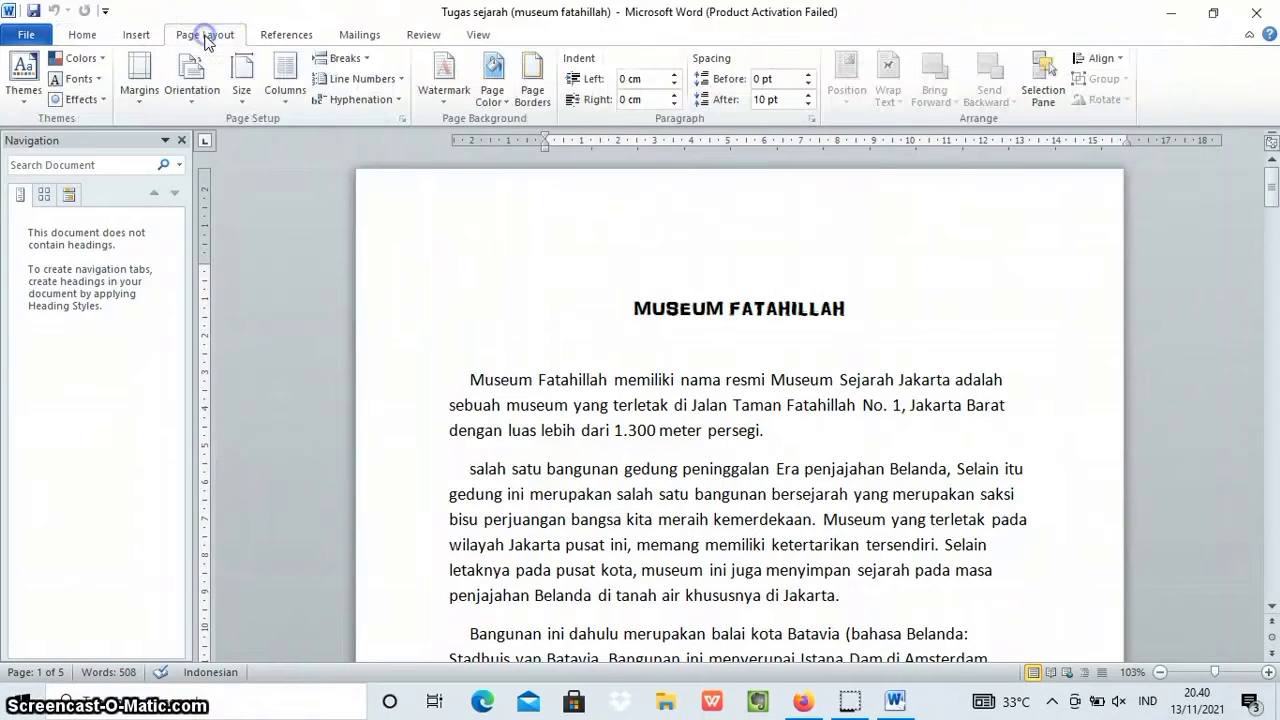
click(241, 92)
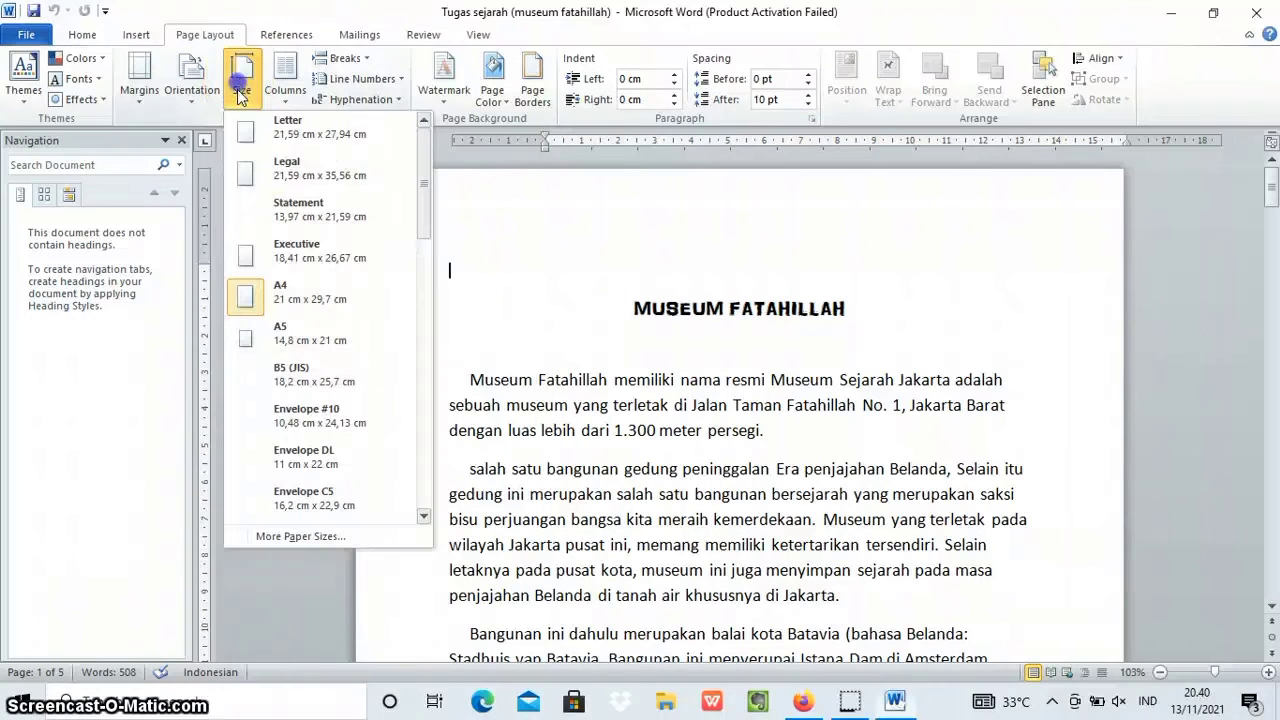
click(302, 302)
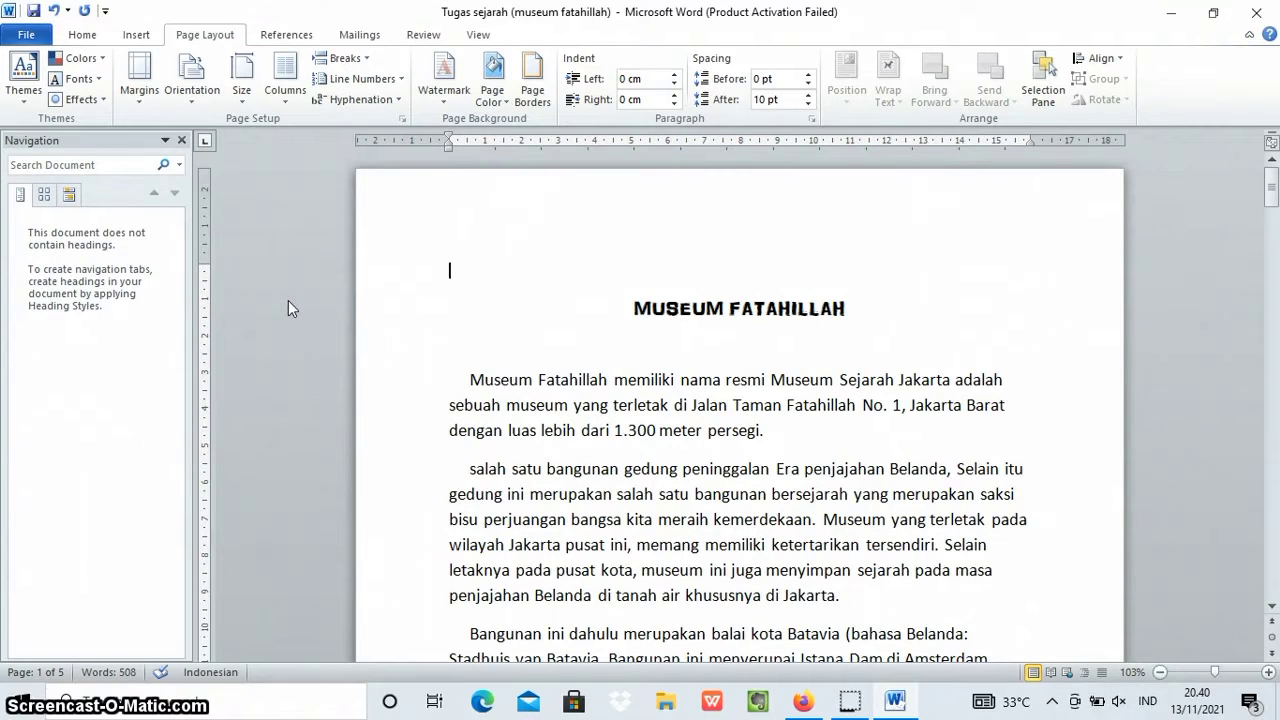
Apply custom page margins to the whole document: 4 cm top and left, 3 cm bottom and right.
click(137, 93)
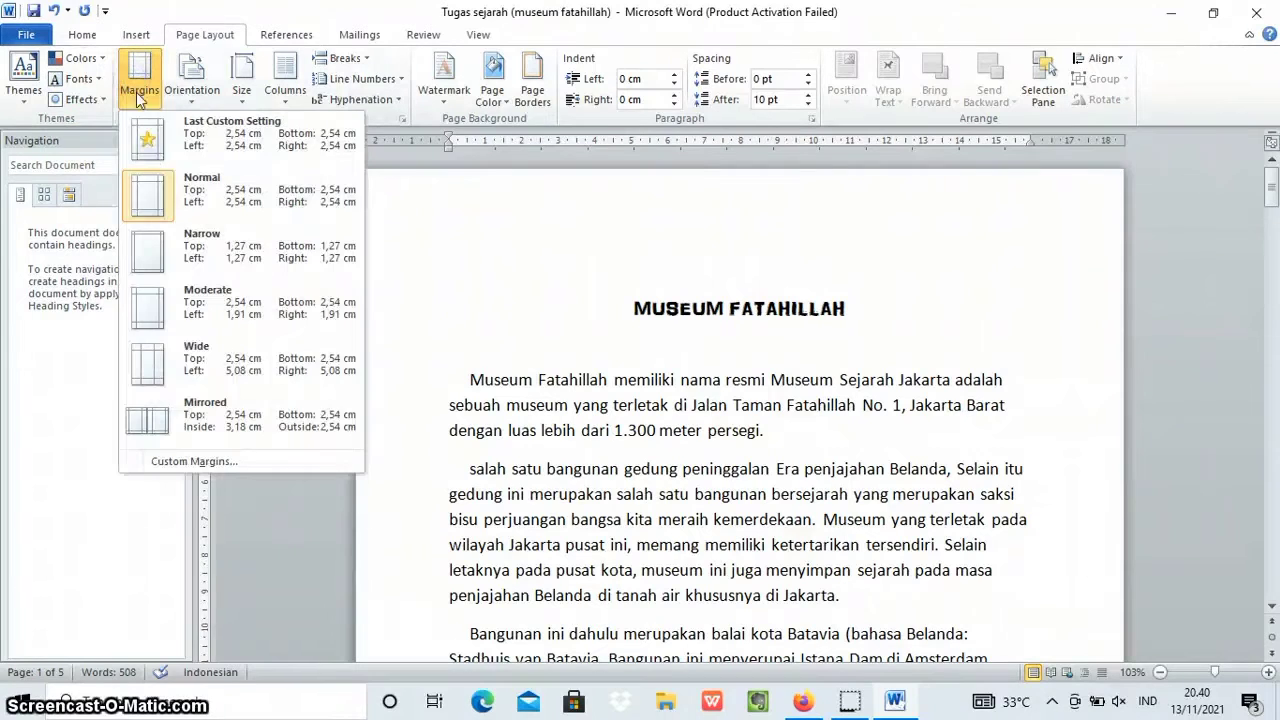
click(220, 463)
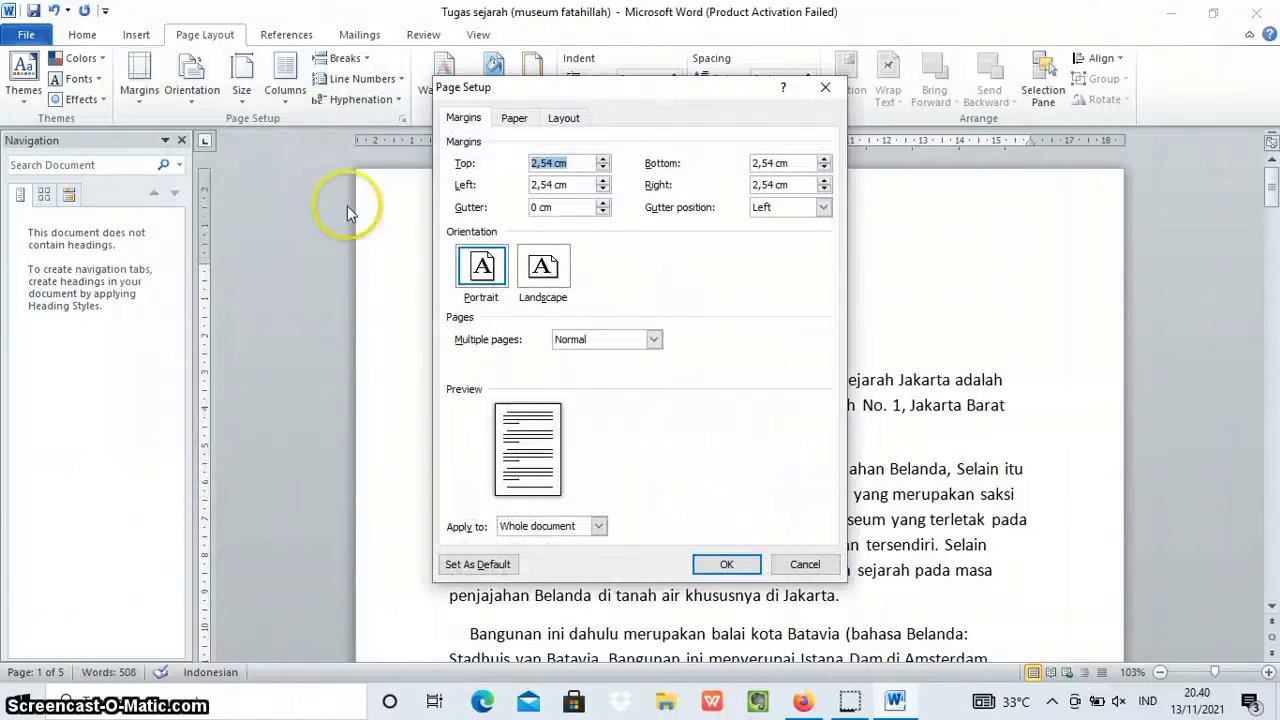
click(577, 164)
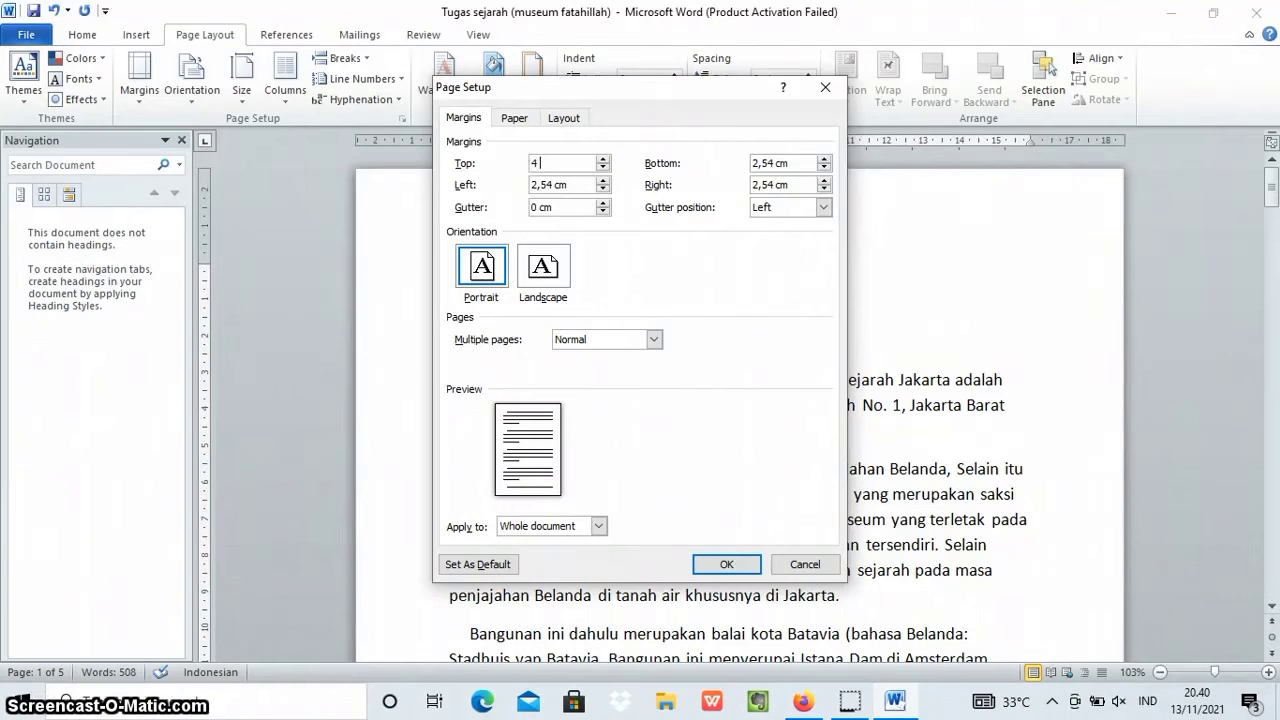
click(568, 184)
key(BackSpace)
text(4 cm)
click(801, 163)
key(BackSpace)
key(BackSpace)
key(BackSpace)
key(BackSpace)
key(BackSpace)
key(BackSpace)
key(BackSpace)
click(787, 184)
text(3 cm)
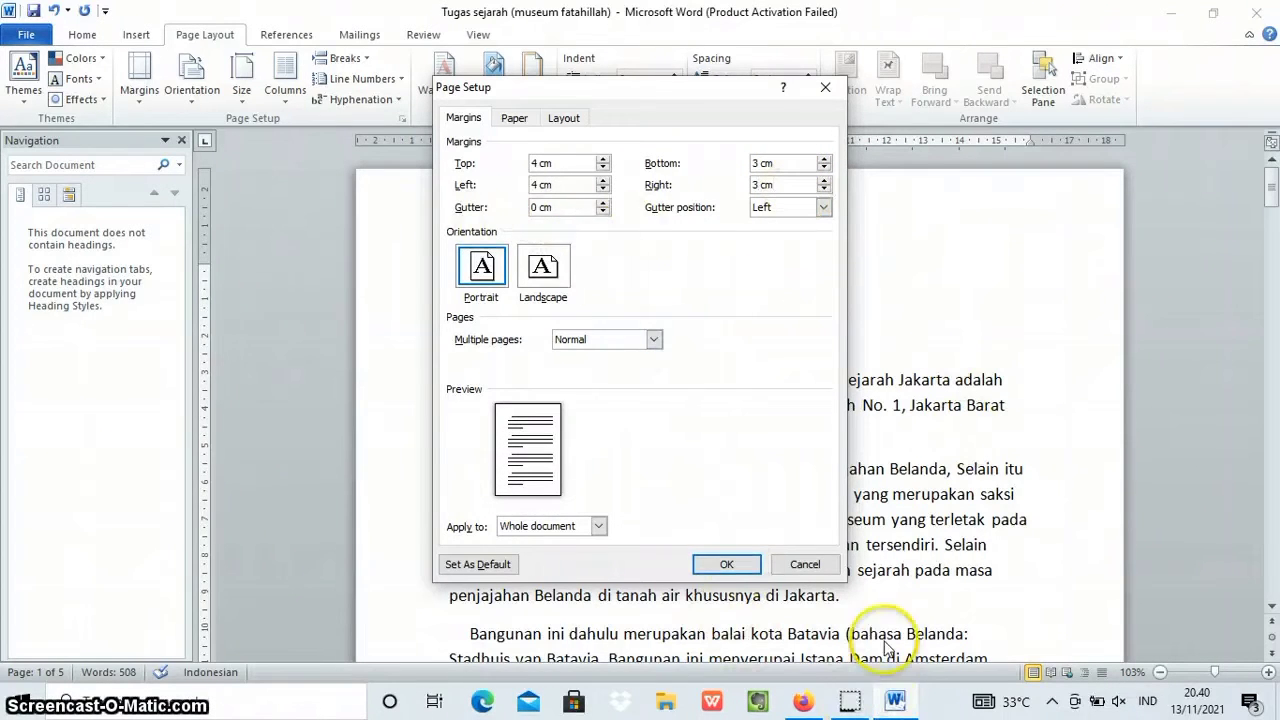
click(727, 566)
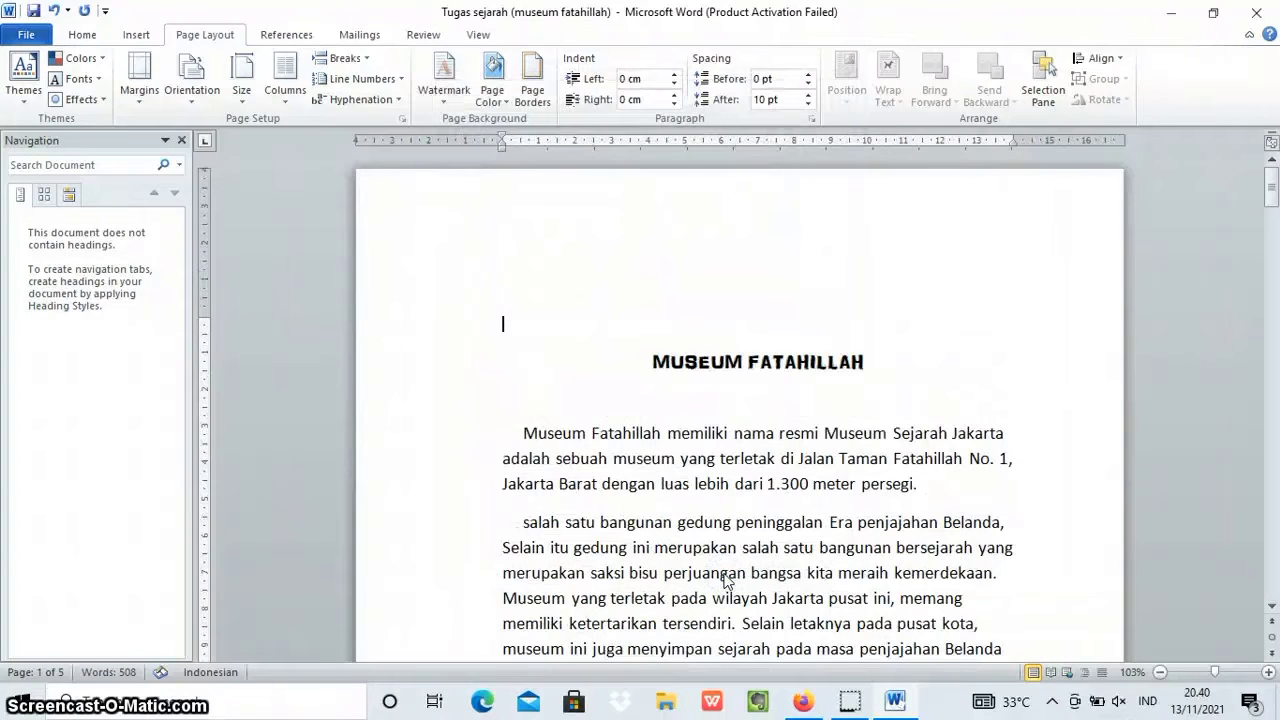
Format the title "MUSEUM FATAHILLAH" in Times New Roman with font size 18.
click(586, 443)
scroll(588, 460, down, 3)
scroll(590, 470, down, 6)
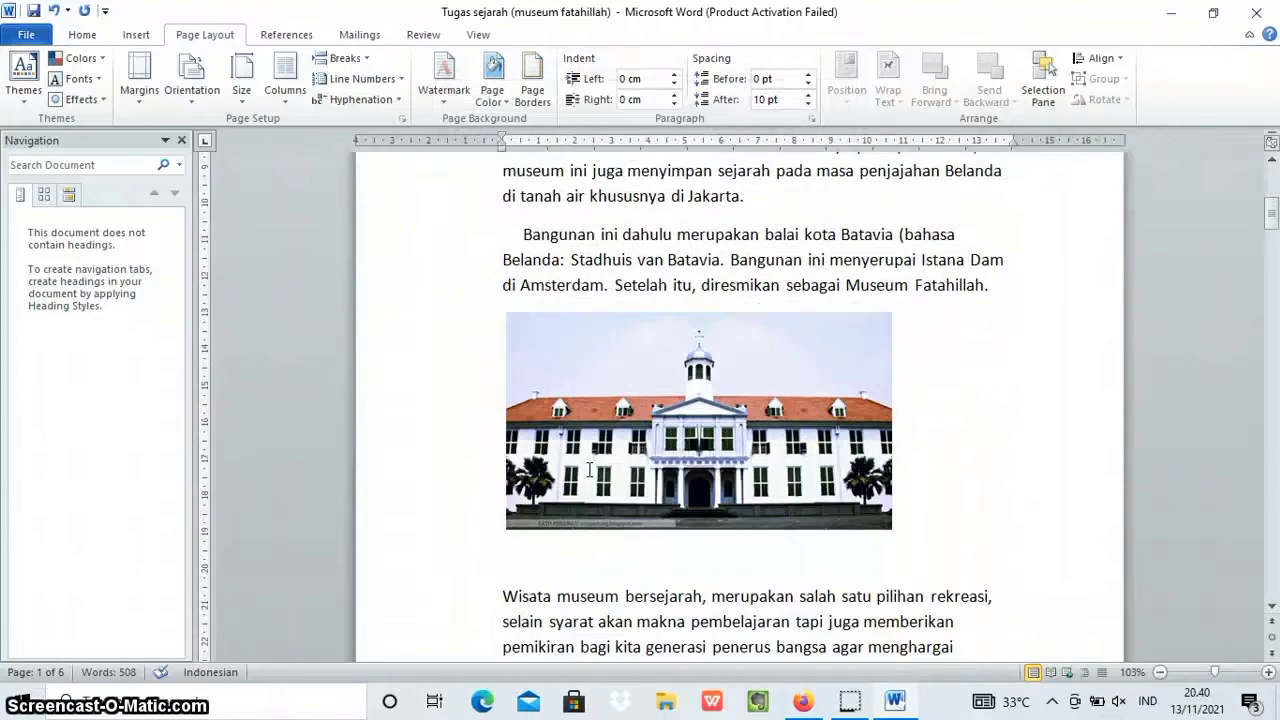
scroll(590, 470, up, 10)
scroll(590, 470, up, 1)
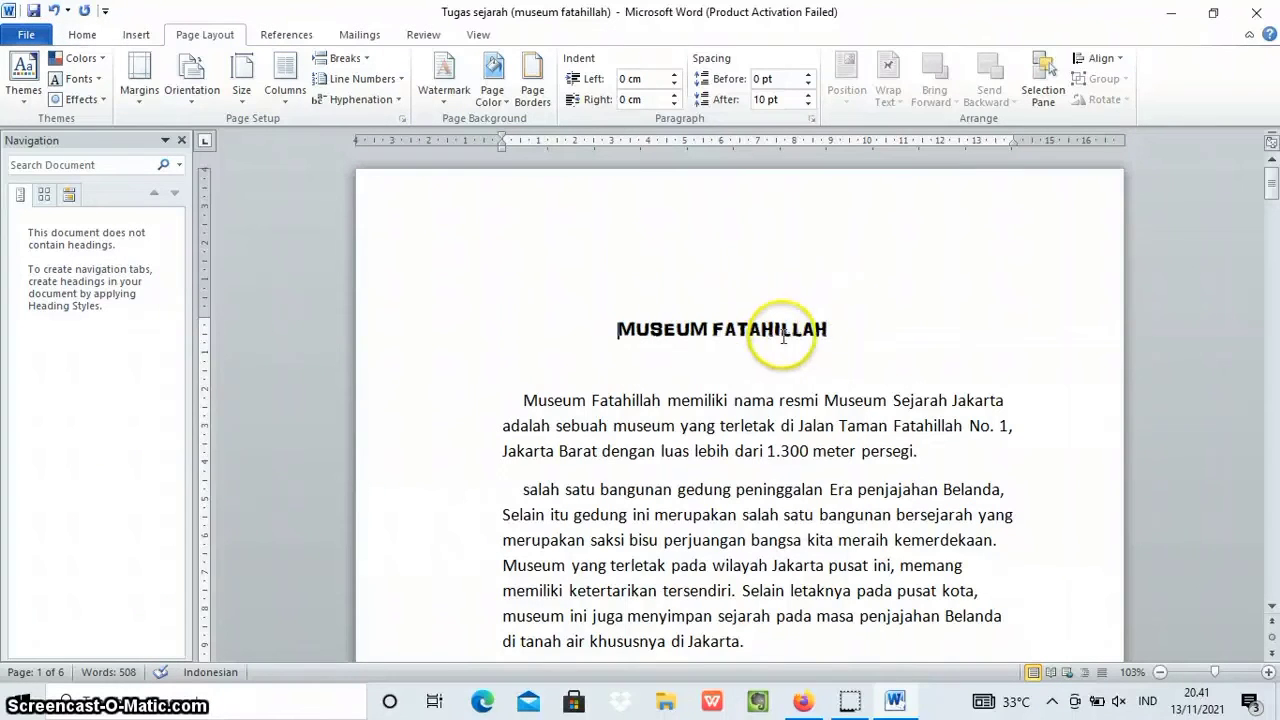
drag(617, 328, 830, 313)
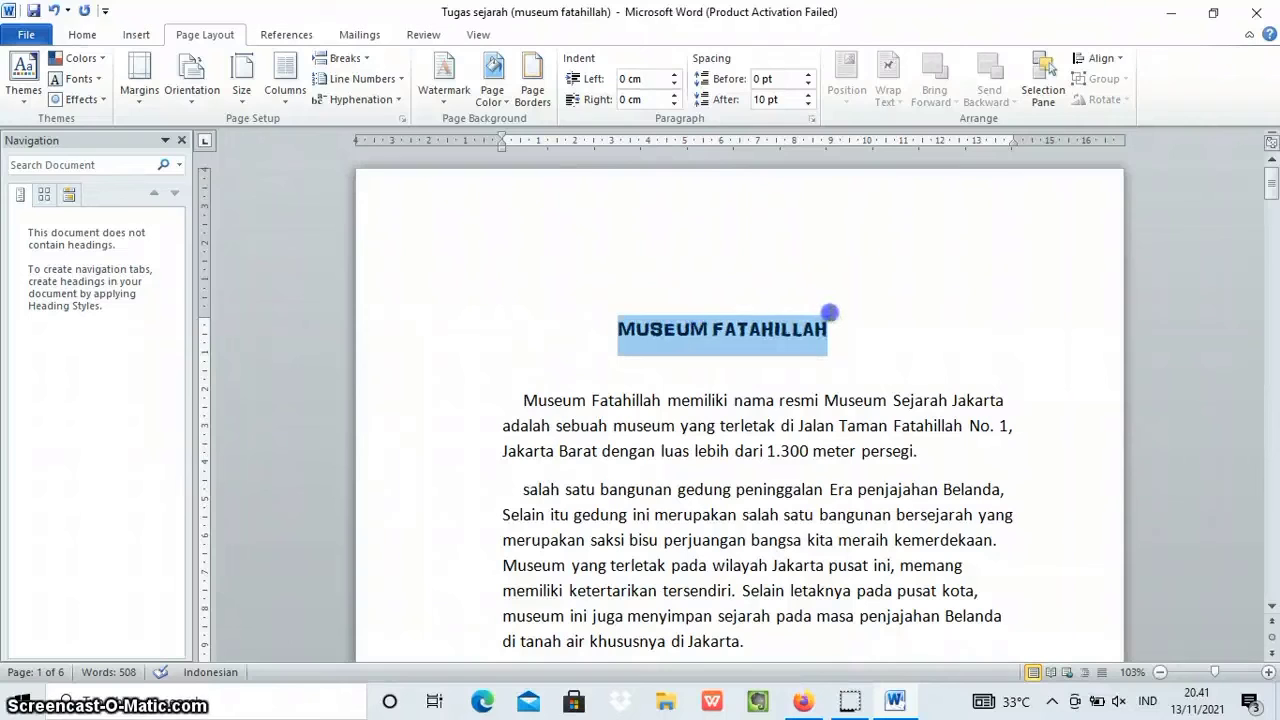
click(84, 33)
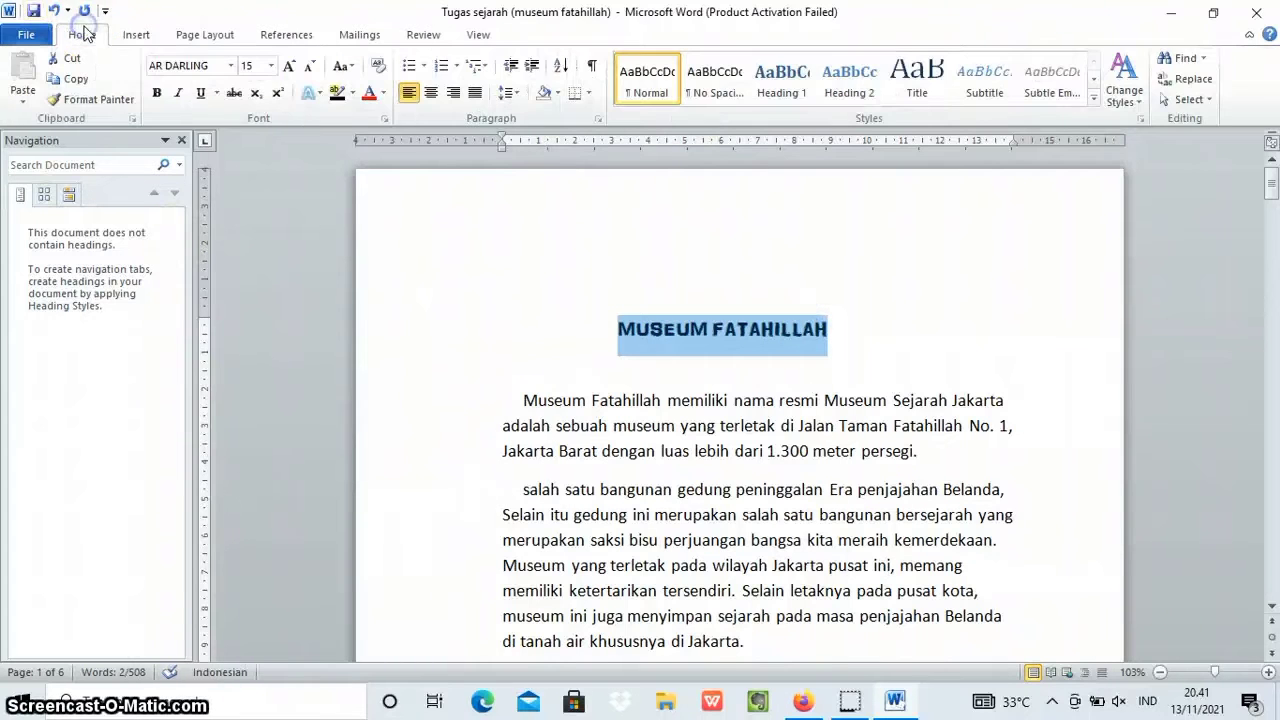
click(231, 66)
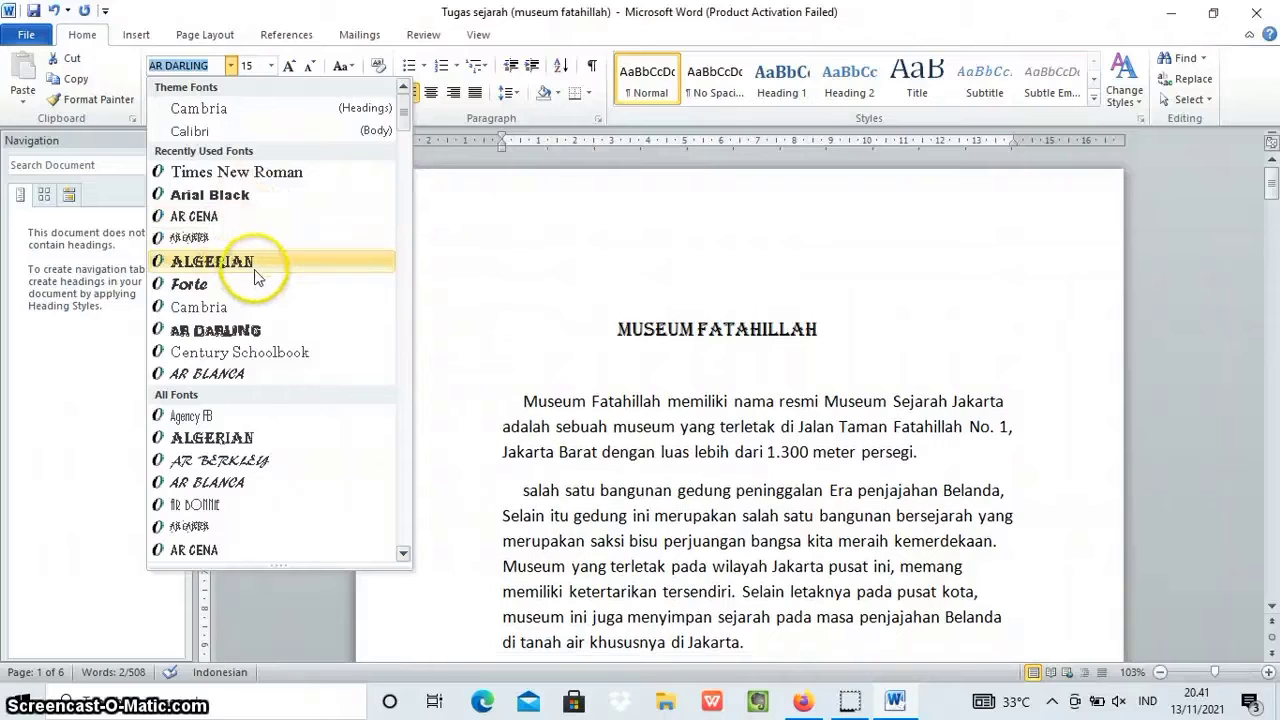
click(230, 174)
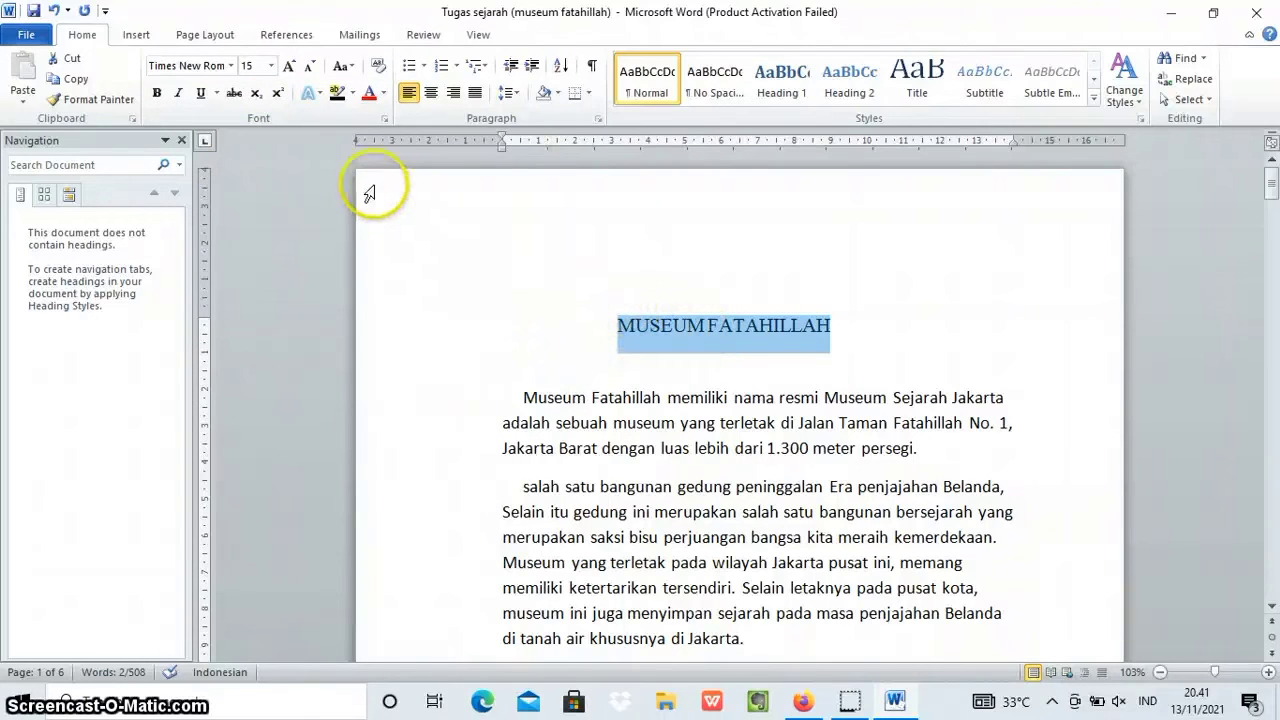
click(272, 66)
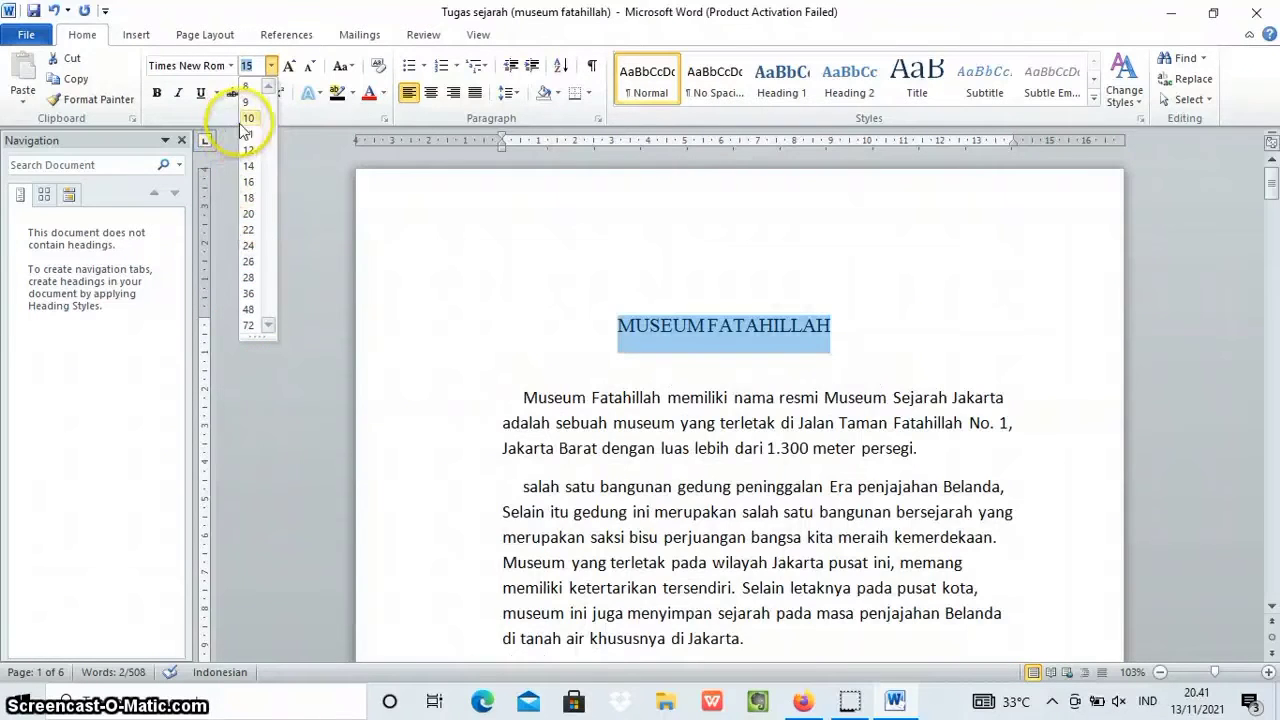
click(249, 197)
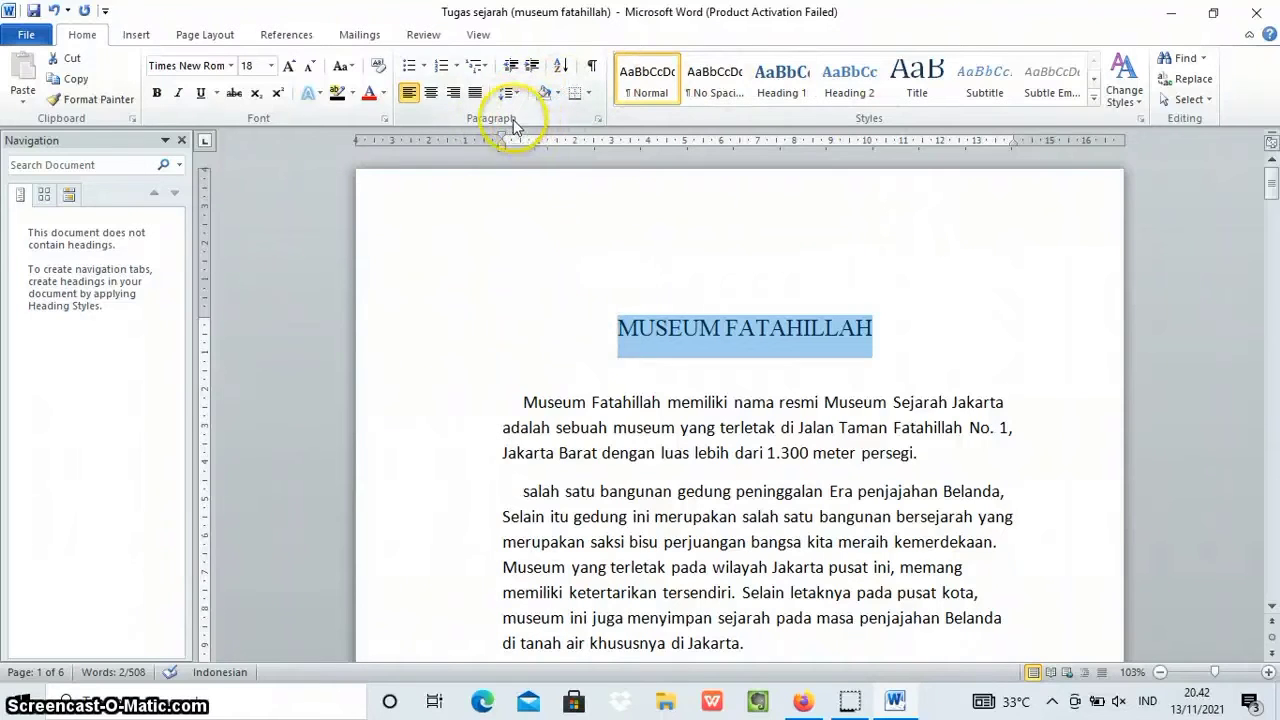
Try left, right and justified alignment on the title "MUSEUM FATAHILLAH" and settle on centred alignment.
click(408, 95)
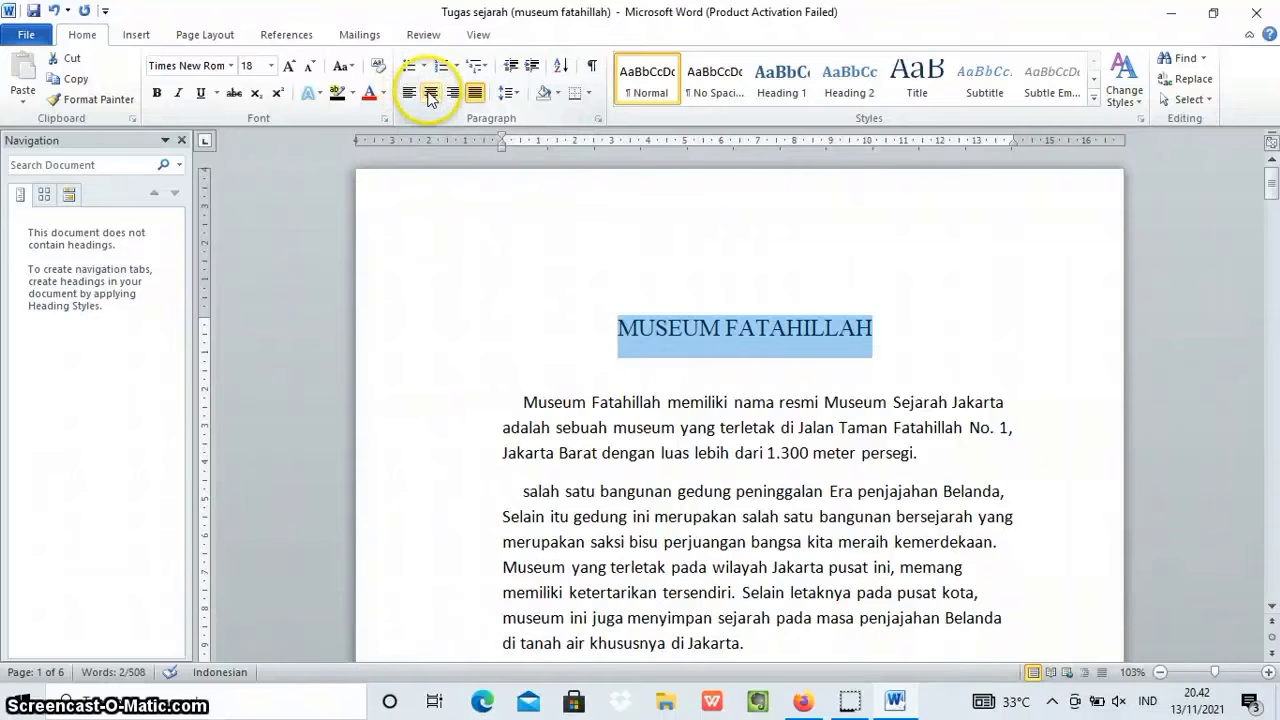
click(430, 93)
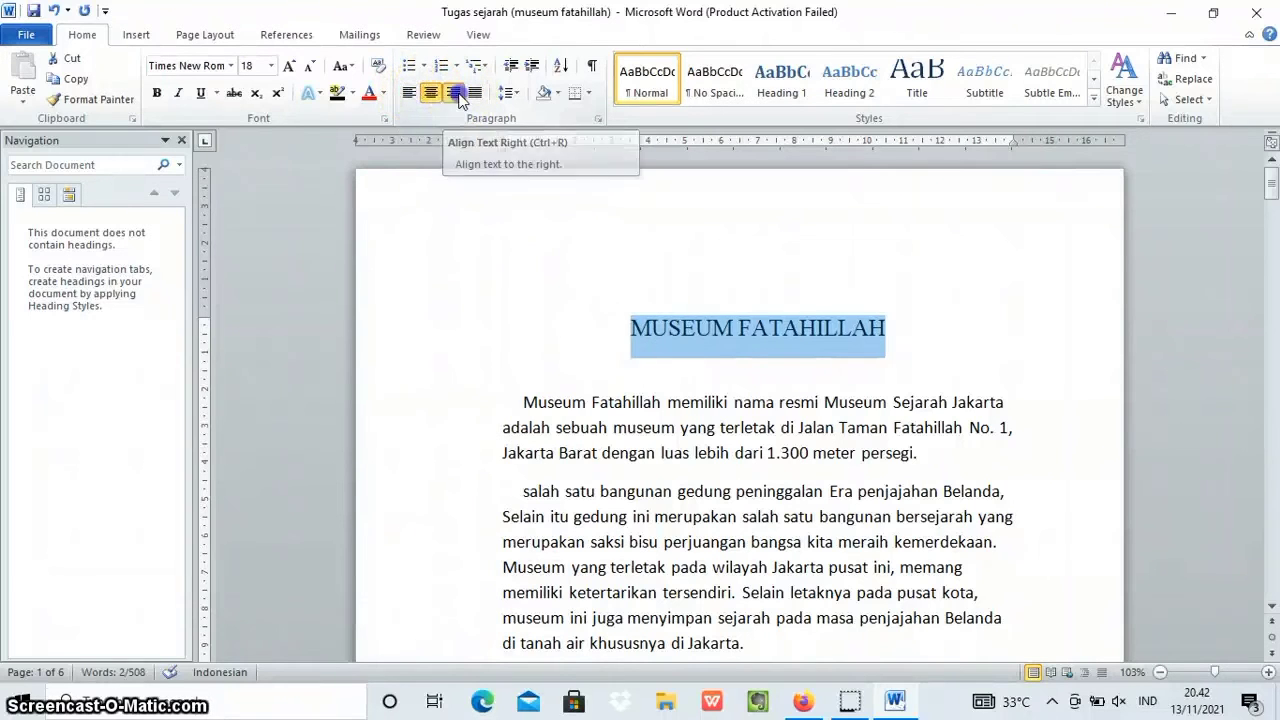
click(456, 94)
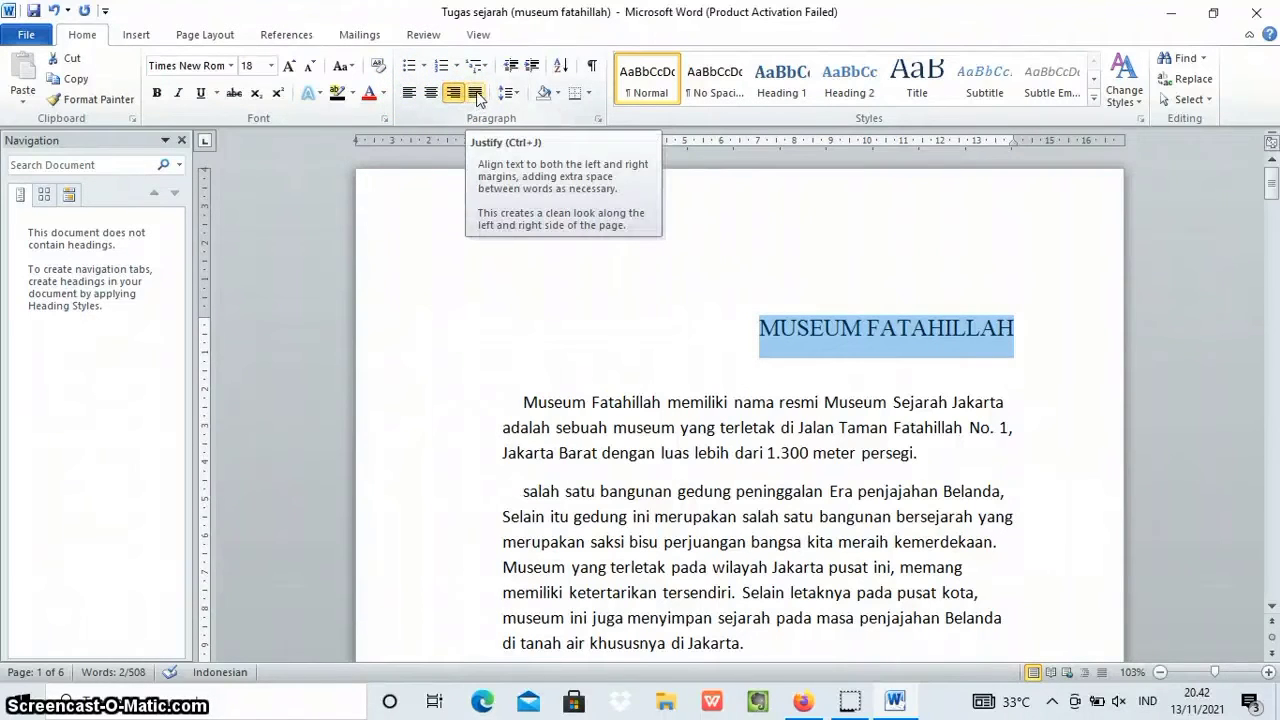
click(476, 93)
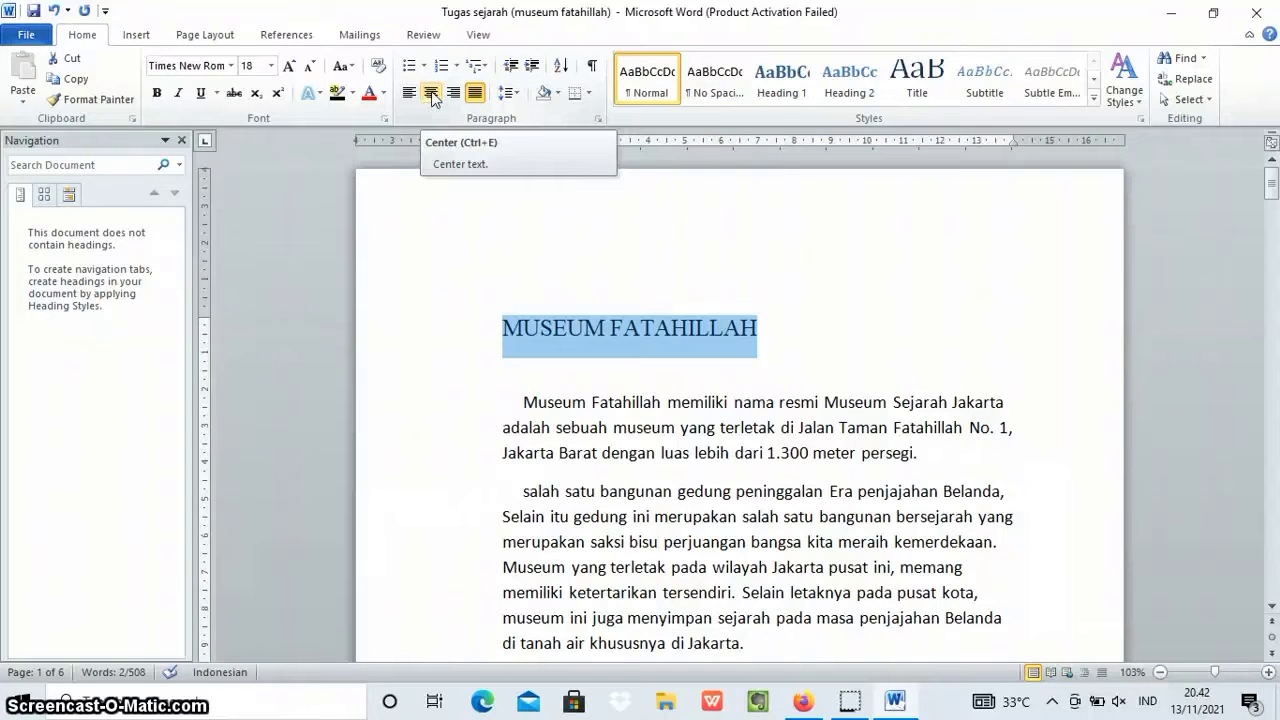
click(431, 93)
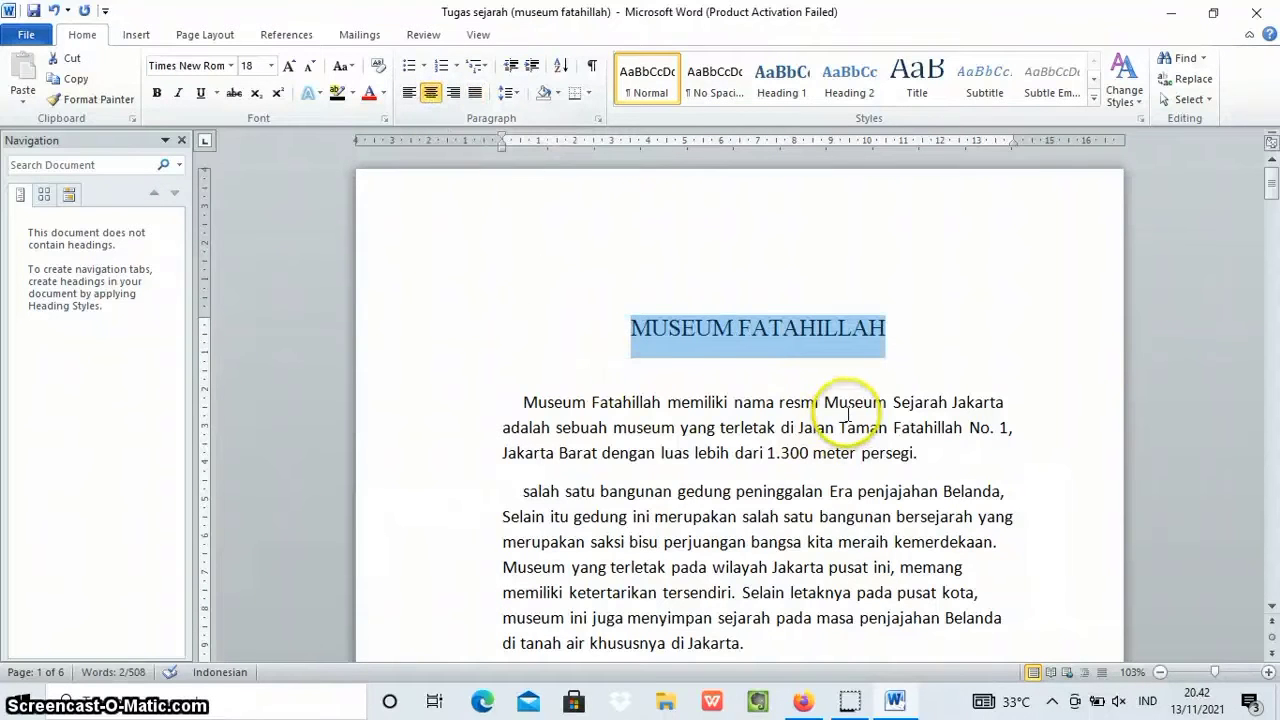
Set the line spacing to 1,15 for the text from the title through the bulleted list near the document's end.
scroll(591, 237, down, 2)
scroll(591, 237, down, 4)
scroll(591, 237, up, 5)
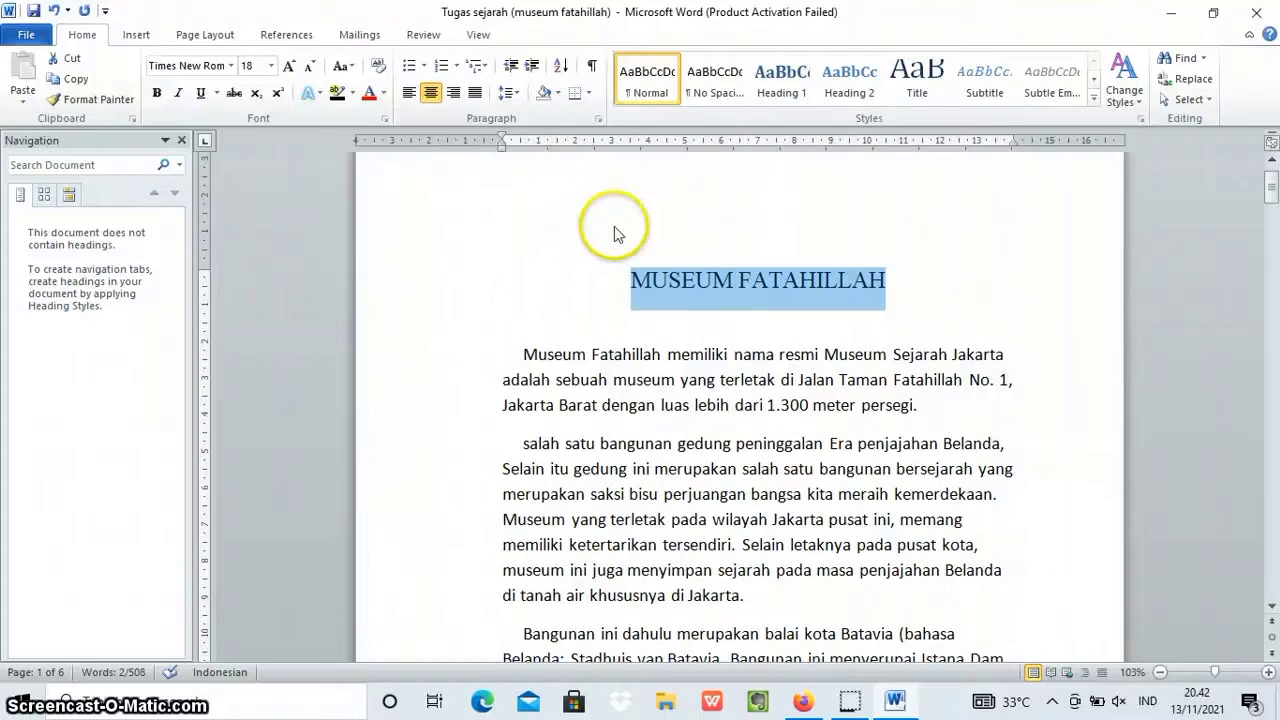
click(609, 273)
drag(632, 278, 731, 298)
scroll(770, 332, down, 20)
scroll(772, 332, down, 20)
scroll(772, 332, down, 10)
scroll(772, 332, up, 3)
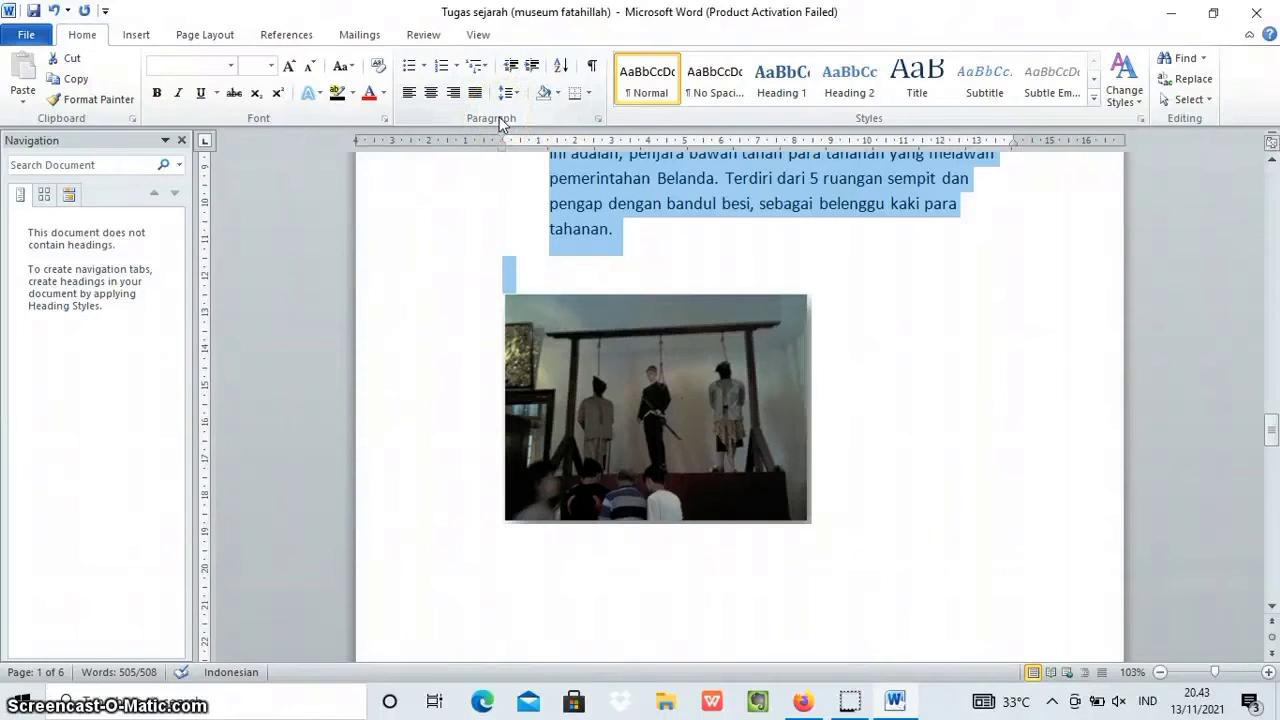
click(510, 101)
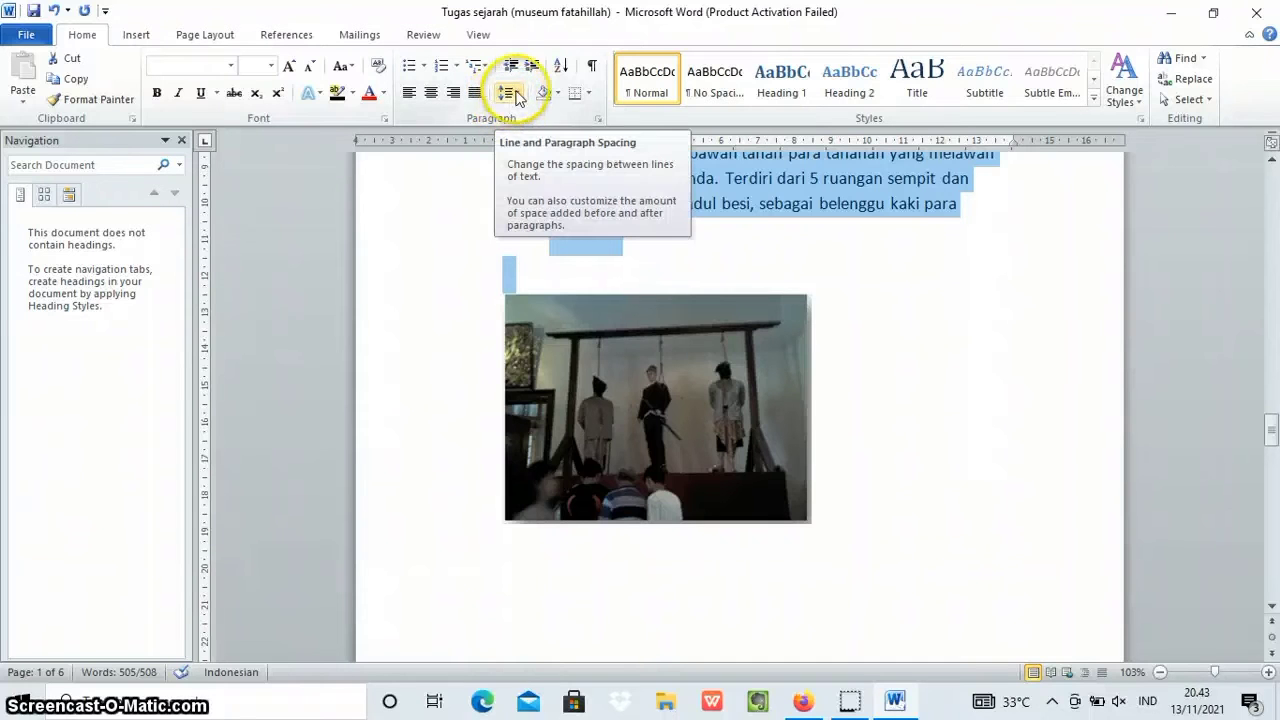
click(510, 94)
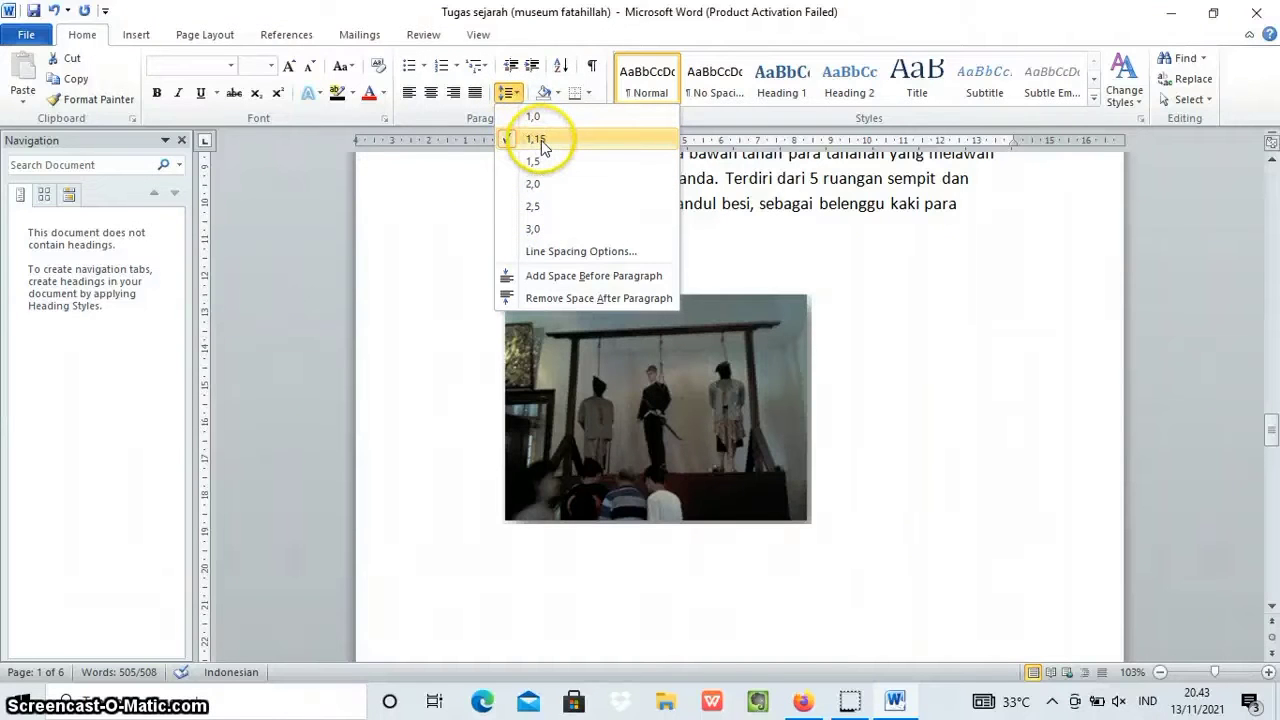
click(541, 140)
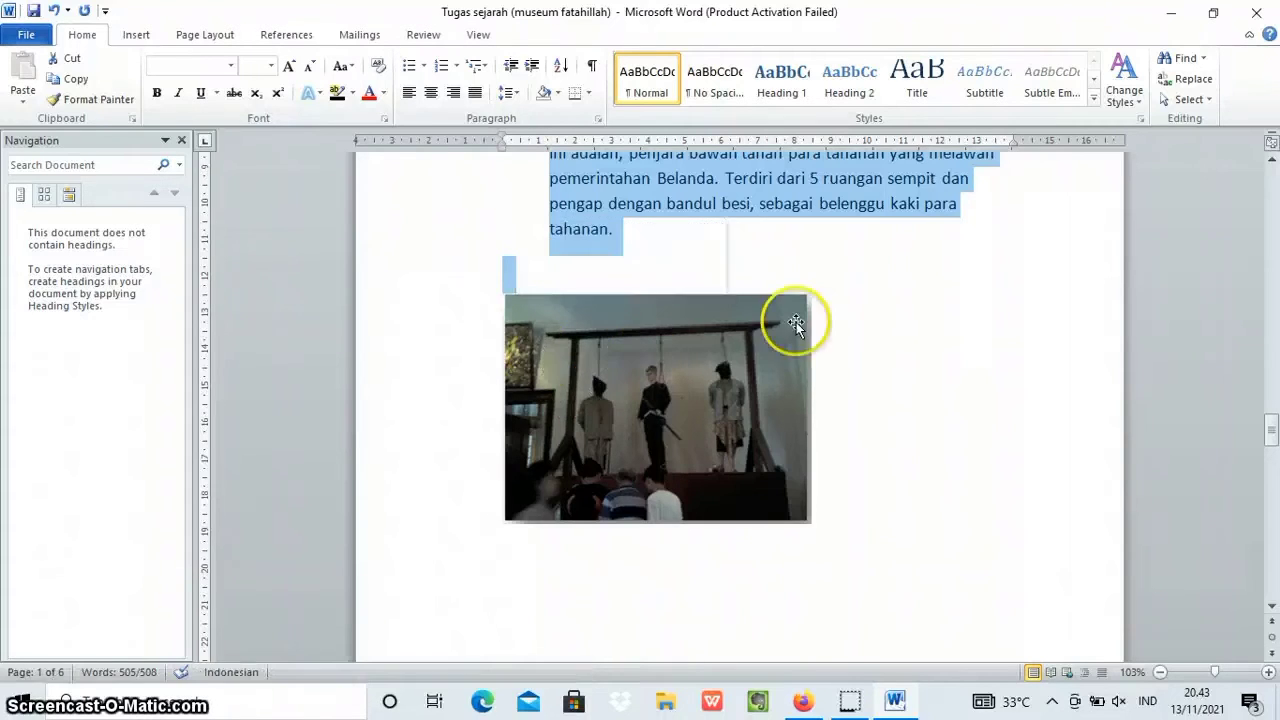
click(962, 341)
Decrease the indent of the bulleted list that starts with "Lantai bawah" on page 4.
scroll(757, 440, up, 4)
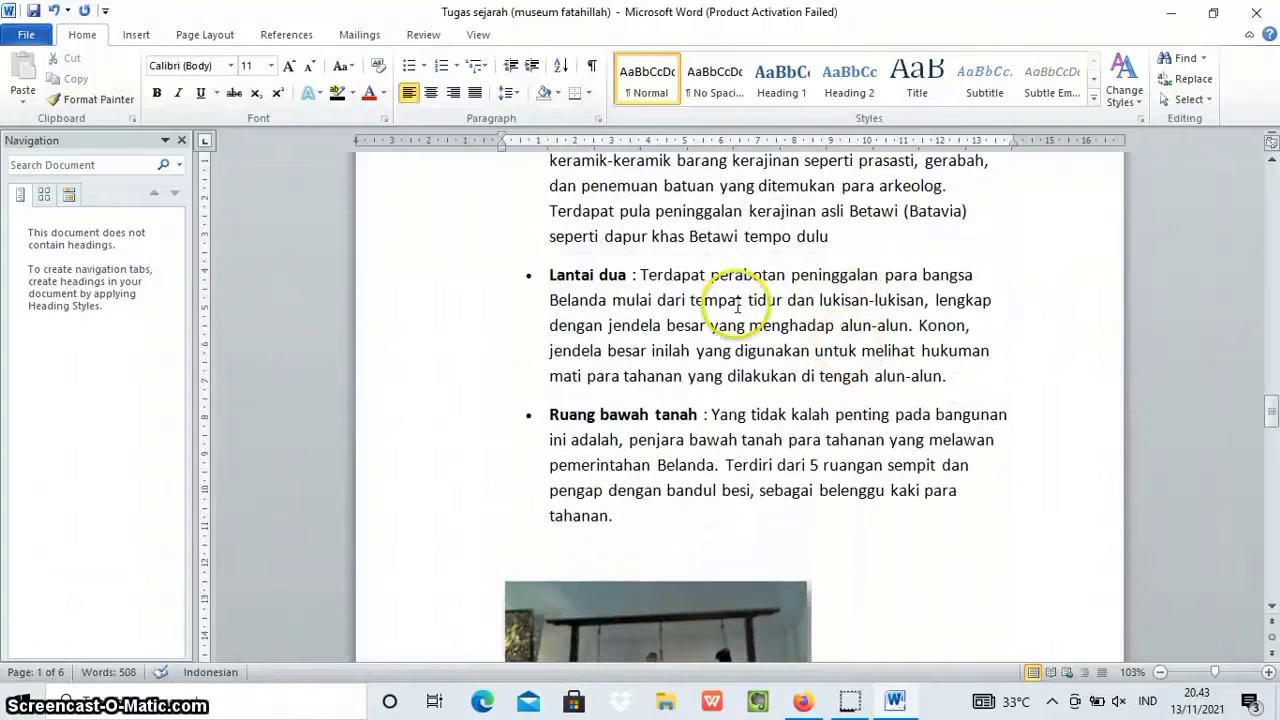
scroll(545, 272, up, 2)
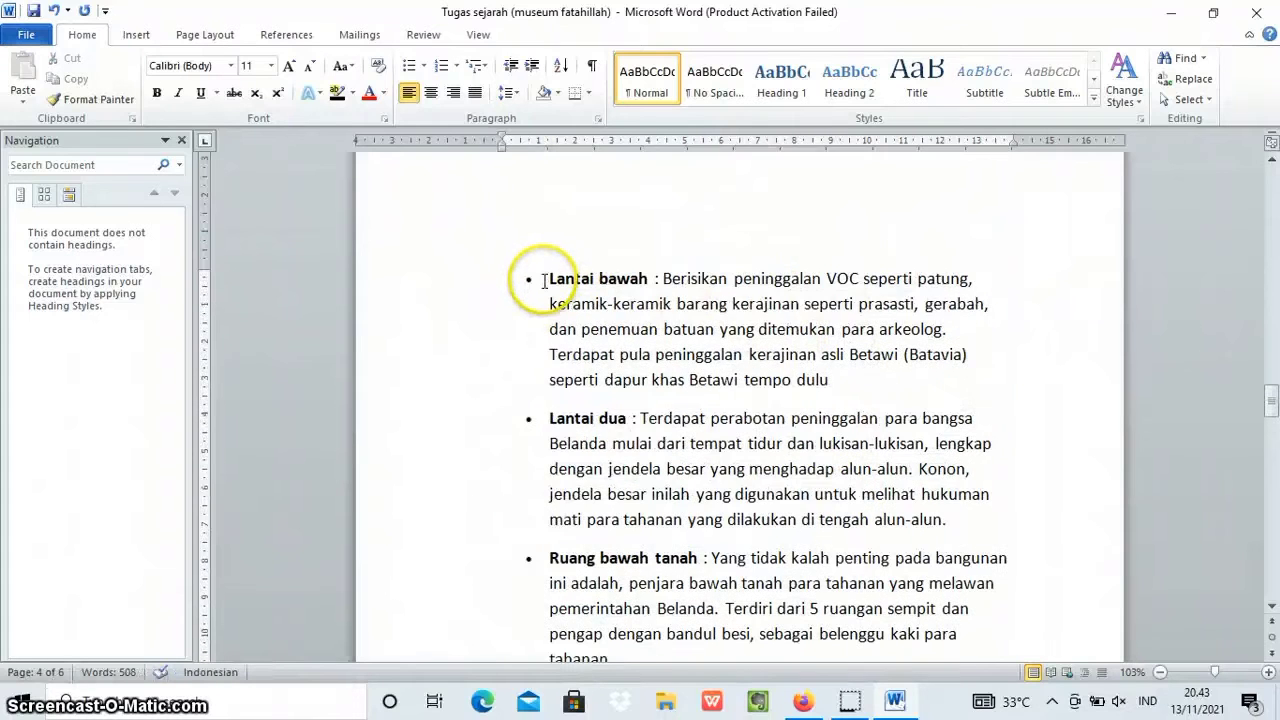
drag(549, 278, 966, 527)
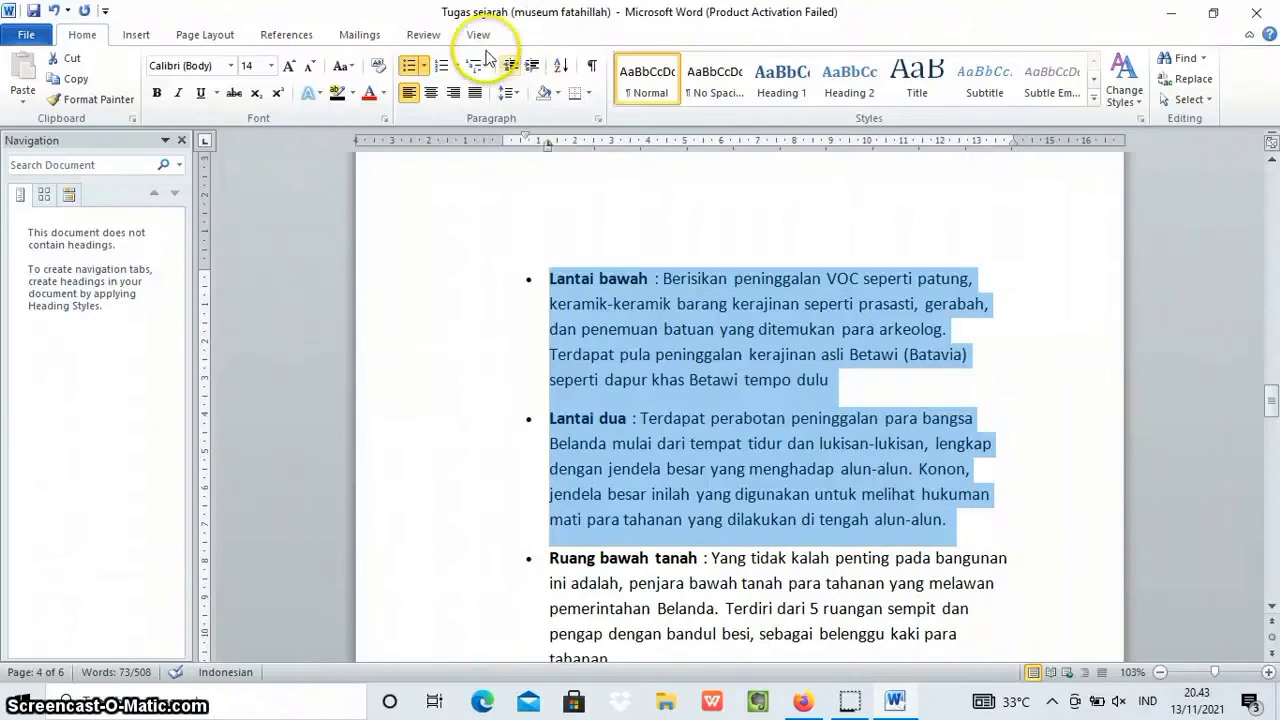
click(510, 68)
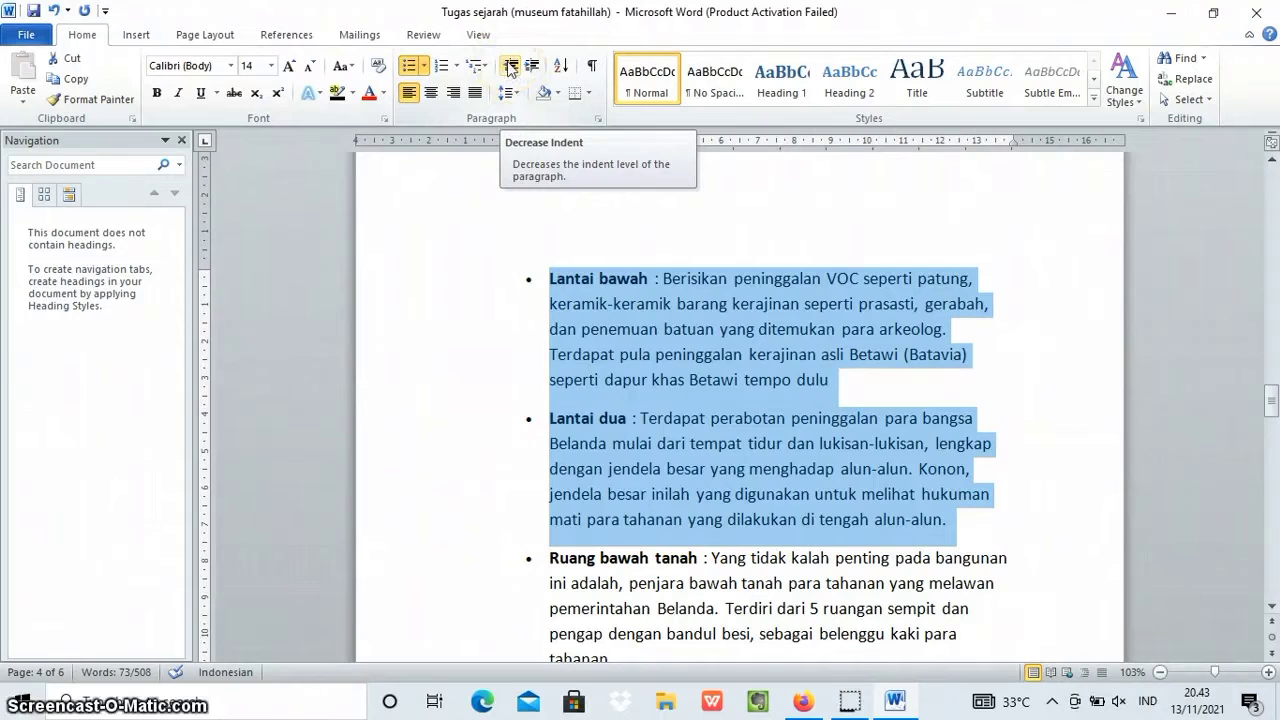
click(510, 68)
click(617, 425)
click(400, 312)
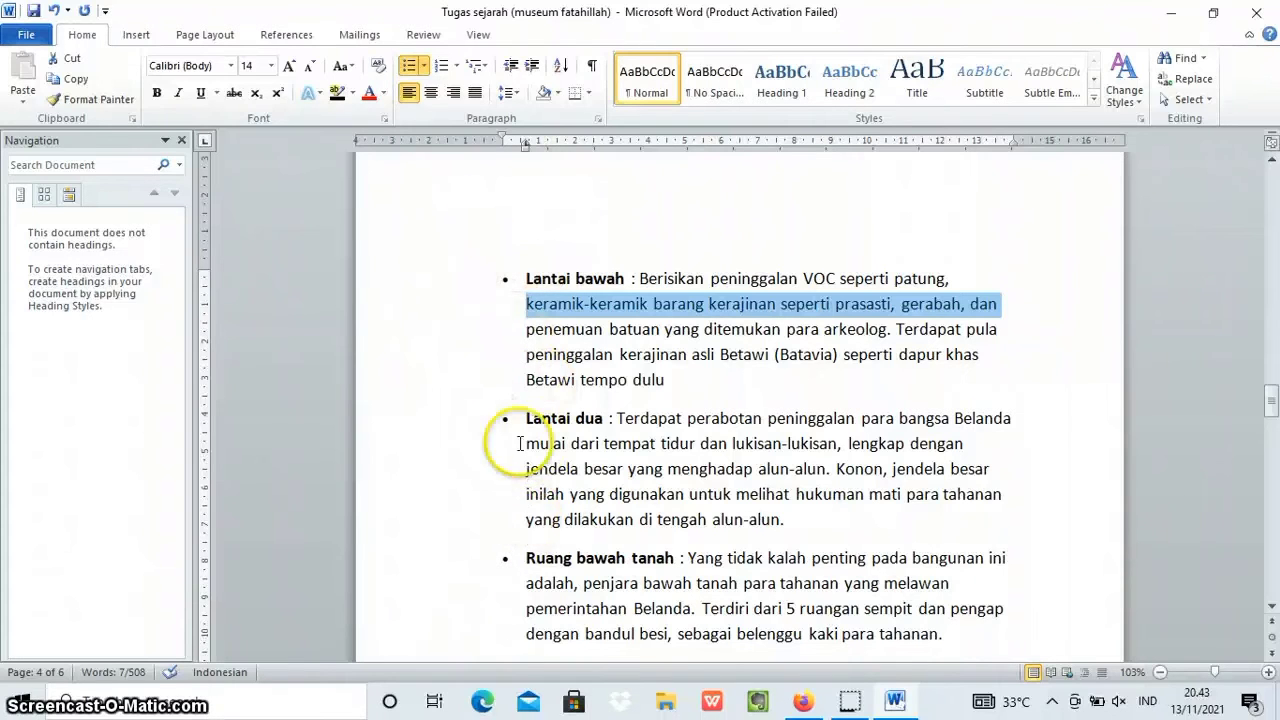
click(467, 330)
Convert the three bulleted items "Lantai bawah", "Lantai dua" and "Ruang bawah tanah" into a numbered list in the 1. 2. 3. format.
scroll(500, 335, up, 4)
scroll(637, 409, up, 3)
scroll(612, 410, down, 6)
drag(514, 274, 864, 473)
drag(812, 240, 944, 437)
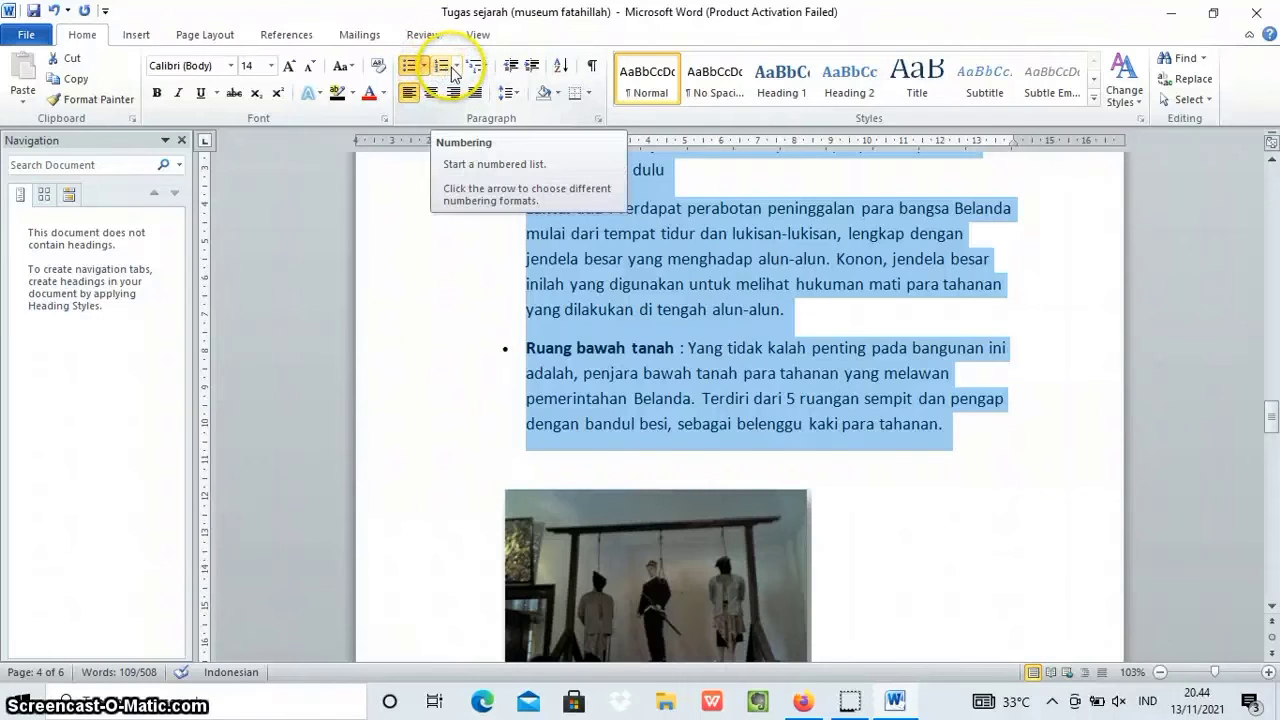
click(442, 66)
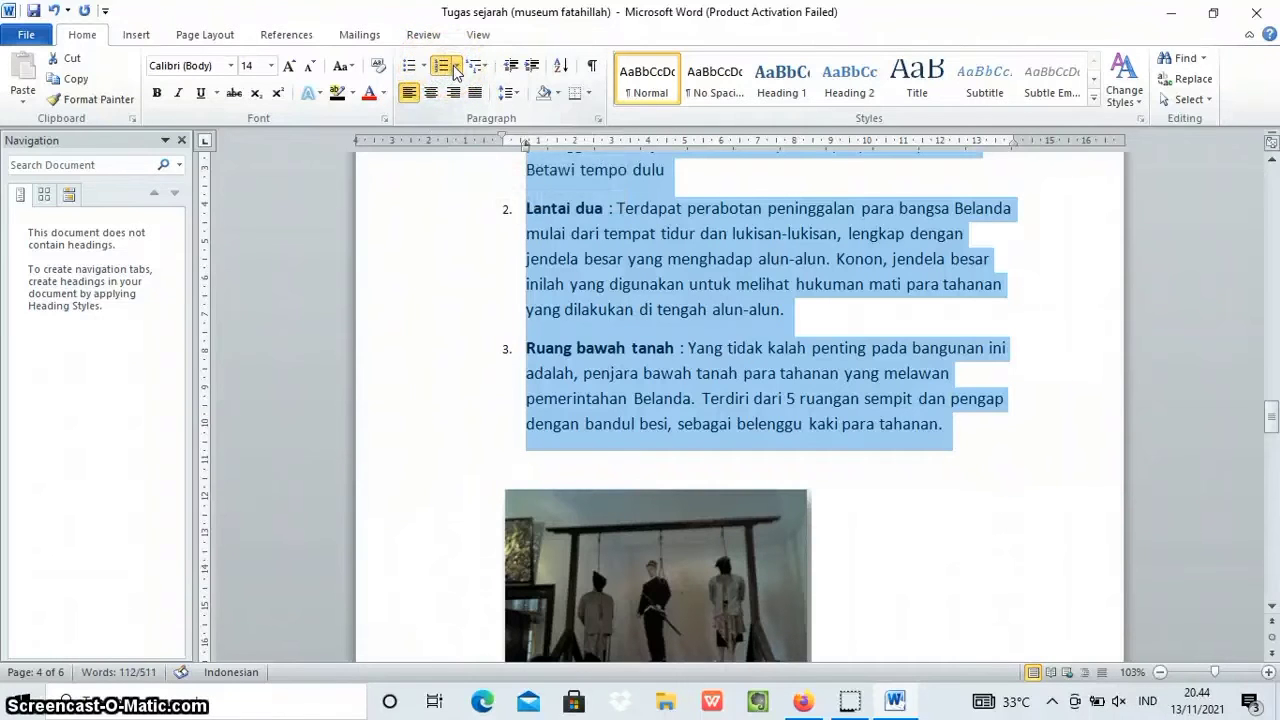
click(456, 66)
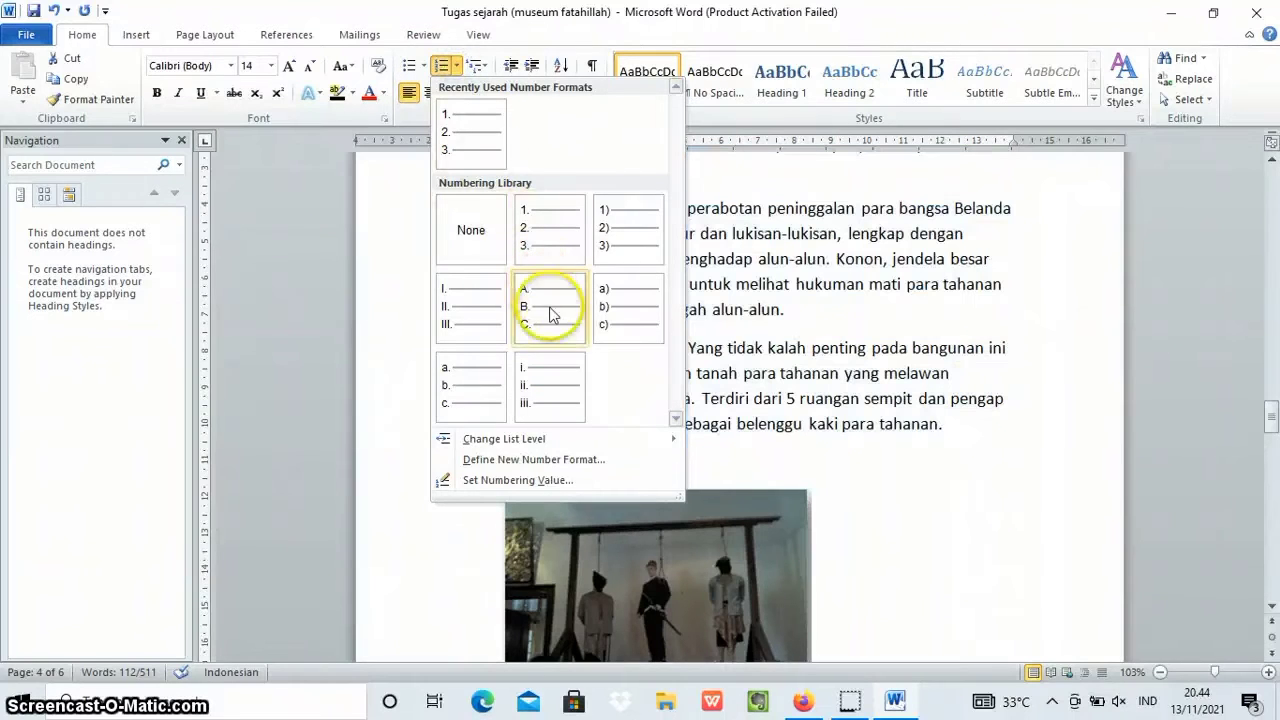
click(533, 244)
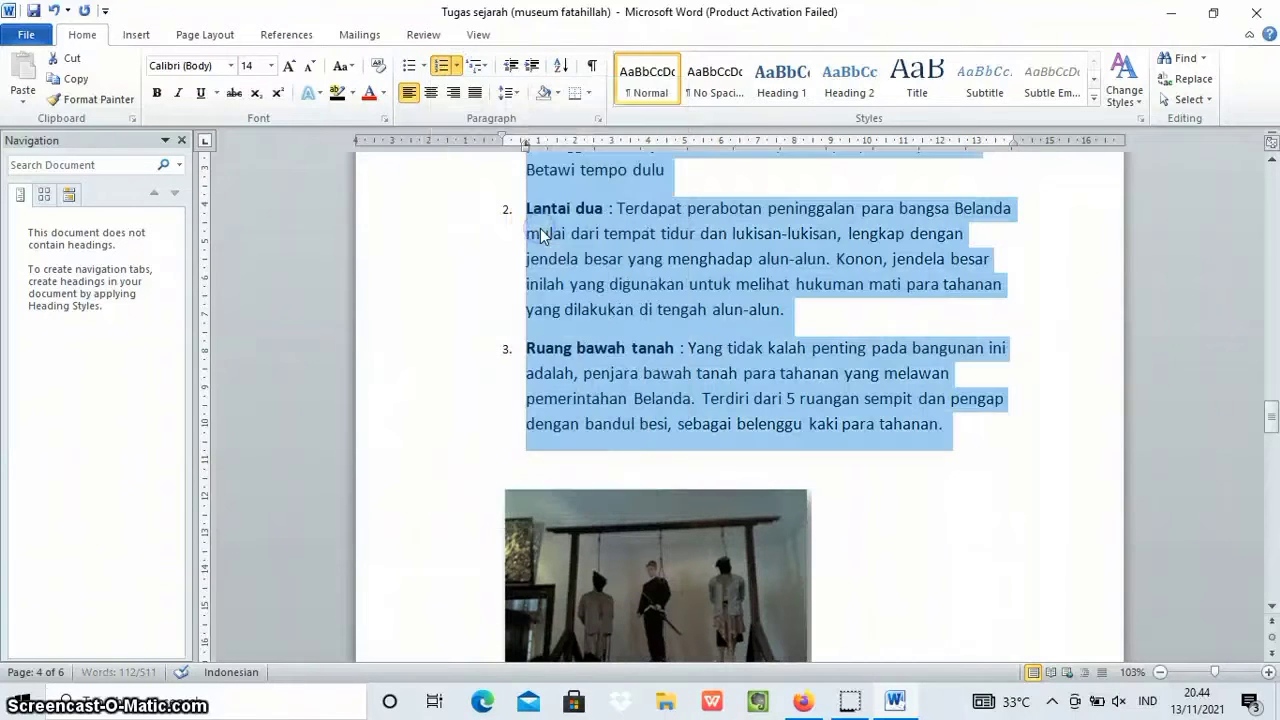
scroll(423, 277, down, 2)
scroll(423, 280, up, 3)
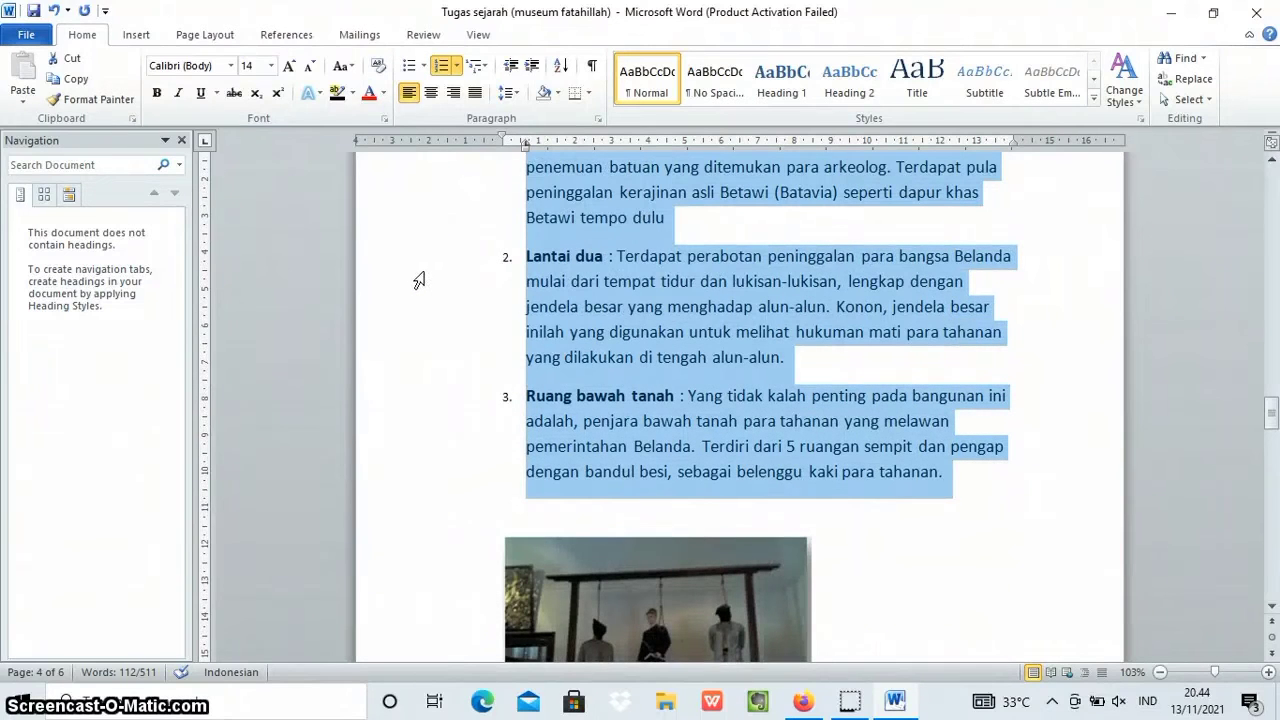
click(417, 275)
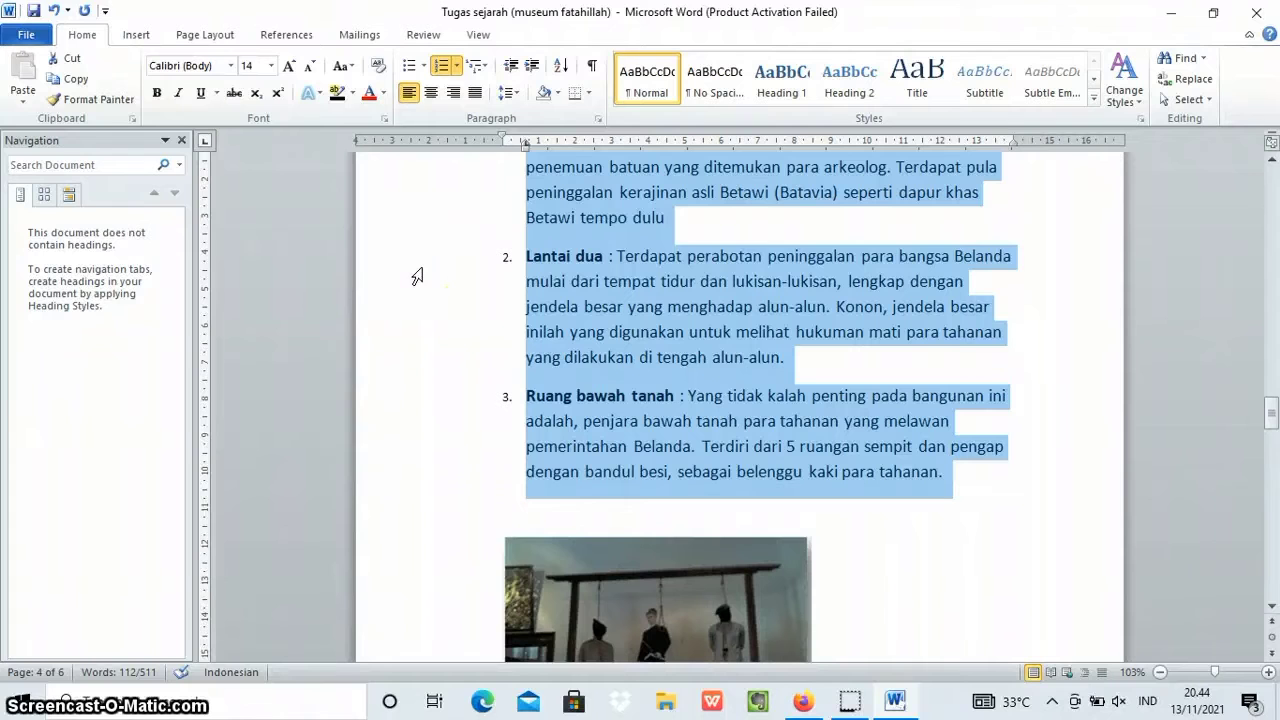
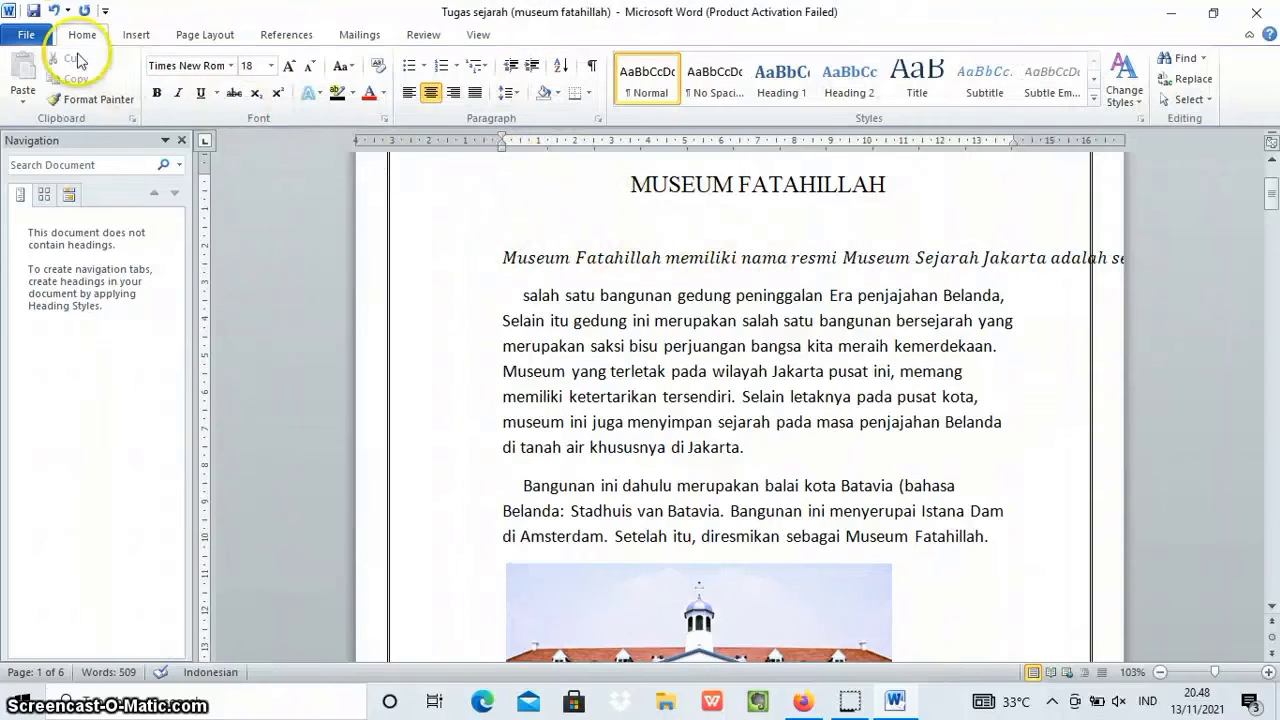
Undo the conversion of the opening paragraph below the title "MUSEUM FATAHILLAH" into an equation.
click(53, 11)
scroll(826, 370, down, 15)
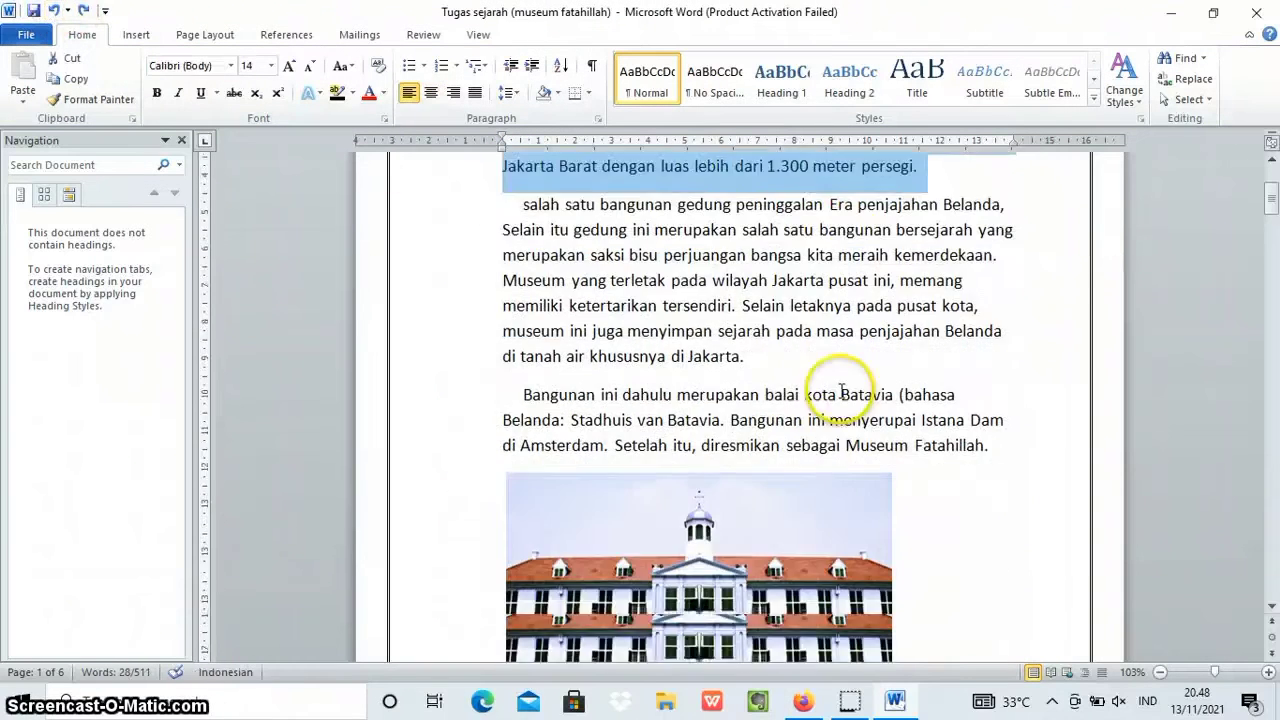
scroll(822, 355, down, 20)
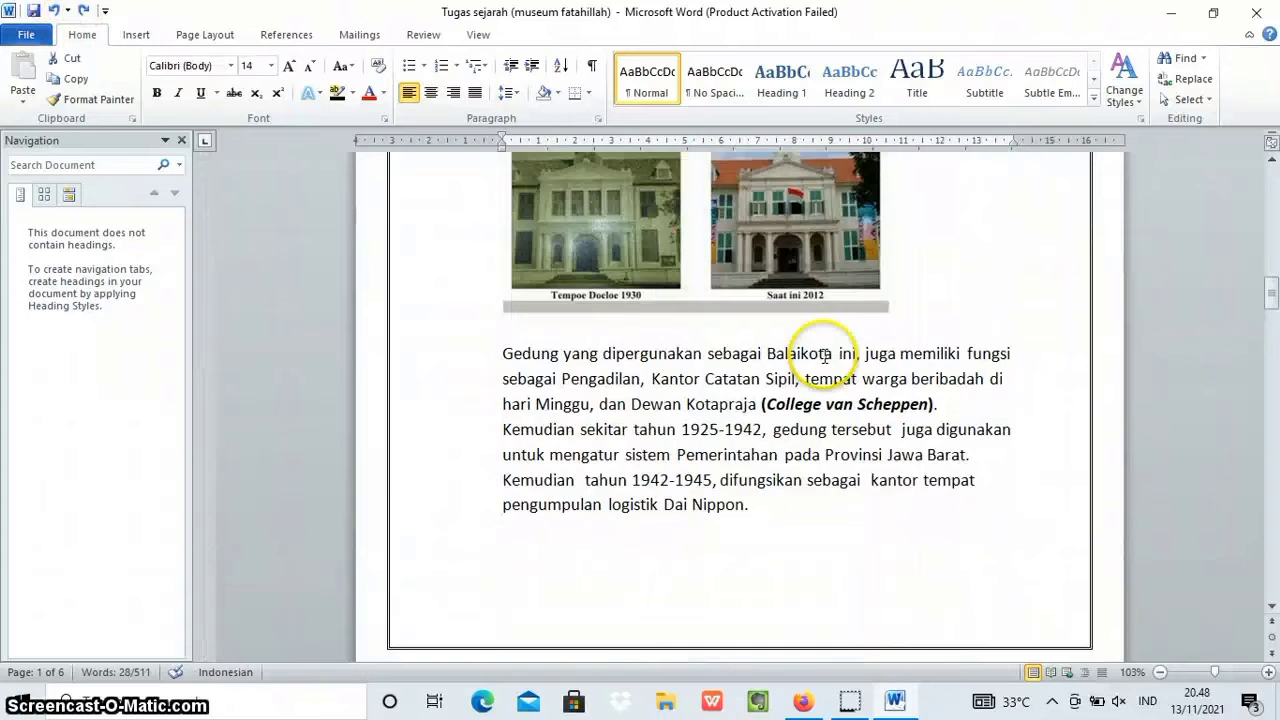
scroll(822, 358, down, 5)
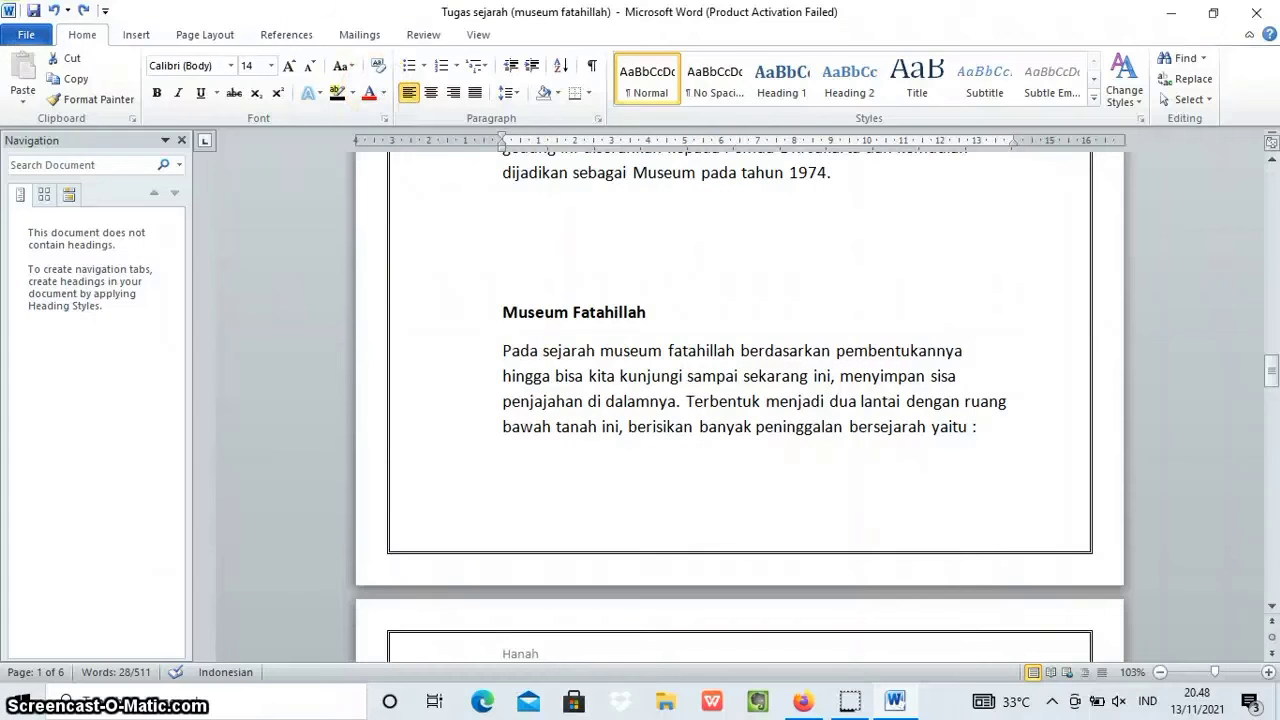
Create a new blank document.
click(27, 36)
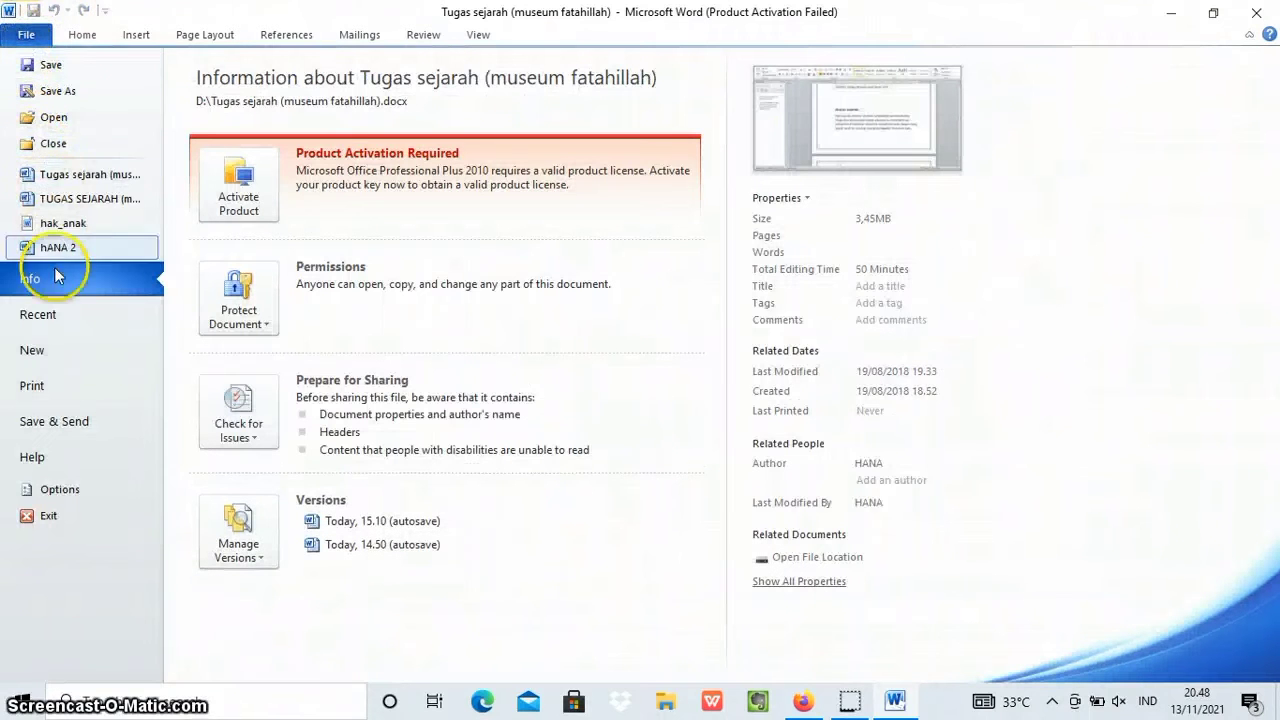
click(53, 354)
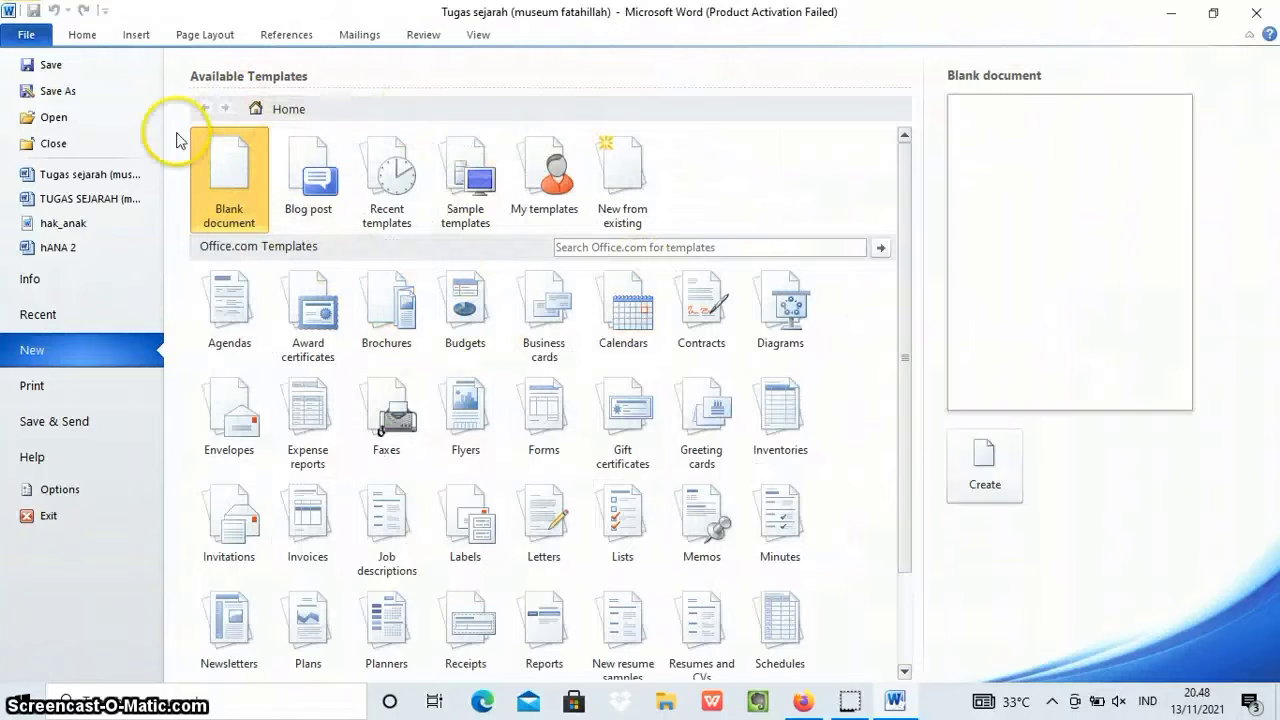
click(975, 445)
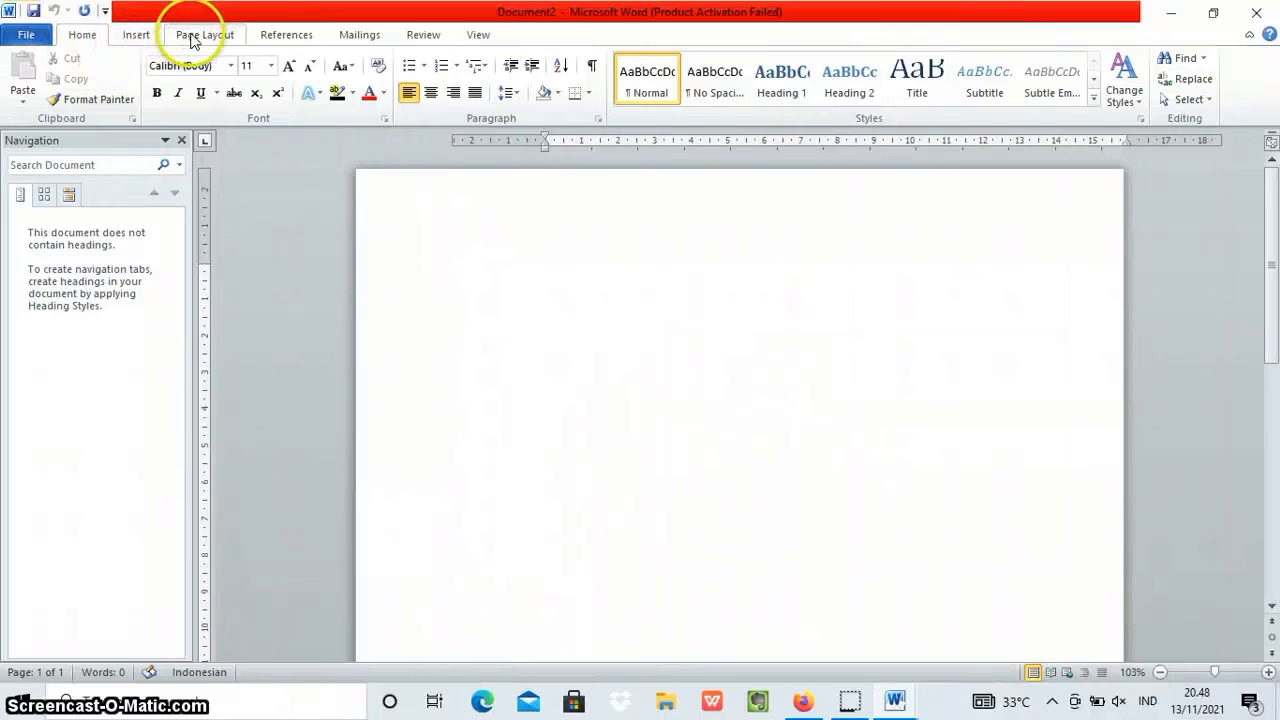
Insert the built-in "Expansion of a Sum" equation into the blank document.
click(140, 34)
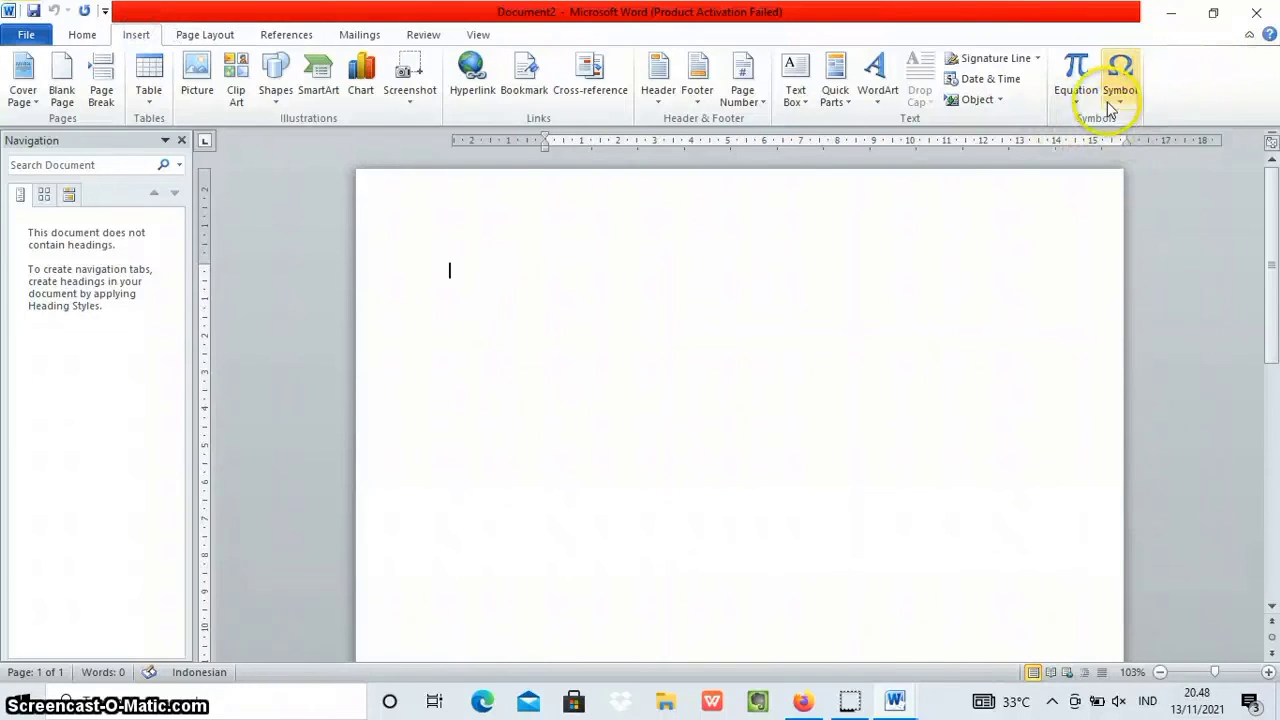
click(1068, 100)
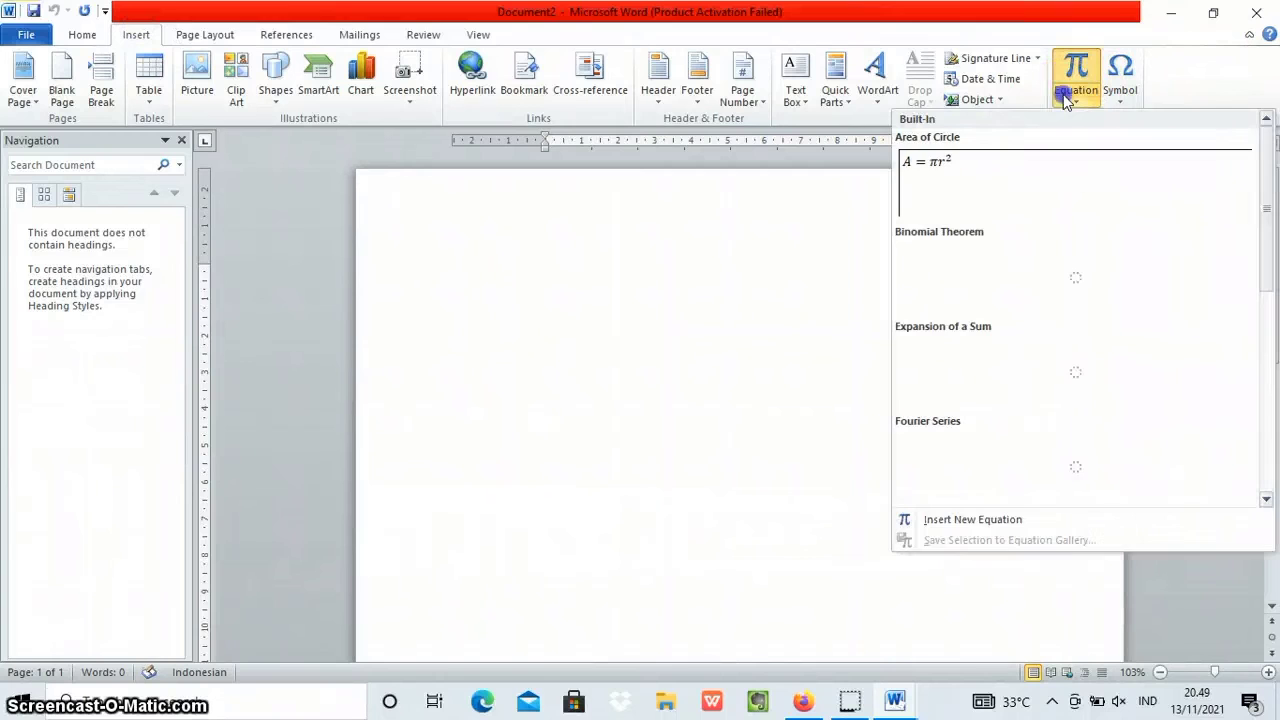
scroll(1043, 322, down, 3)
scroll(1043, 322, up, 3)
scroll(1043, 300, down, 3)
scroll(1030, 317, up, 3)
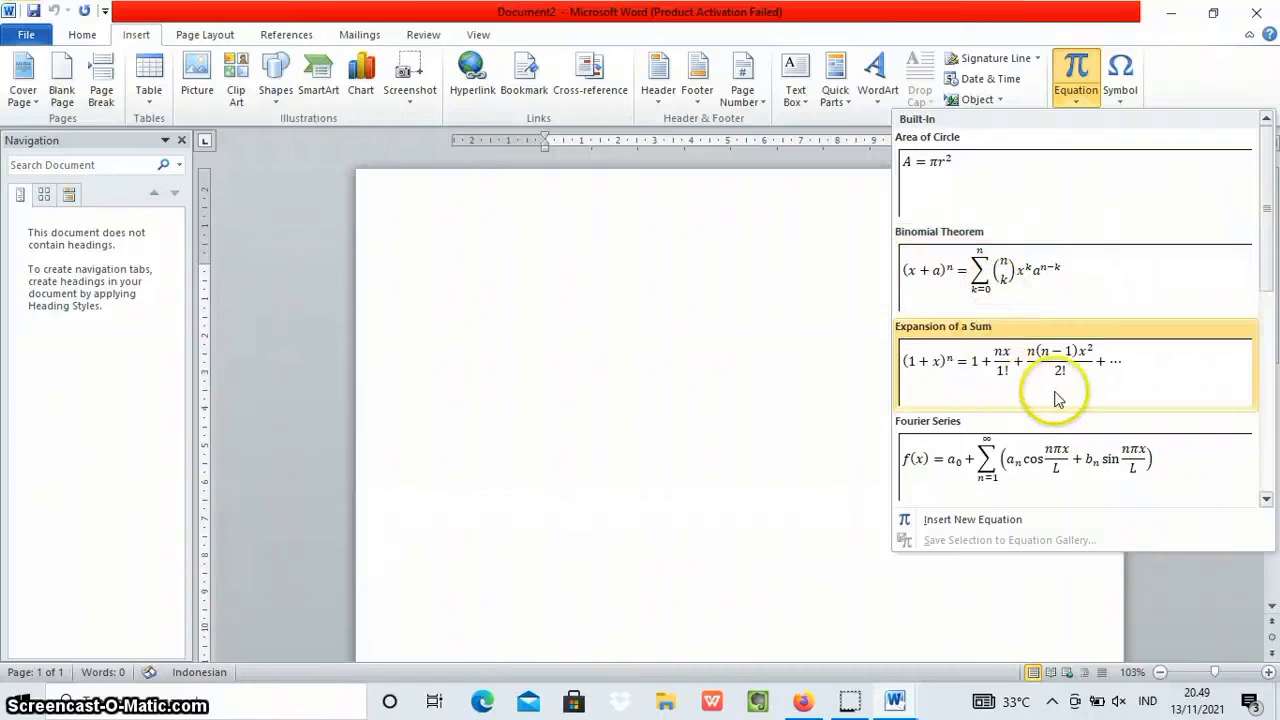
click(1036, 356)
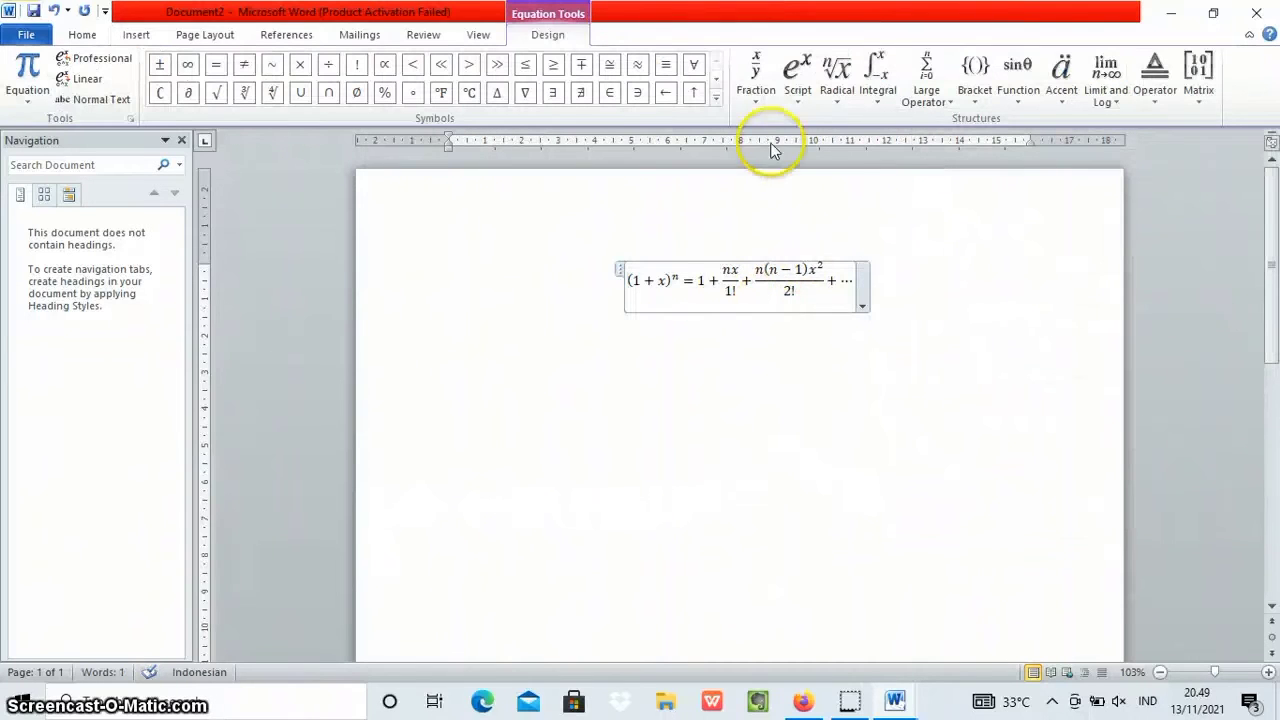
click(900, 279)
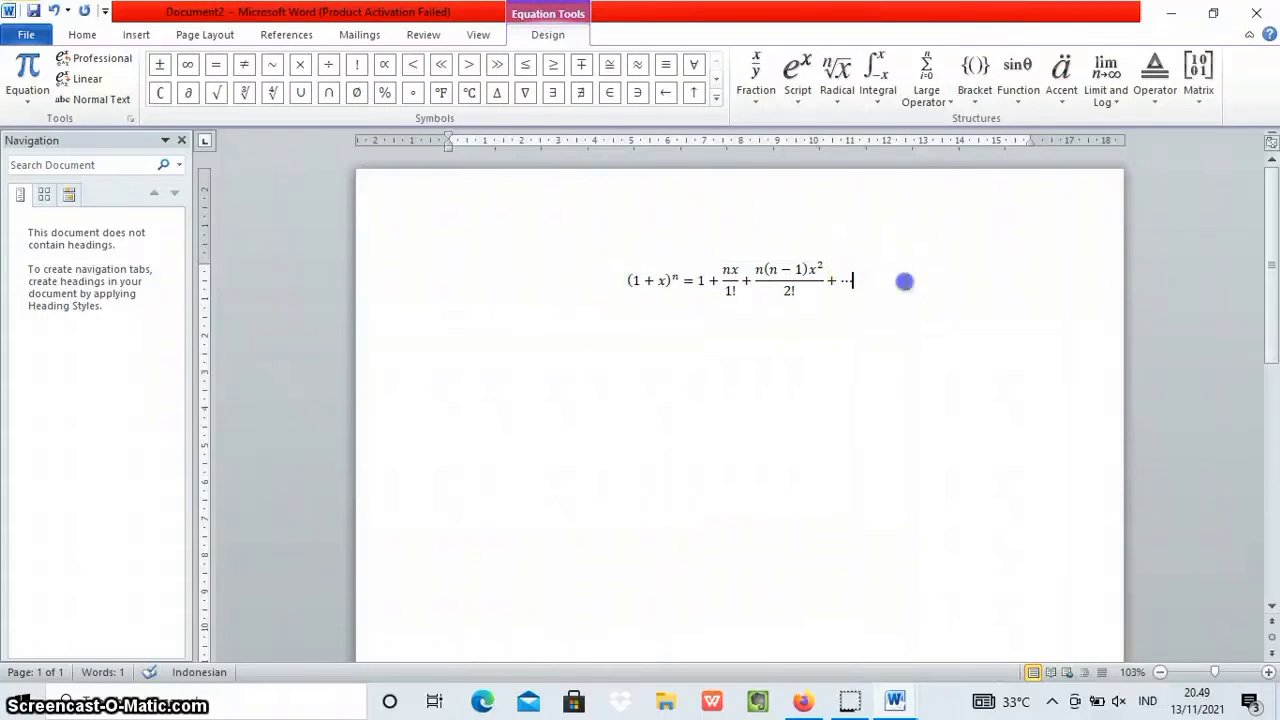
Examine the fraction structures available for the equation without inserting one, and leave the equation.
click(827, 284)
click(752, 80)
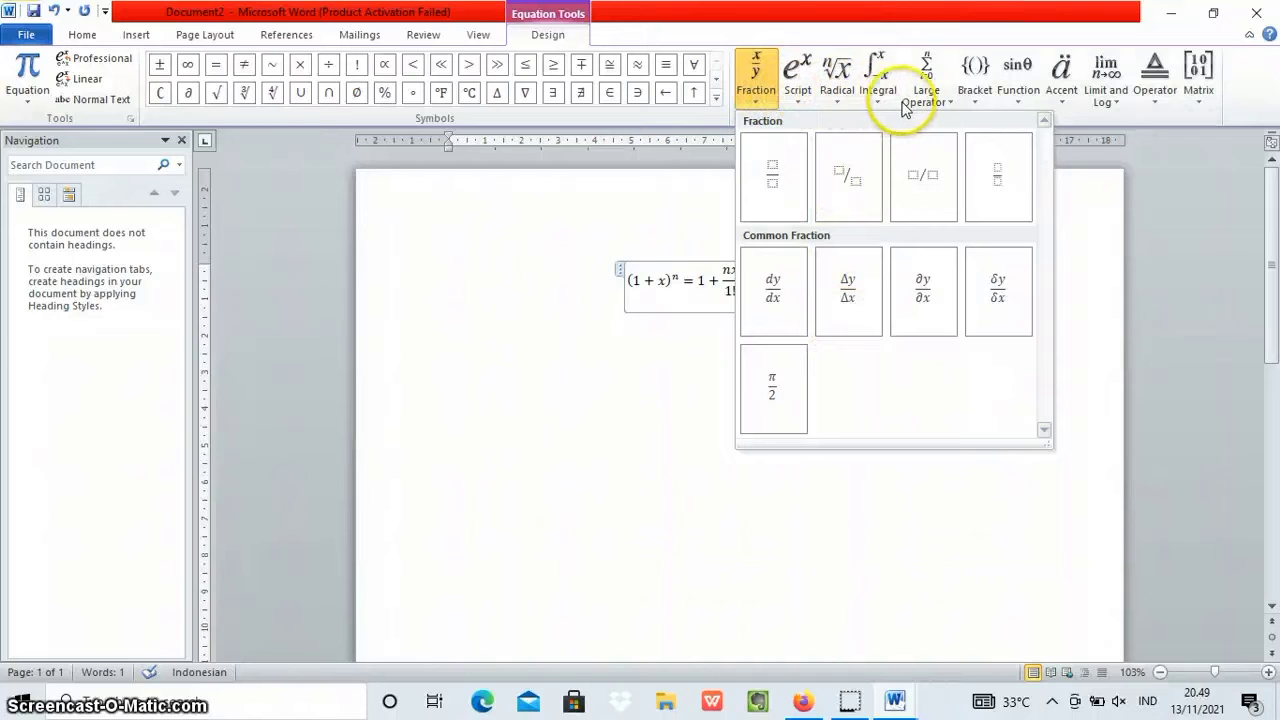
click(1112, 248)
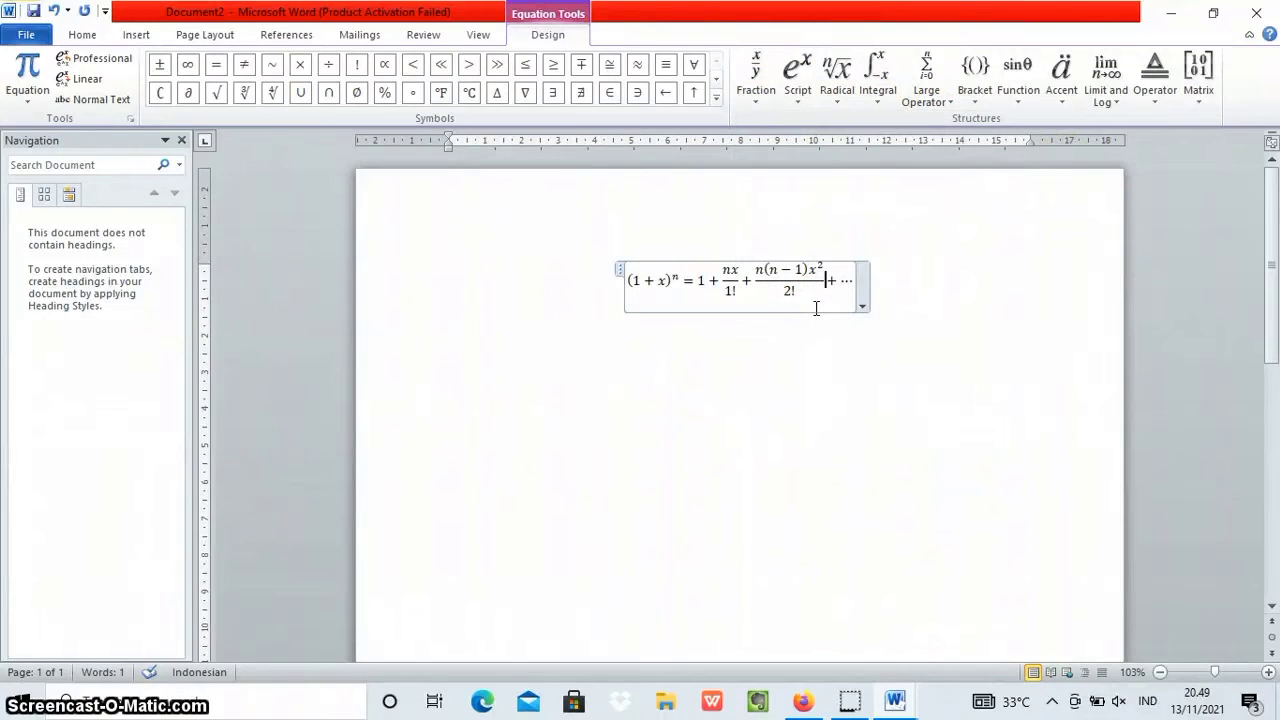
click(663, 224)
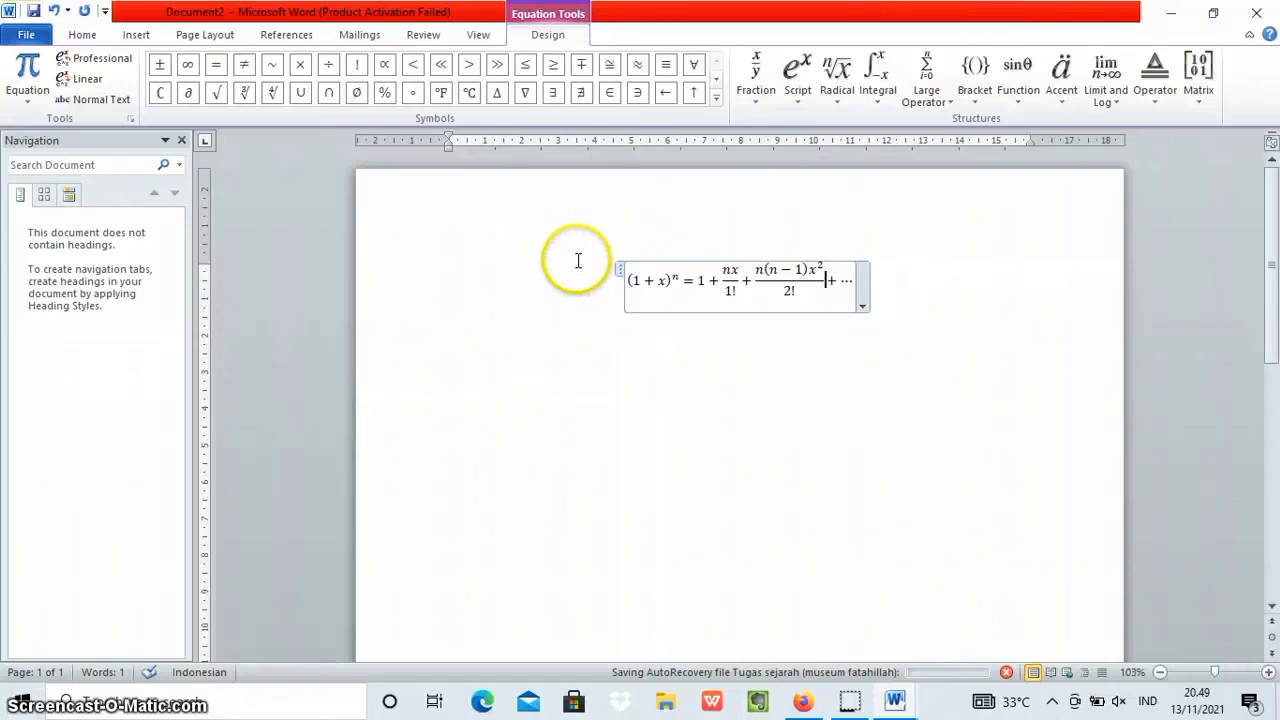
click(465, 293)
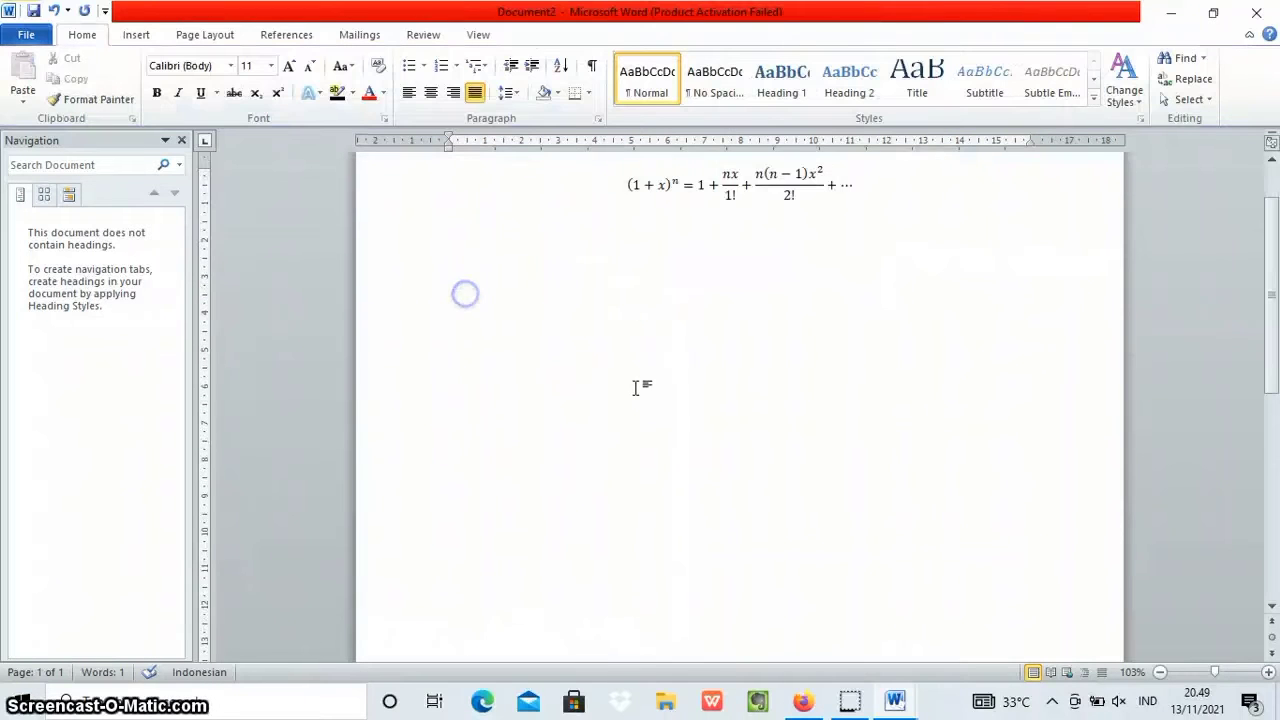
click(886, 186)
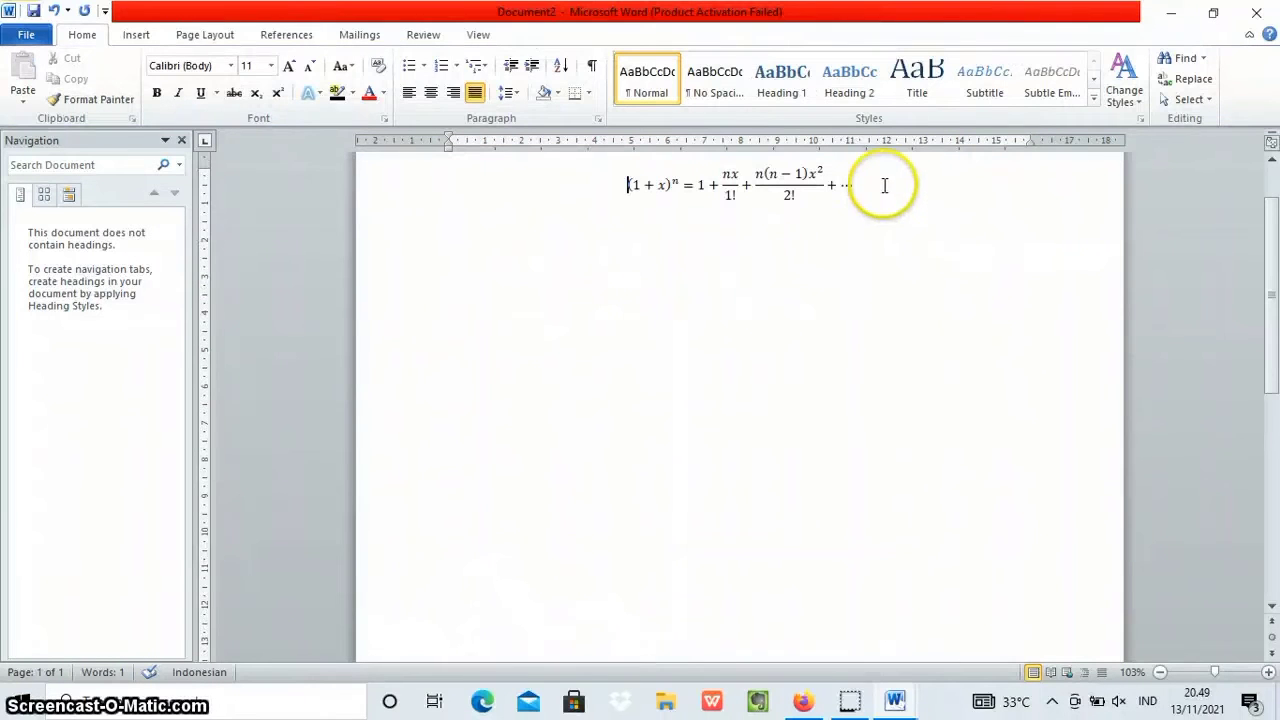
Switch back to the document "Tugas sejarah (museum fatahillah)" and return to its first page.
click(895, 703)
click(809, 640)
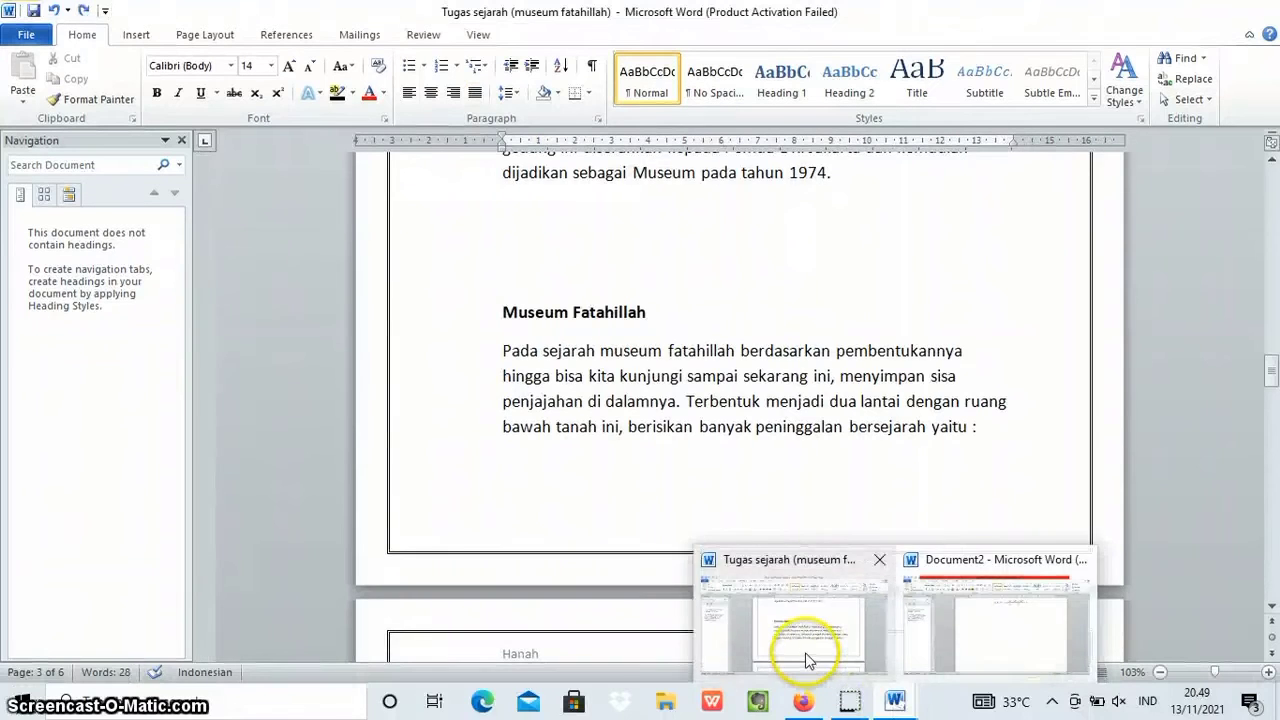
scroll(628, 457, up, 10)
scroll(628, 455, up, 20)
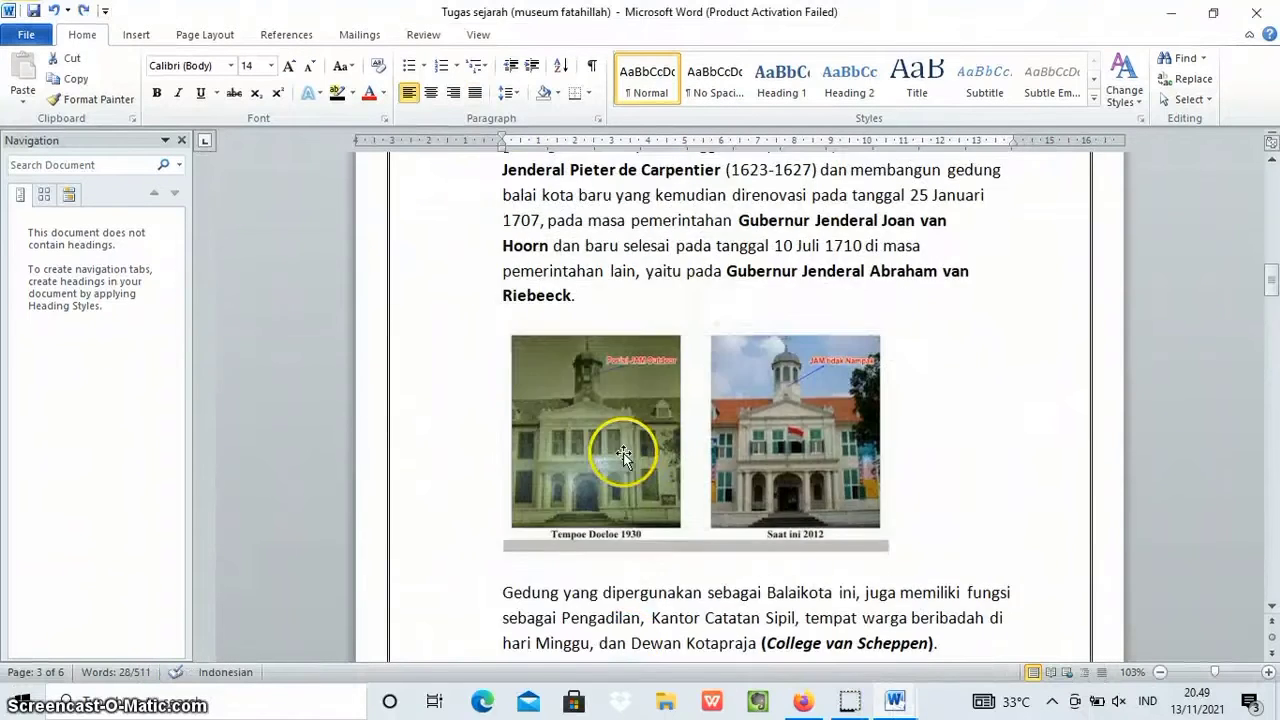
scroll(613, 447, up, 15)
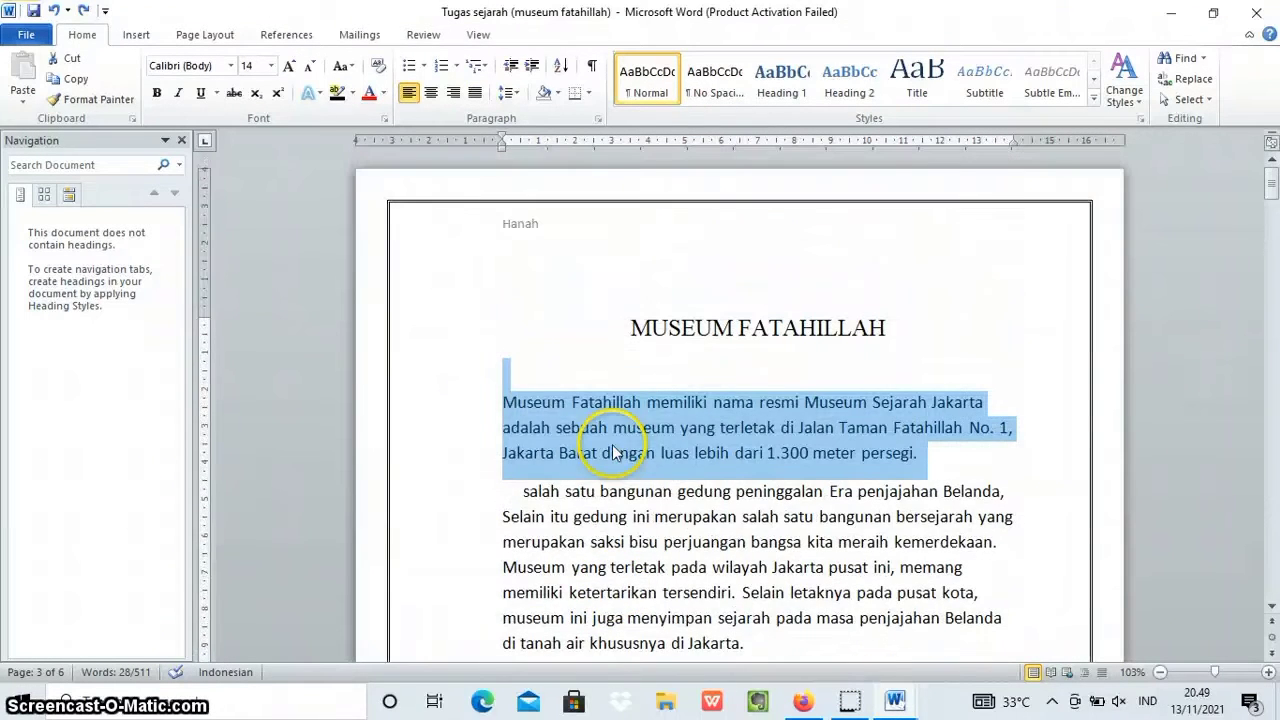
Apply a Dropped drop cap spanning 3 lines to the letter M that opens the first paragraph below the title.
click(501, 402)
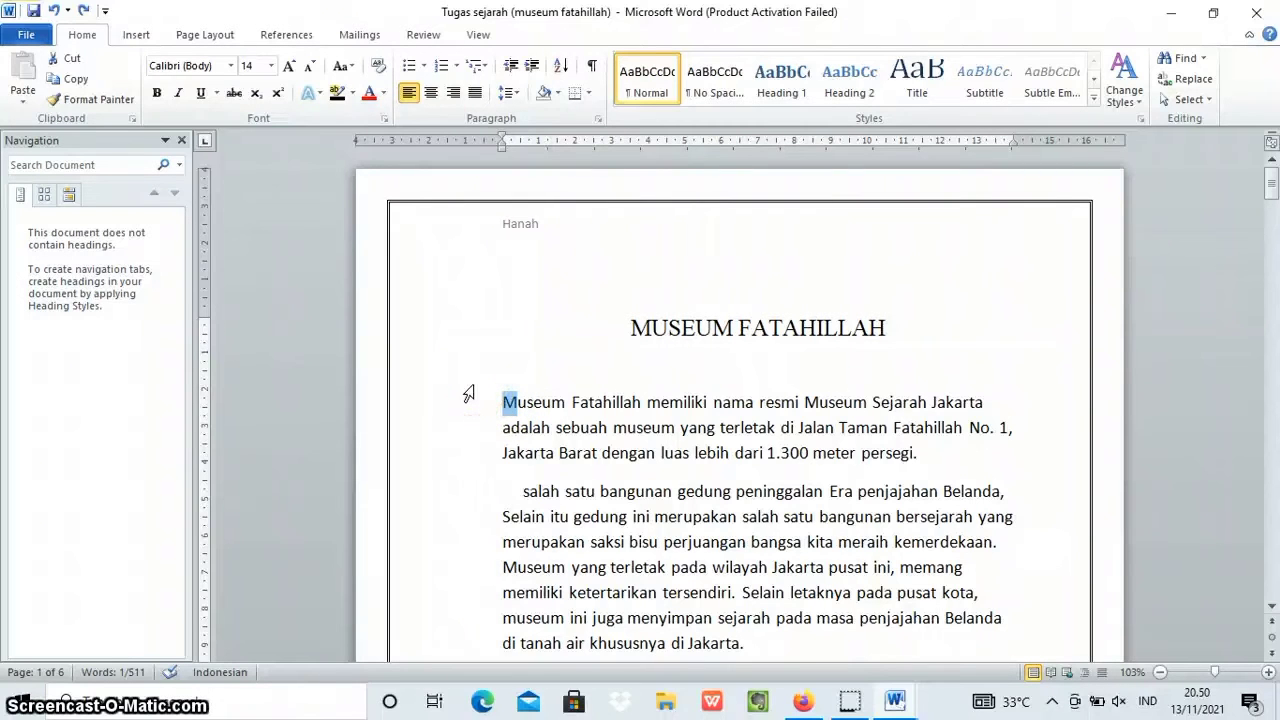
click(128, 33)
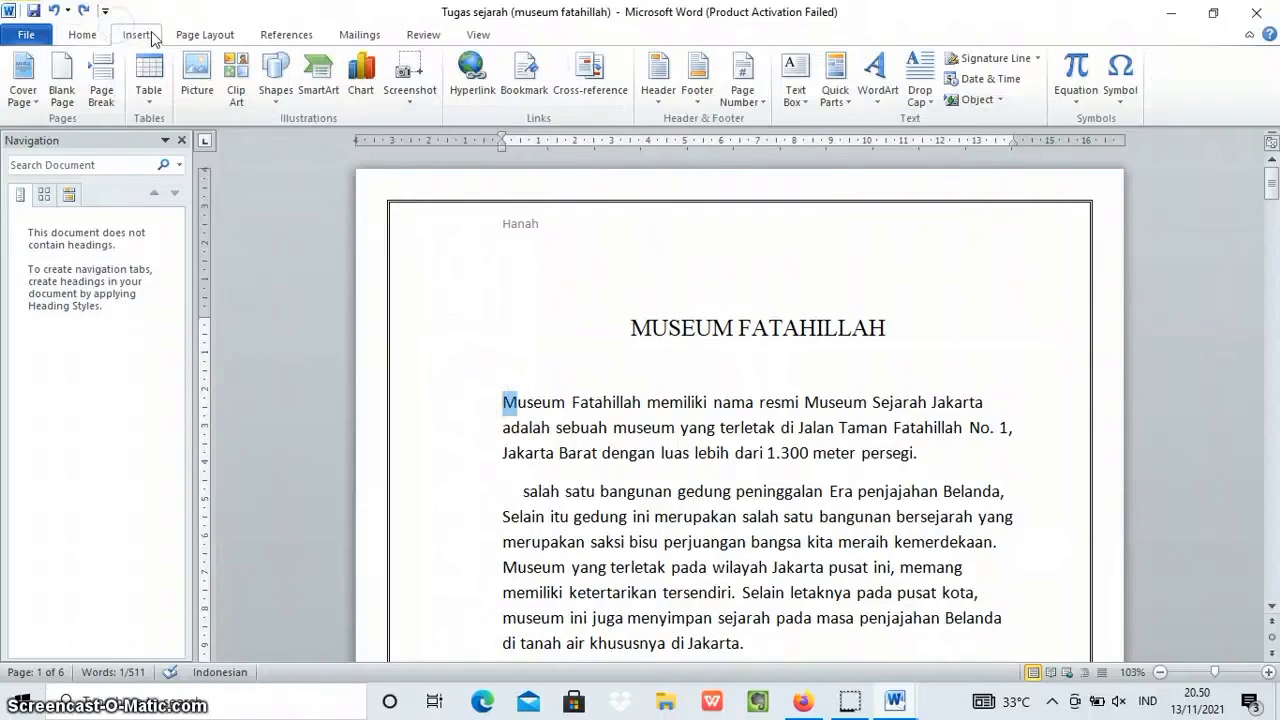
click(921, 80)
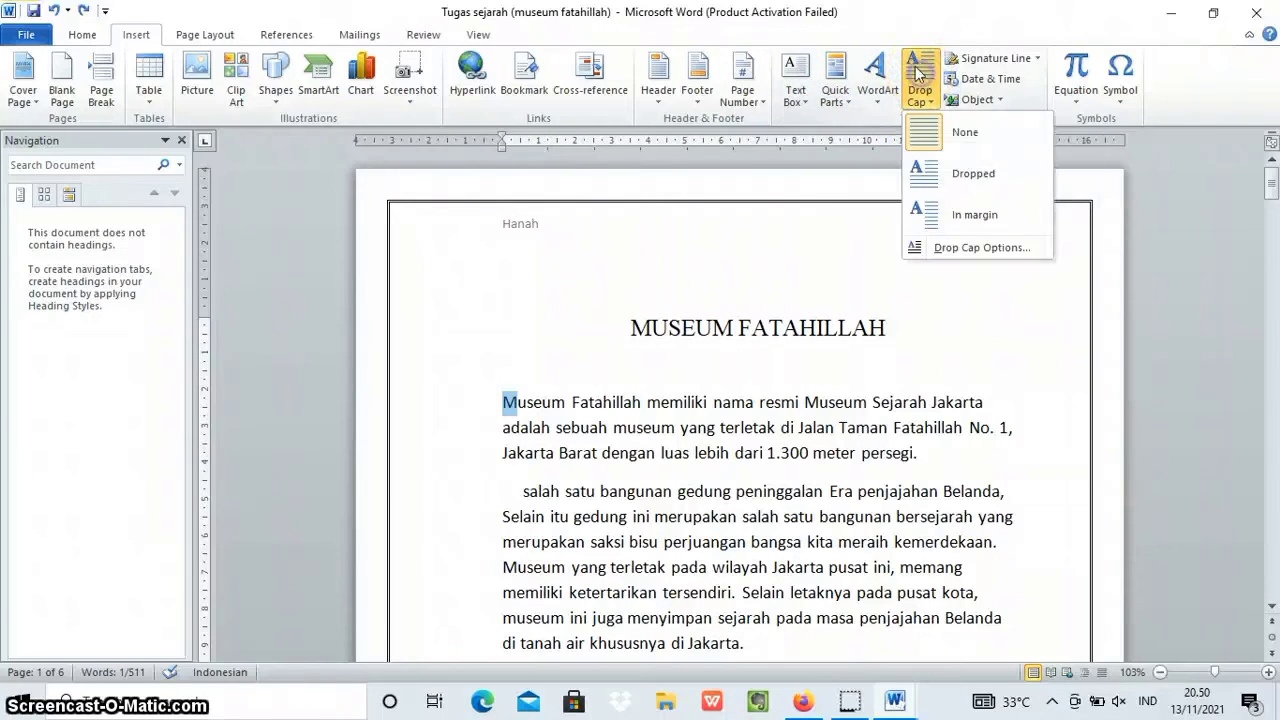
click(930, 252)
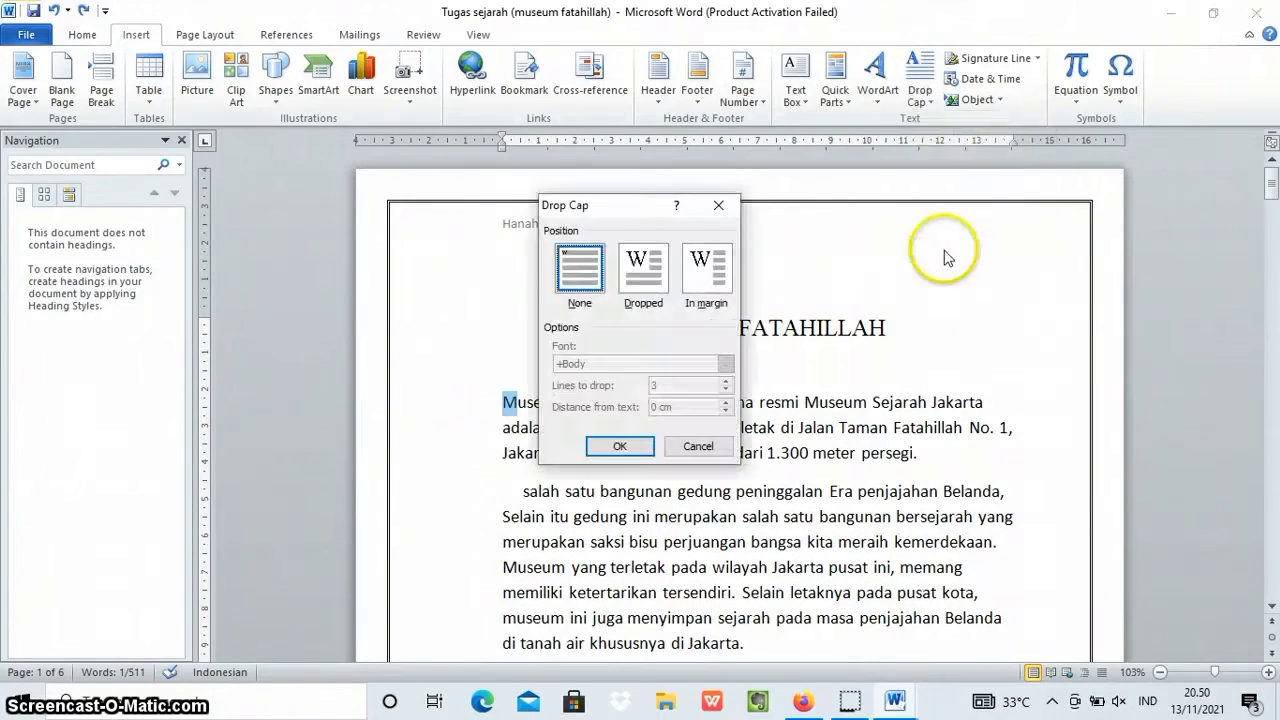
click(632, 266)
click(703, 268)
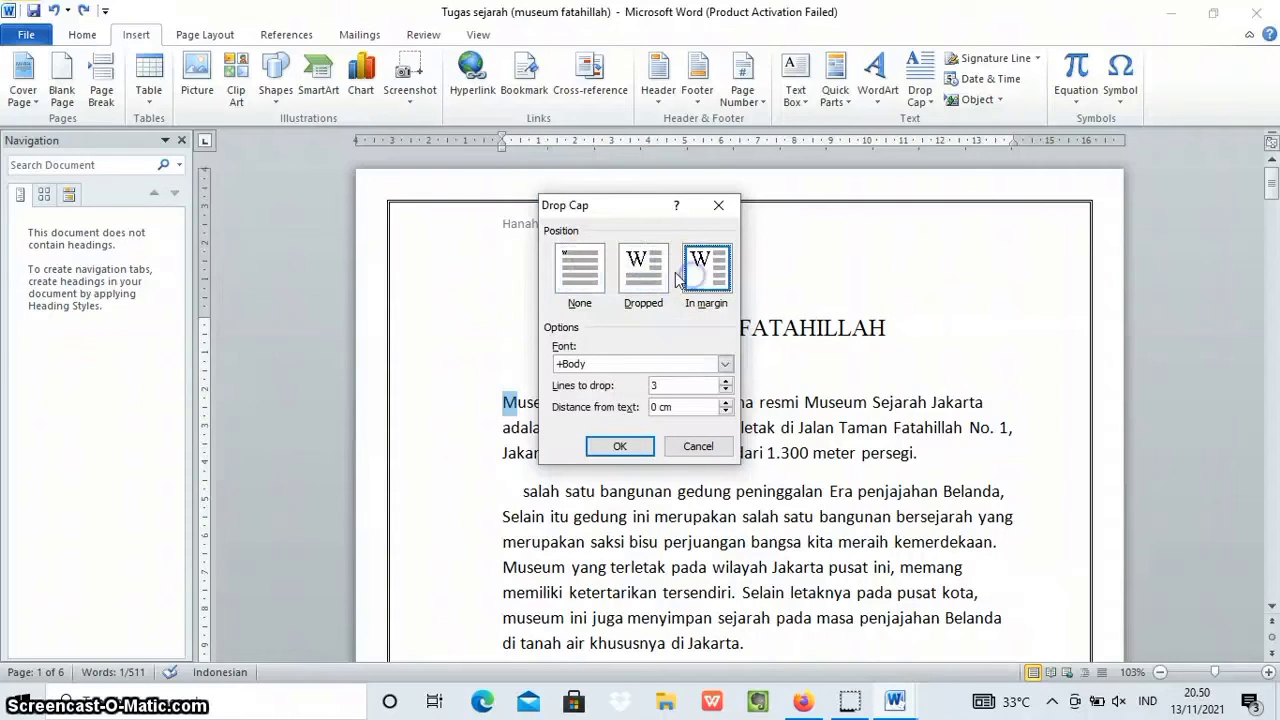
click(711, 285)
click(643, 270)
click(622, 447)
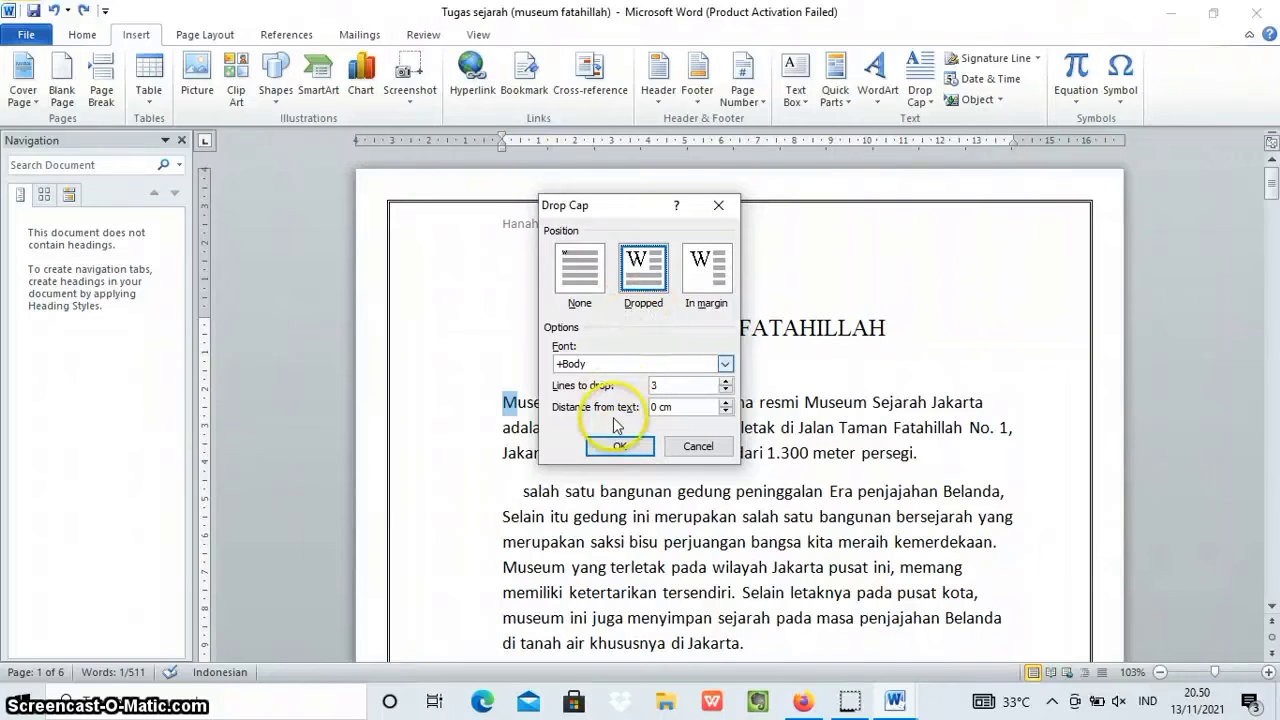
click(606, 446)
click(576, 347)
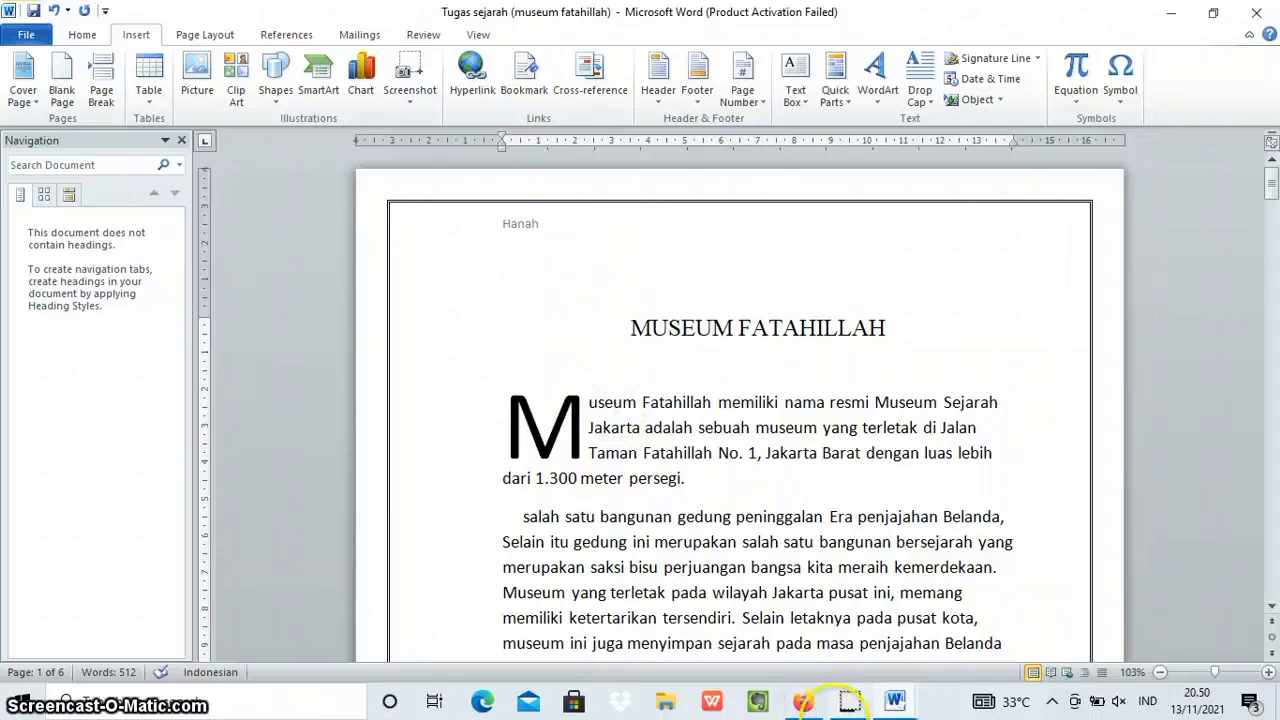
Switch to Document2 and insert a table with 4 columns and 5 rows below the equation.
mouse_move(906, 690)
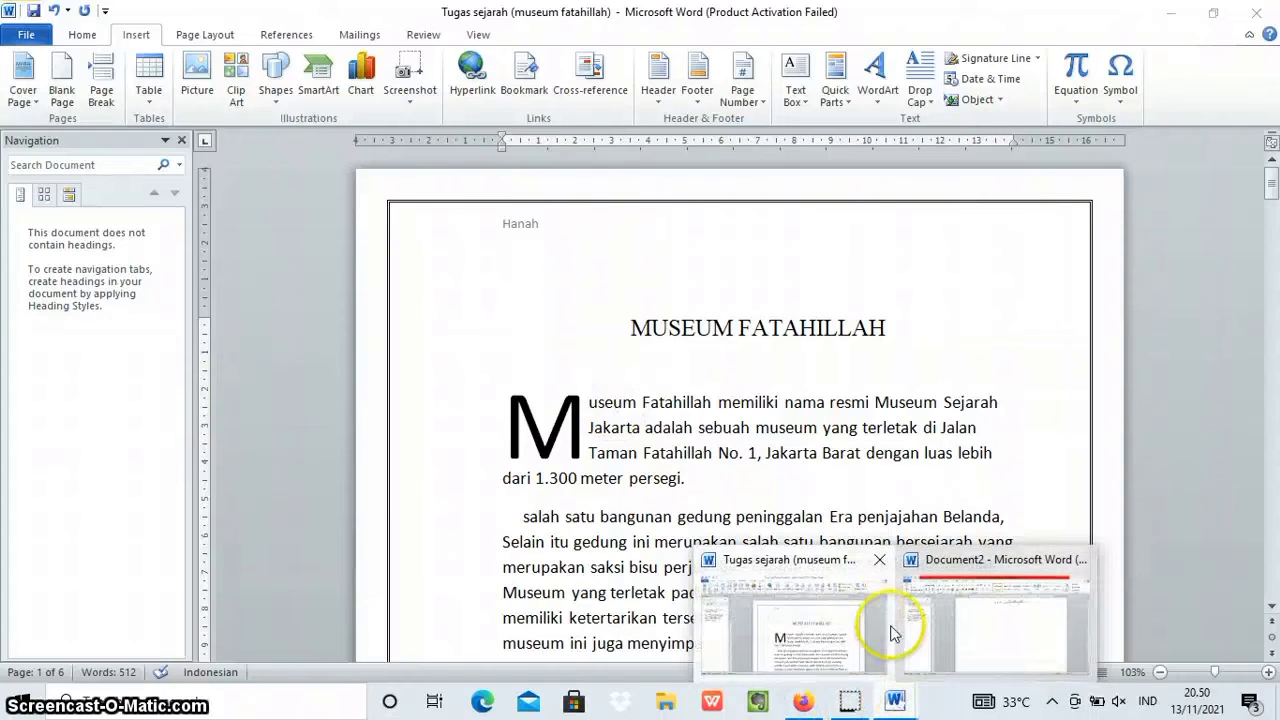
click(955, 645)
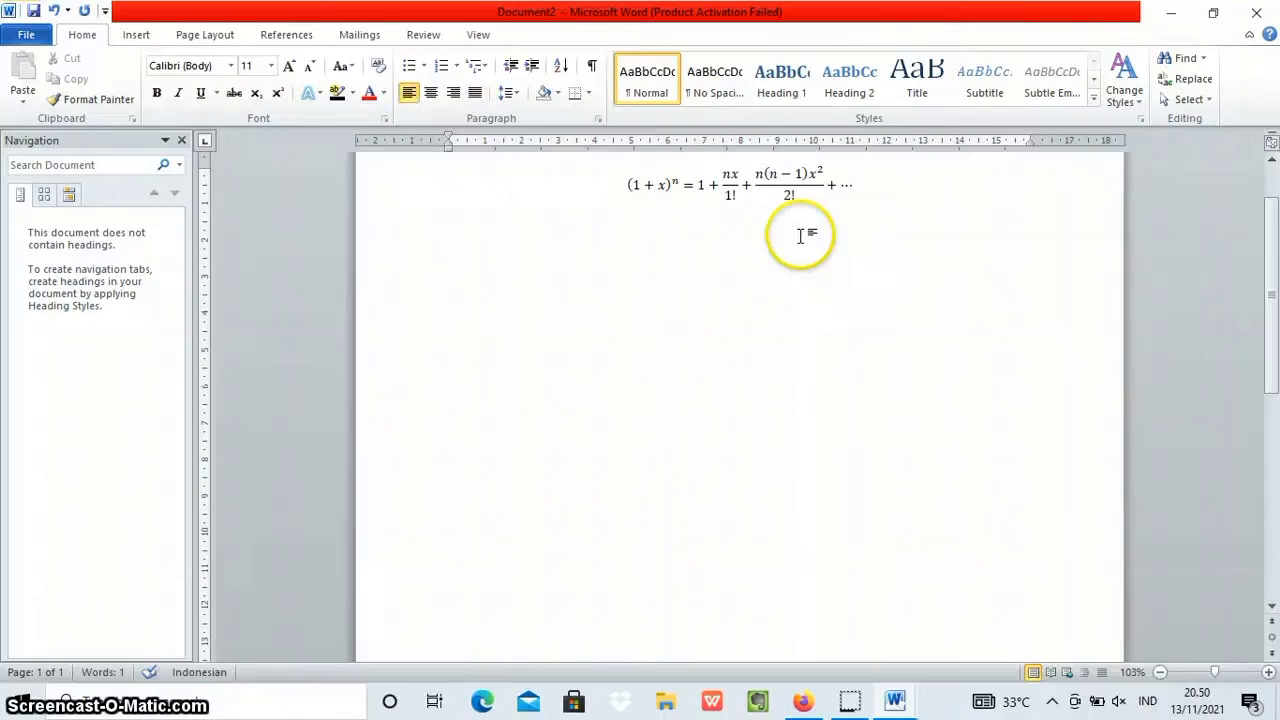
click(138, 35)
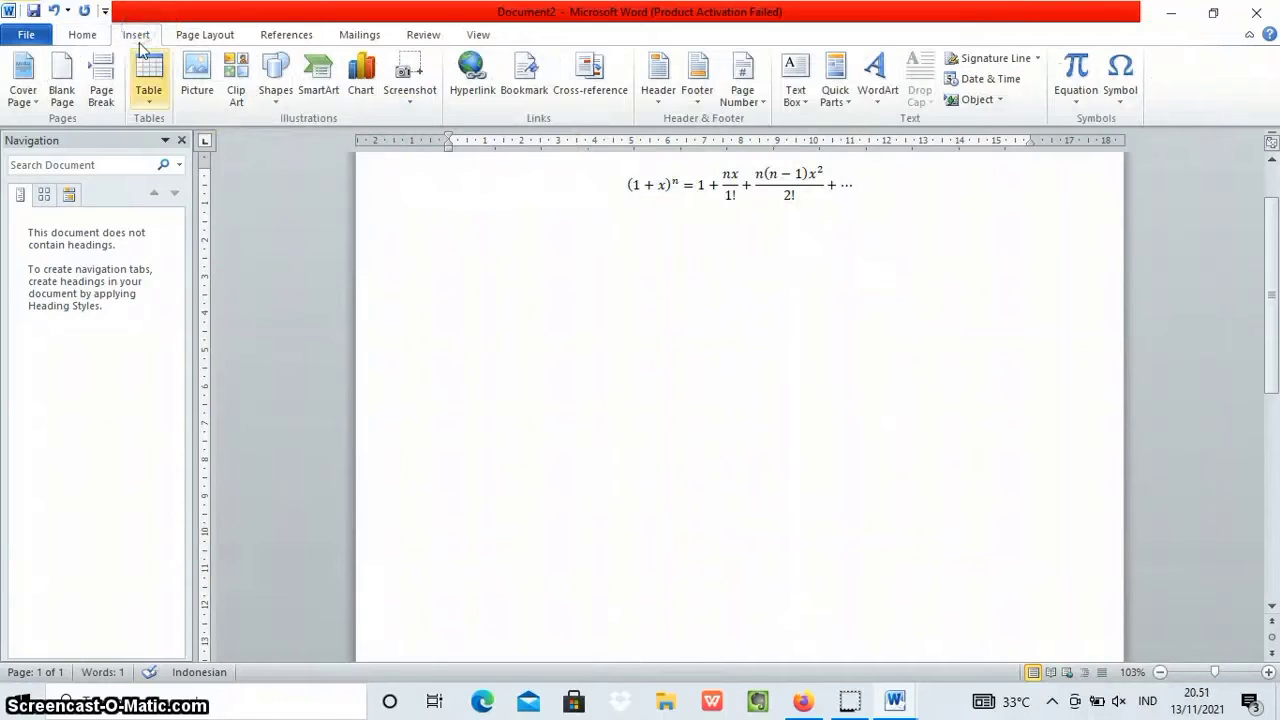
click(150, 90)
click(143, 141)
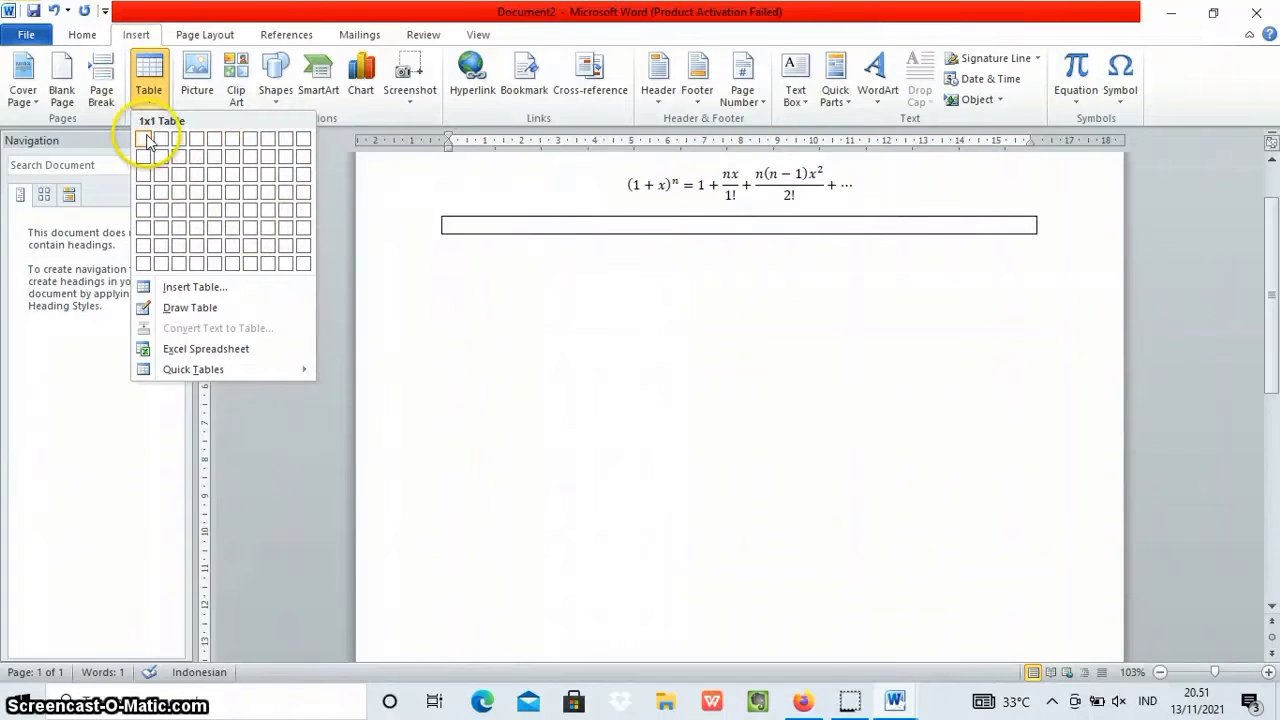
click(217, 288)
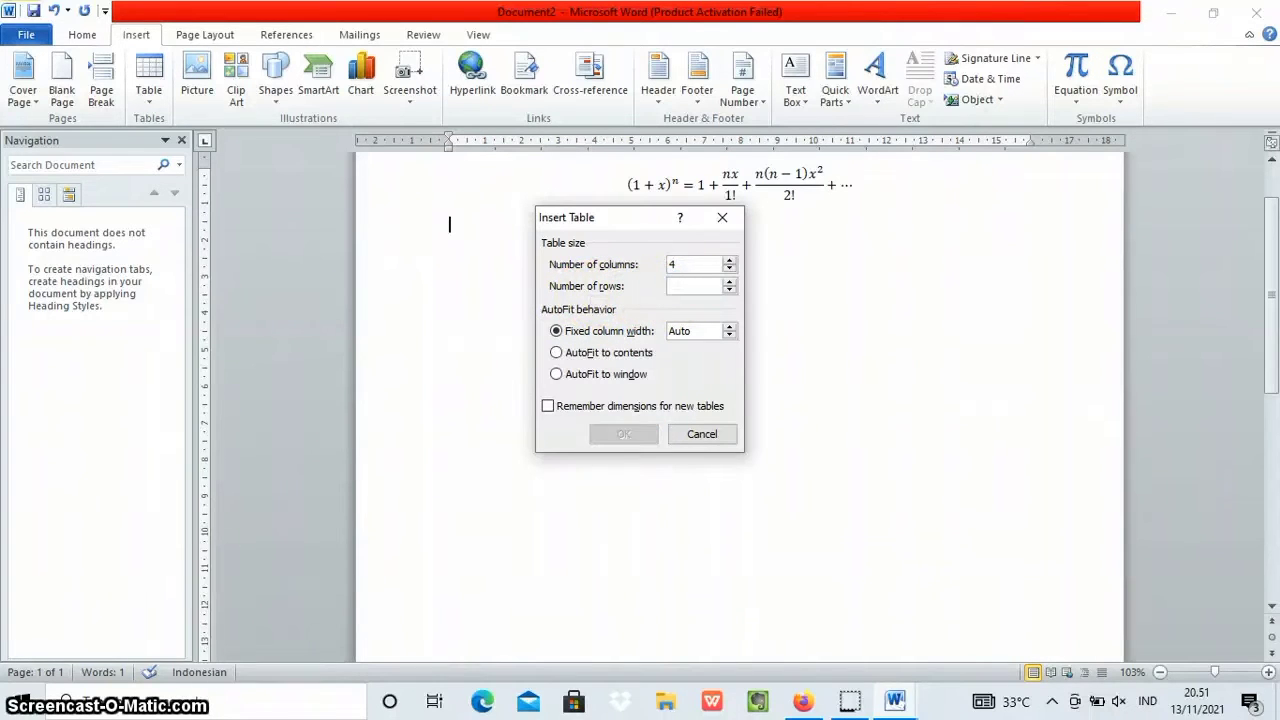
text(5)
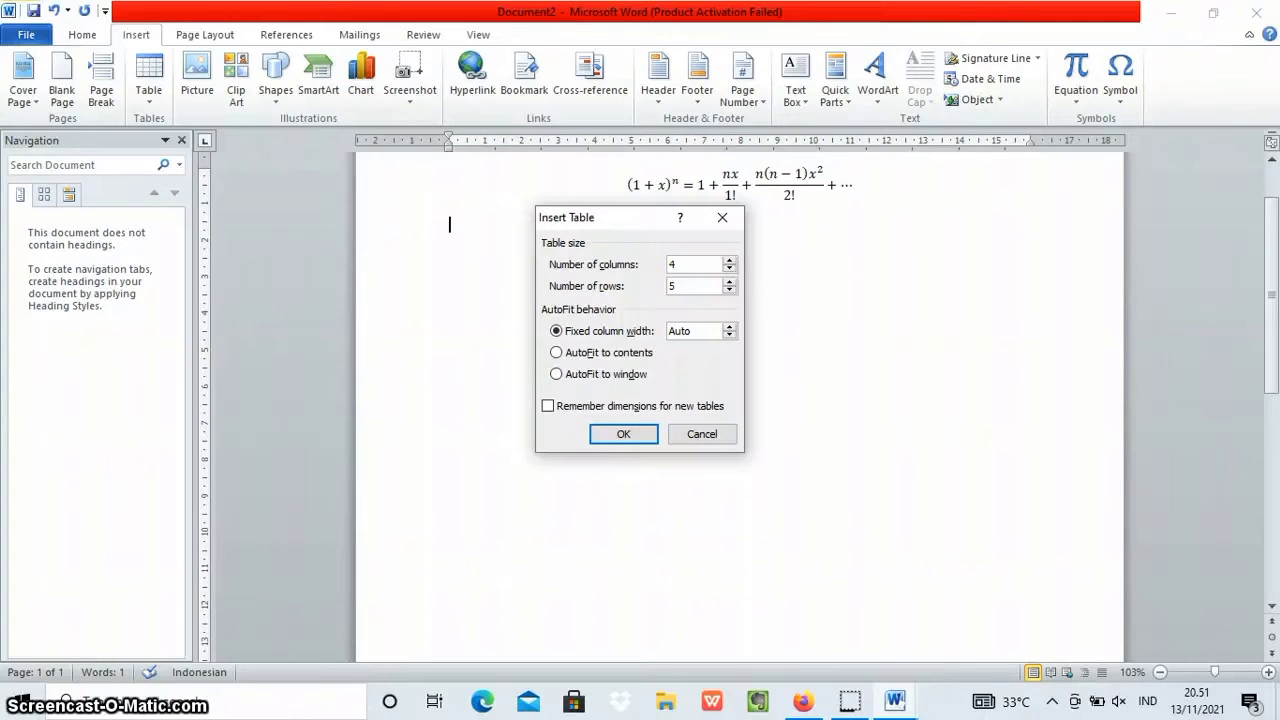
click(622, 437)
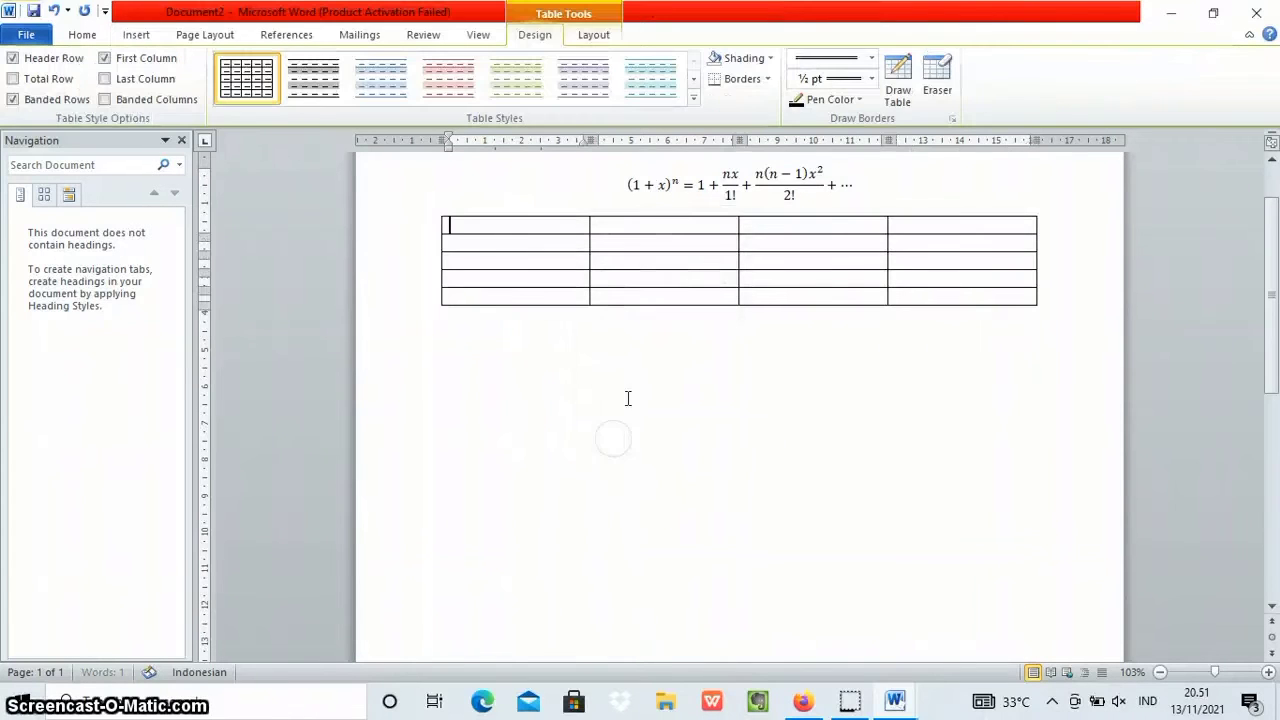
Select the whole table, try the coloured banded table styles and settle on the black and grey banded style.
click(465, 342)
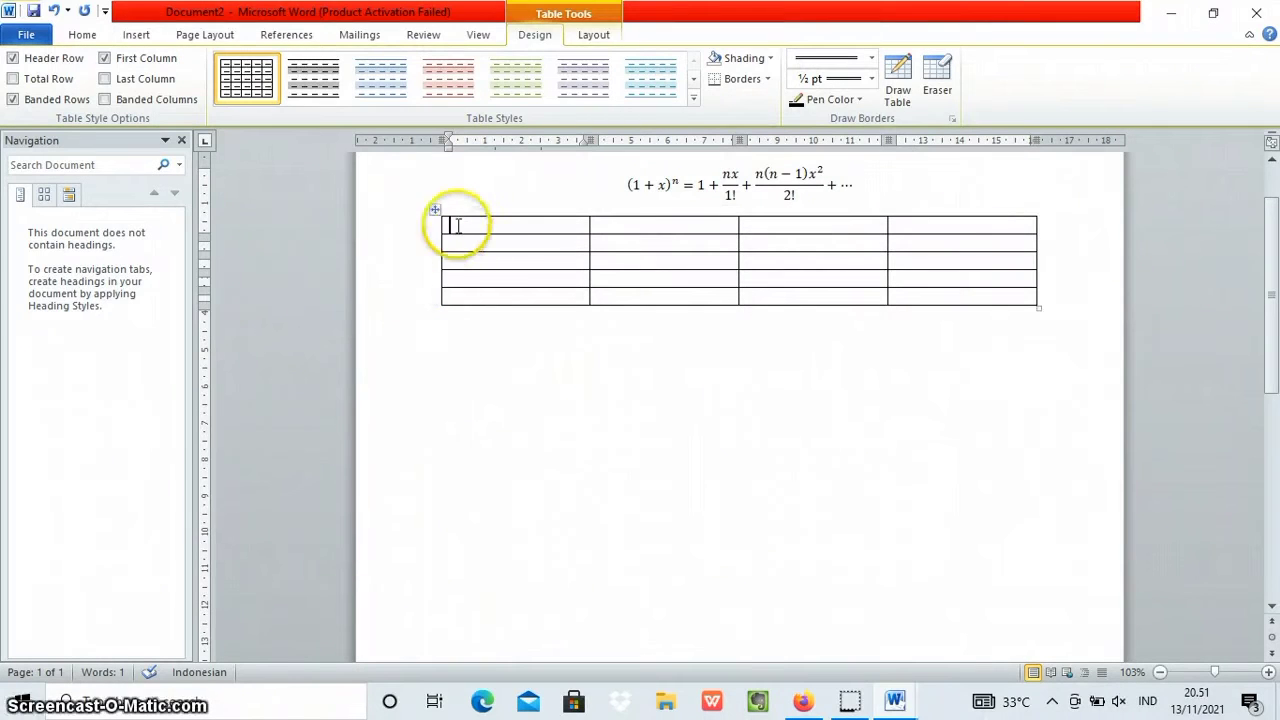
drag(481, 226, 1056, 298)
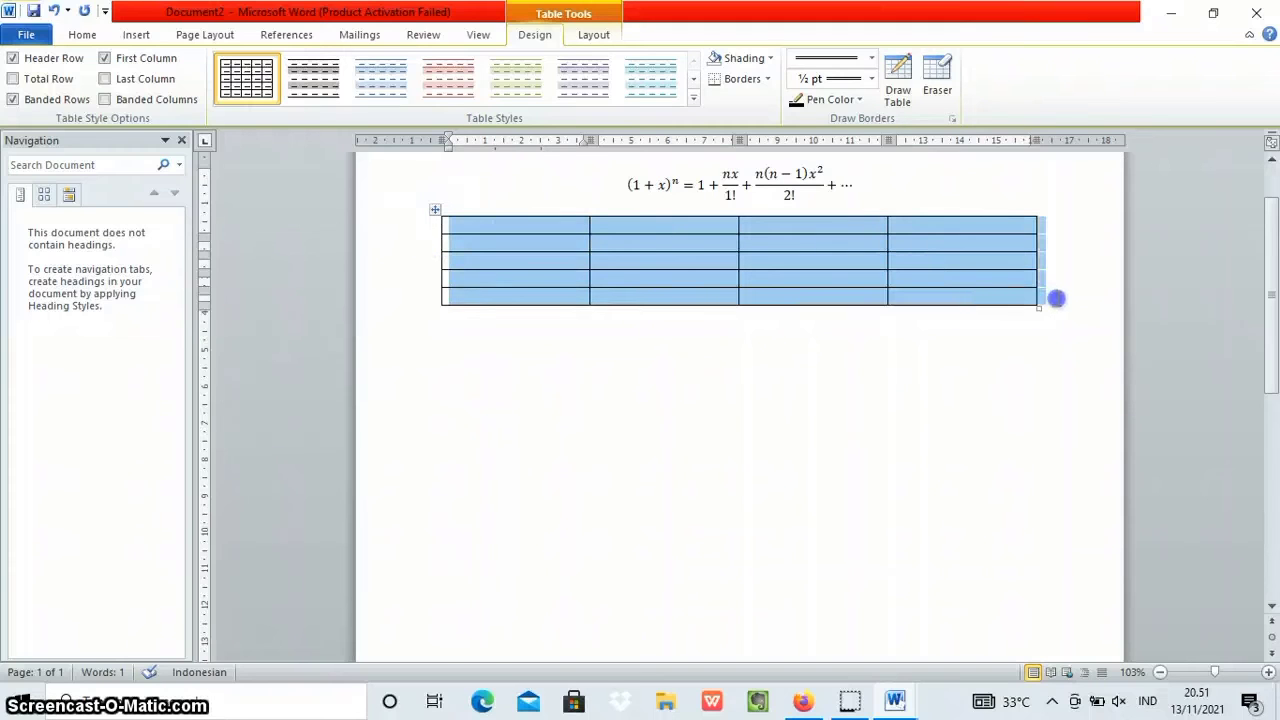
click(313, 77)
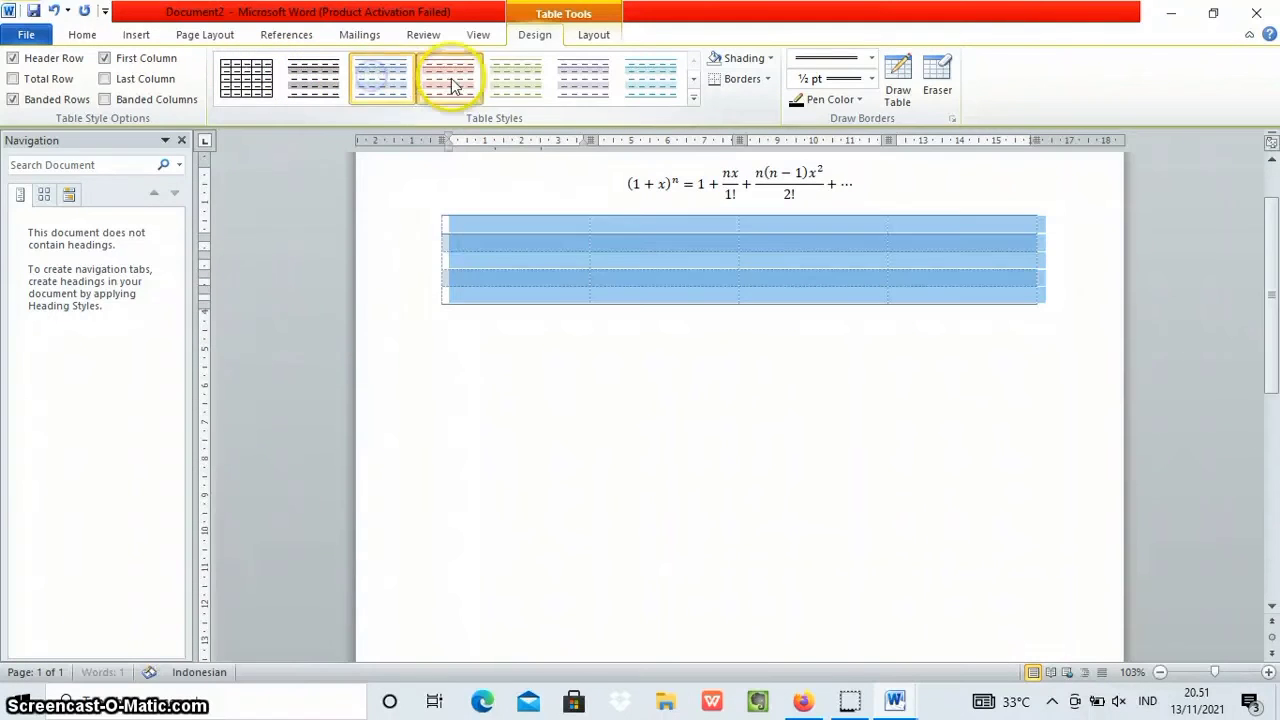
click(567, 80)
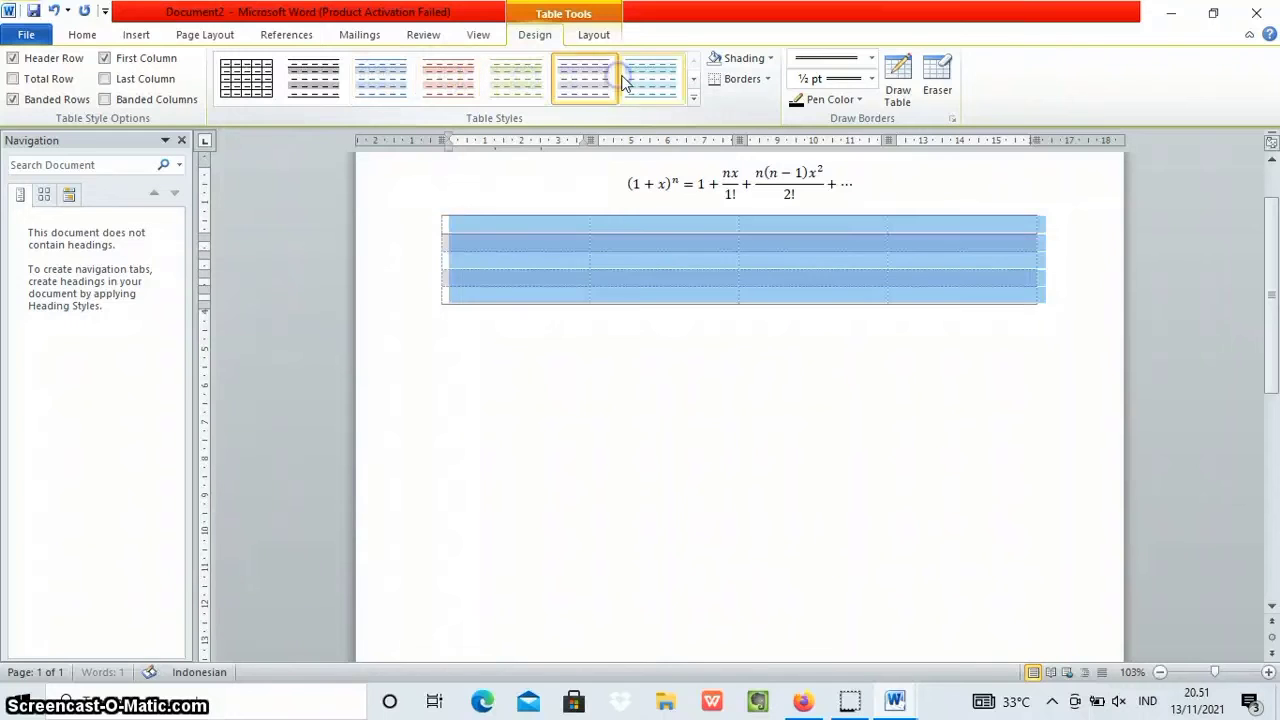
click(313, 77)
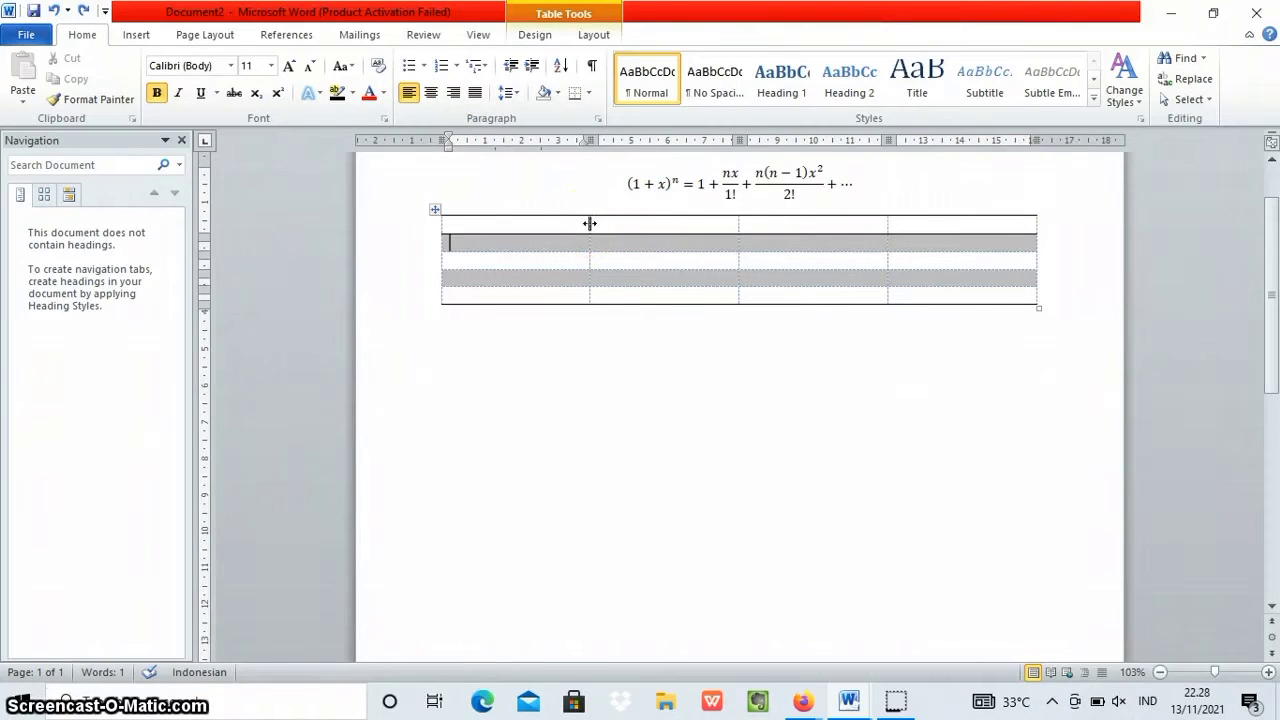
Narrow the table's first column to about 1.2 cm and set the second column to about 4.5 cm wide.
drag(590, 223, 483, 223)
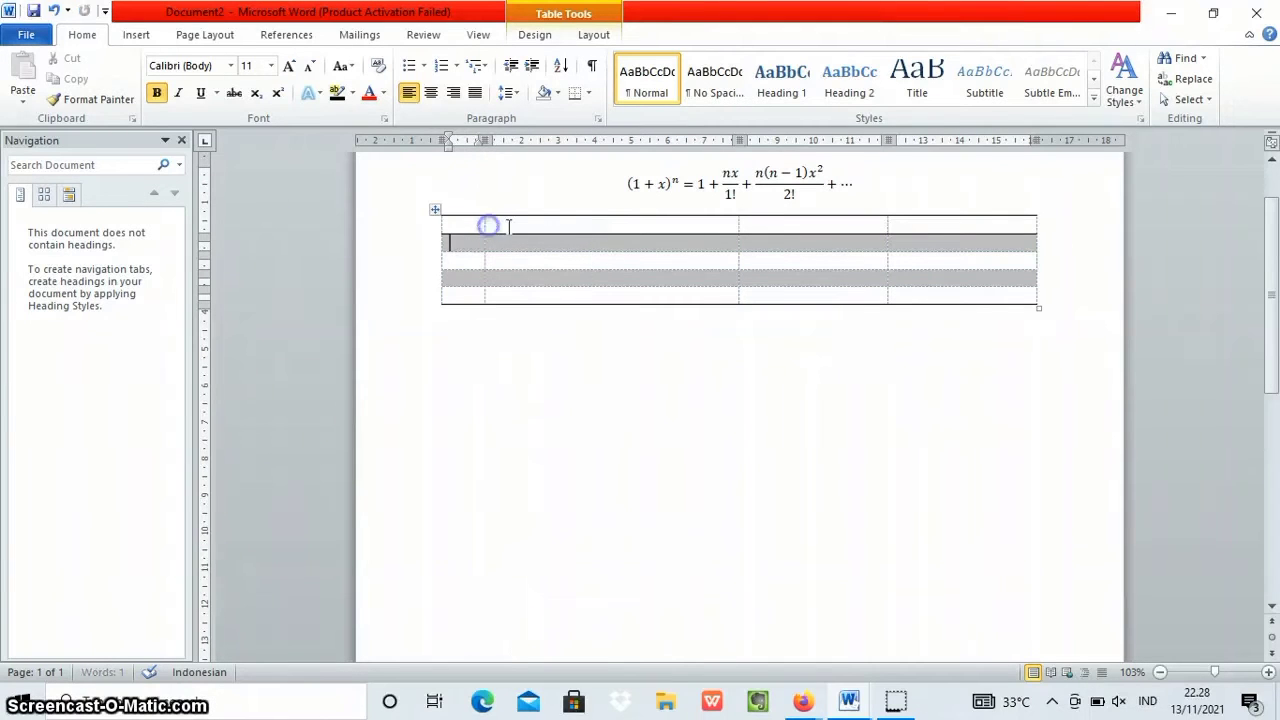
drag(738, 219, 649, 251)
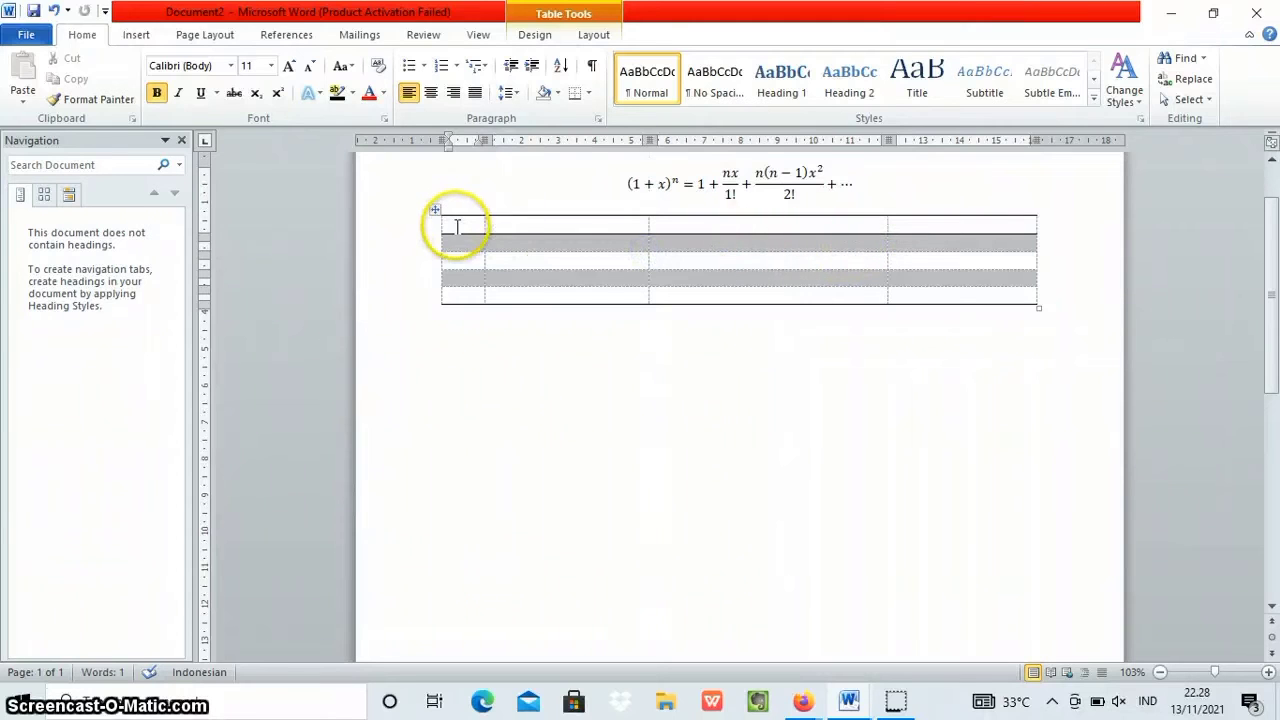
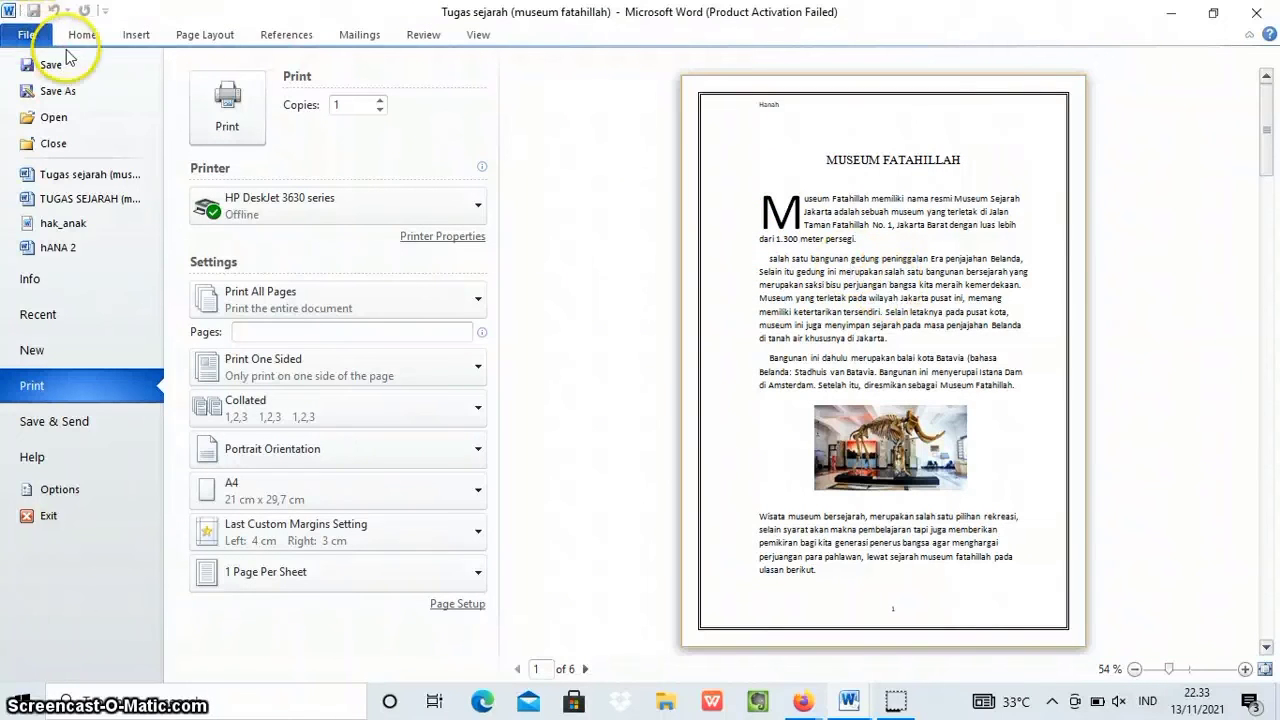
Review the history assignment's print settings, number of copies and page preview, and return to the document.
click(226, 122)
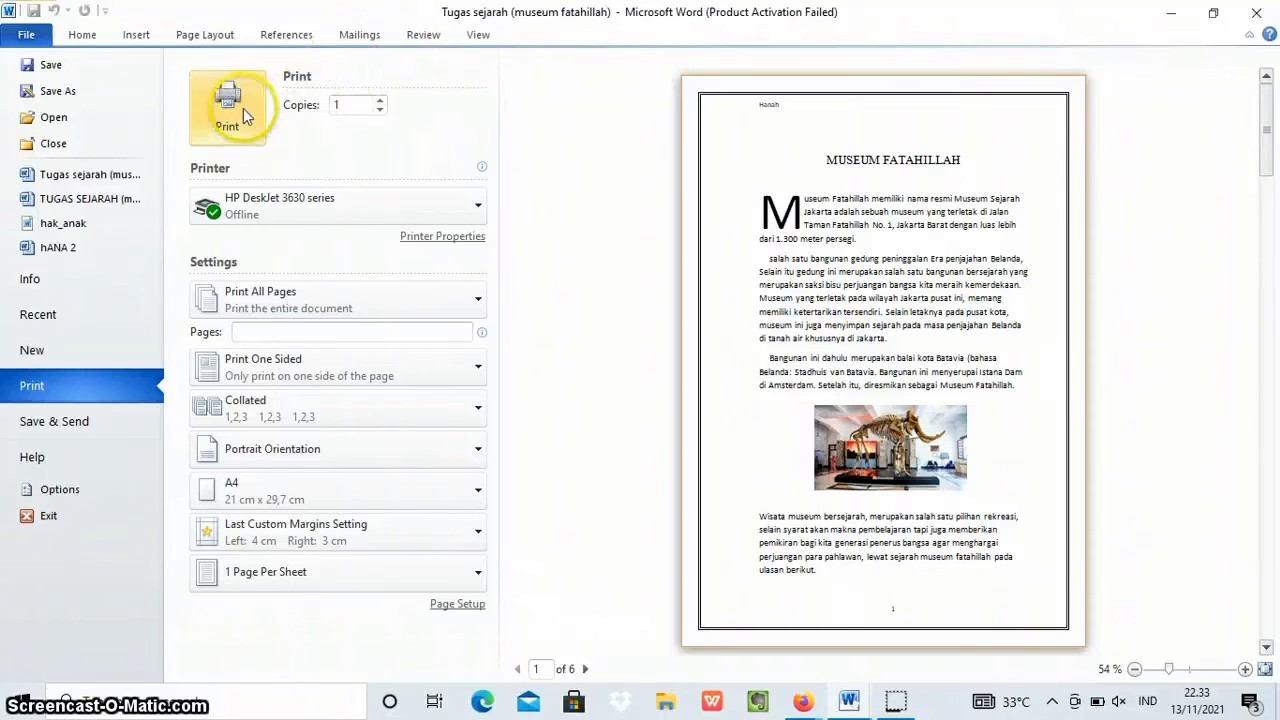
click(381, 110)
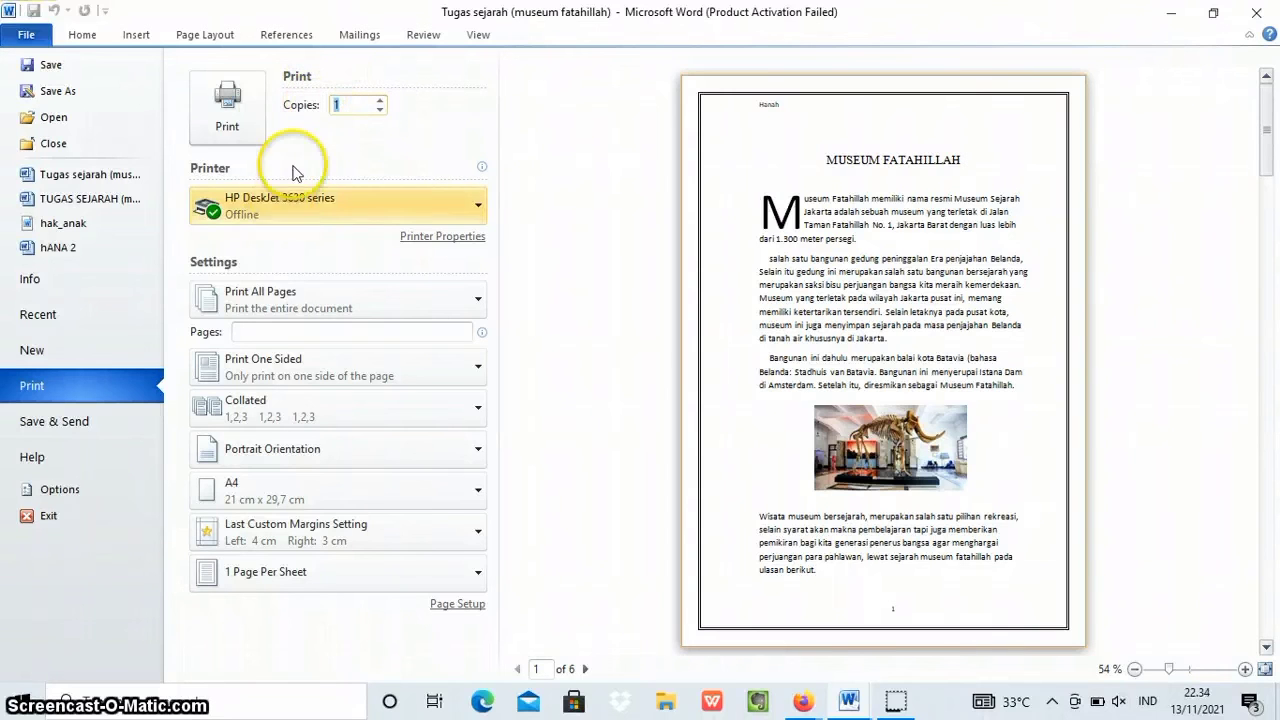
click(26, 34)
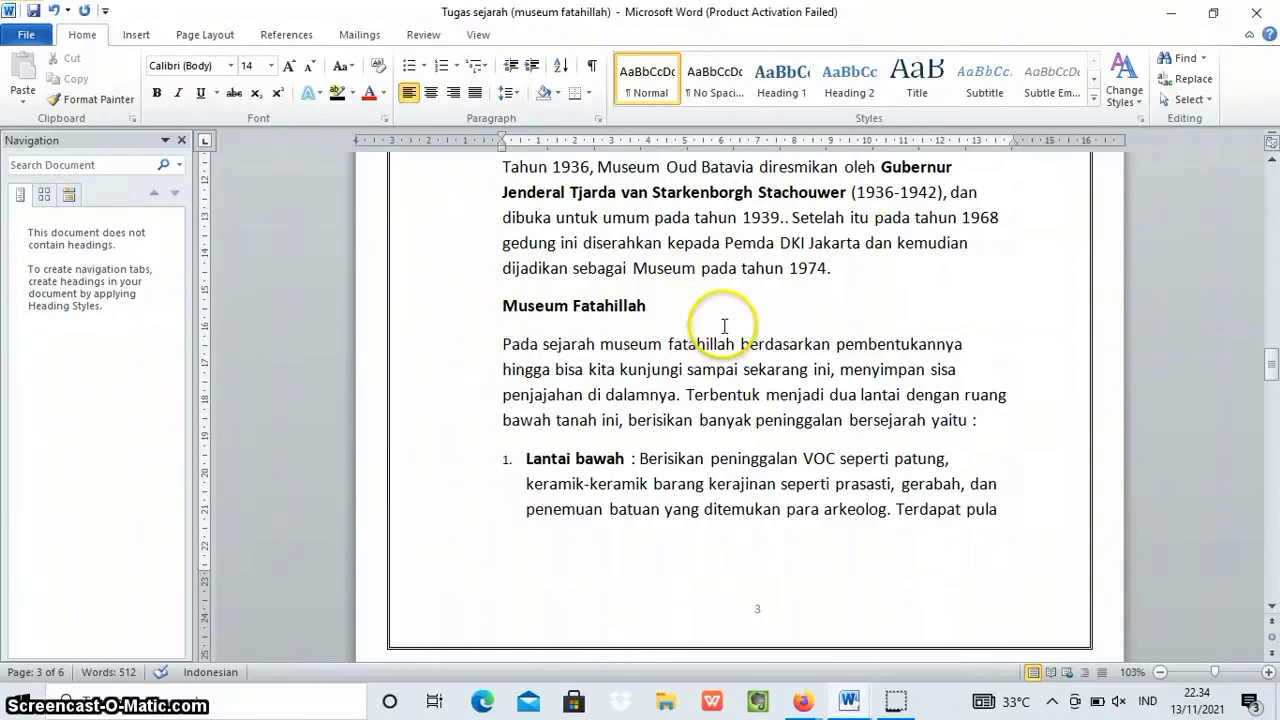
scroll(729, 325, up, 3)
scroll(729, 325, up, 5)
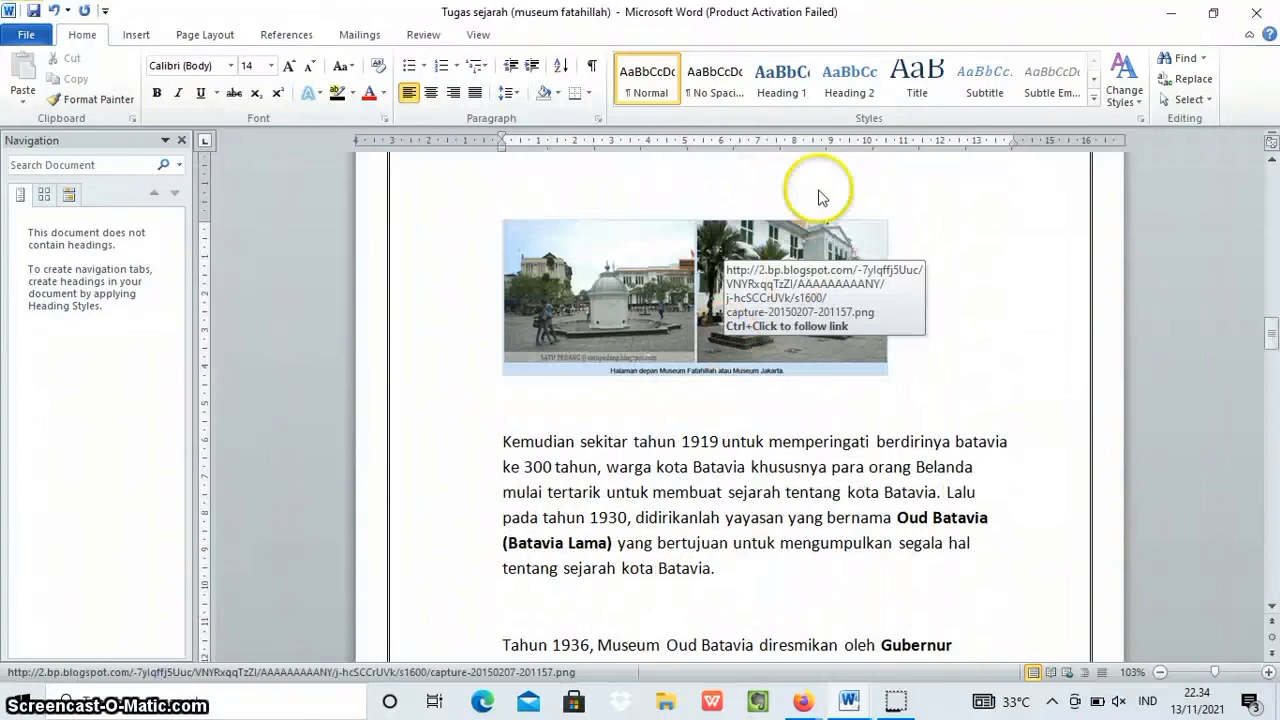
Save the assignment on data (D:) as the Word Document "Tugas sejarah (museum fatahillah)".
click(24, 35)
click(58, 68)
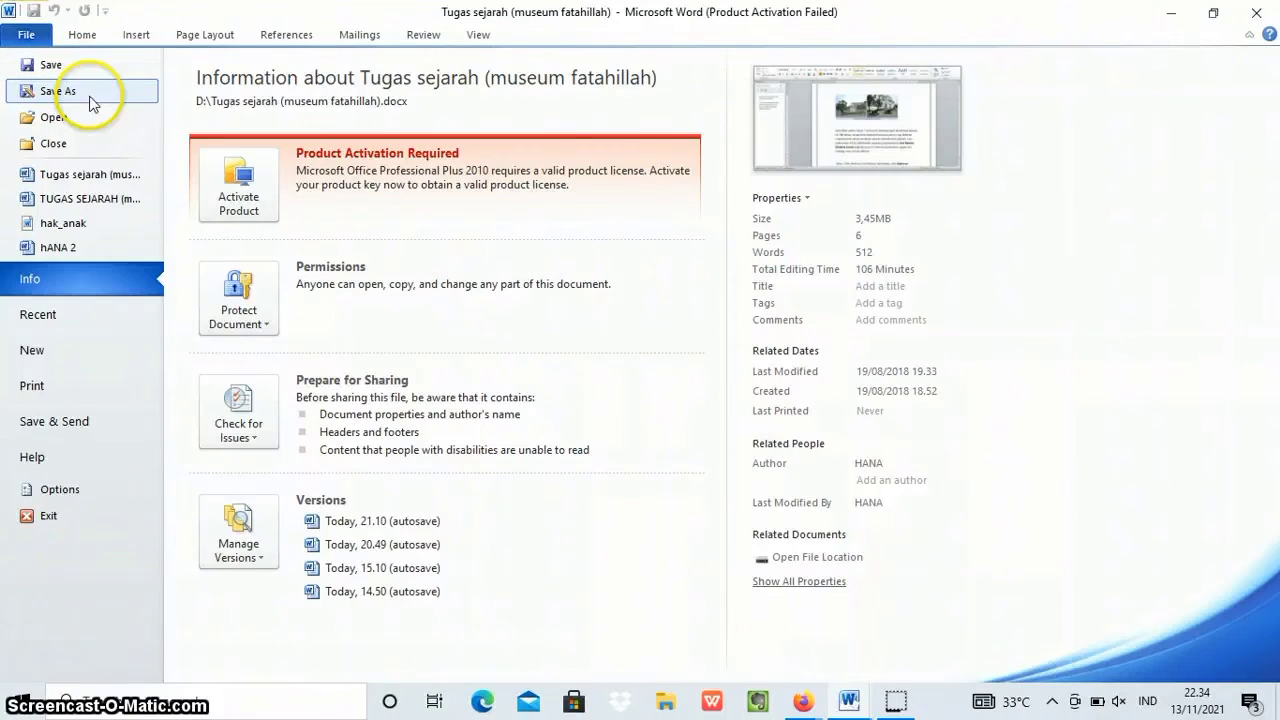
click(114, 94)
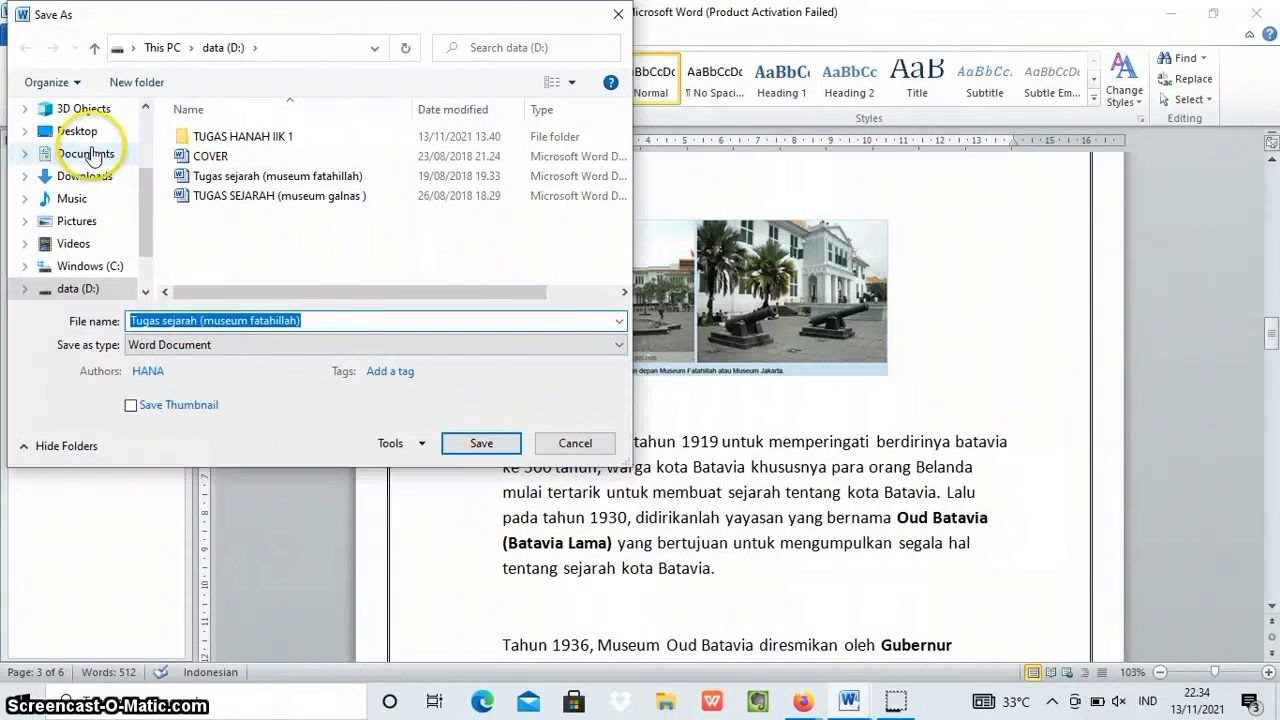
click(311, 321)
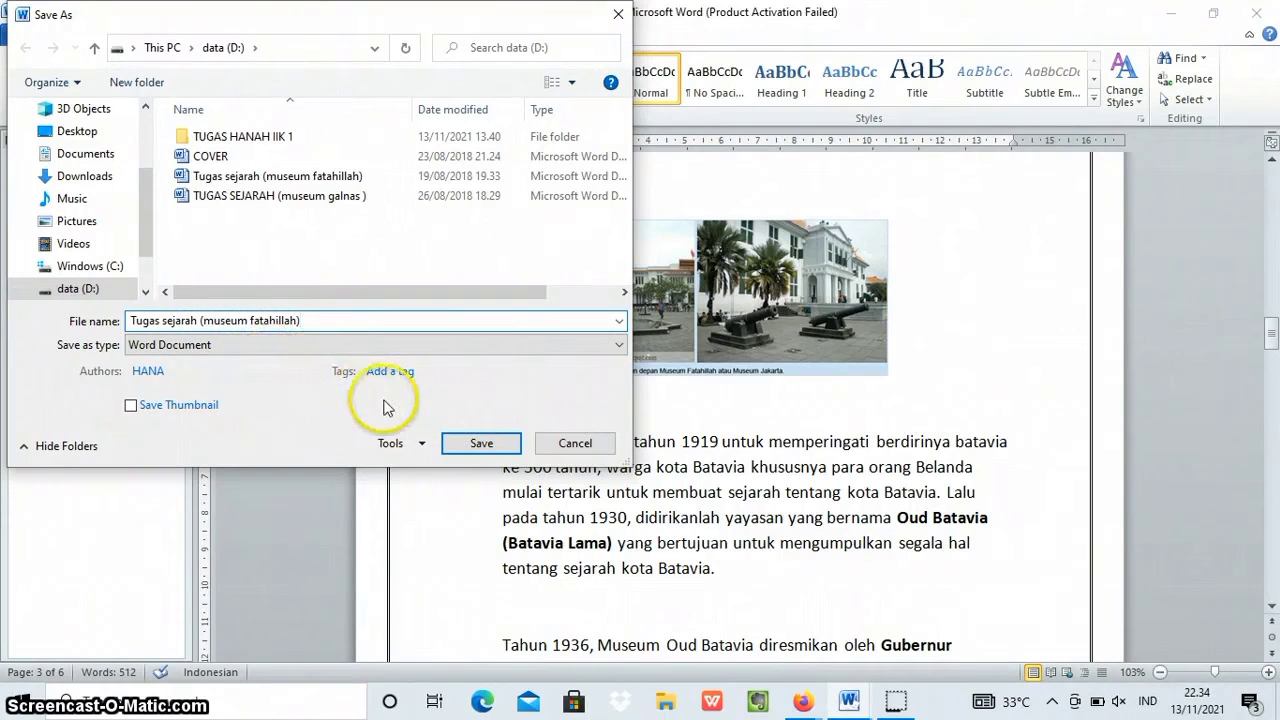
click(483, 445)
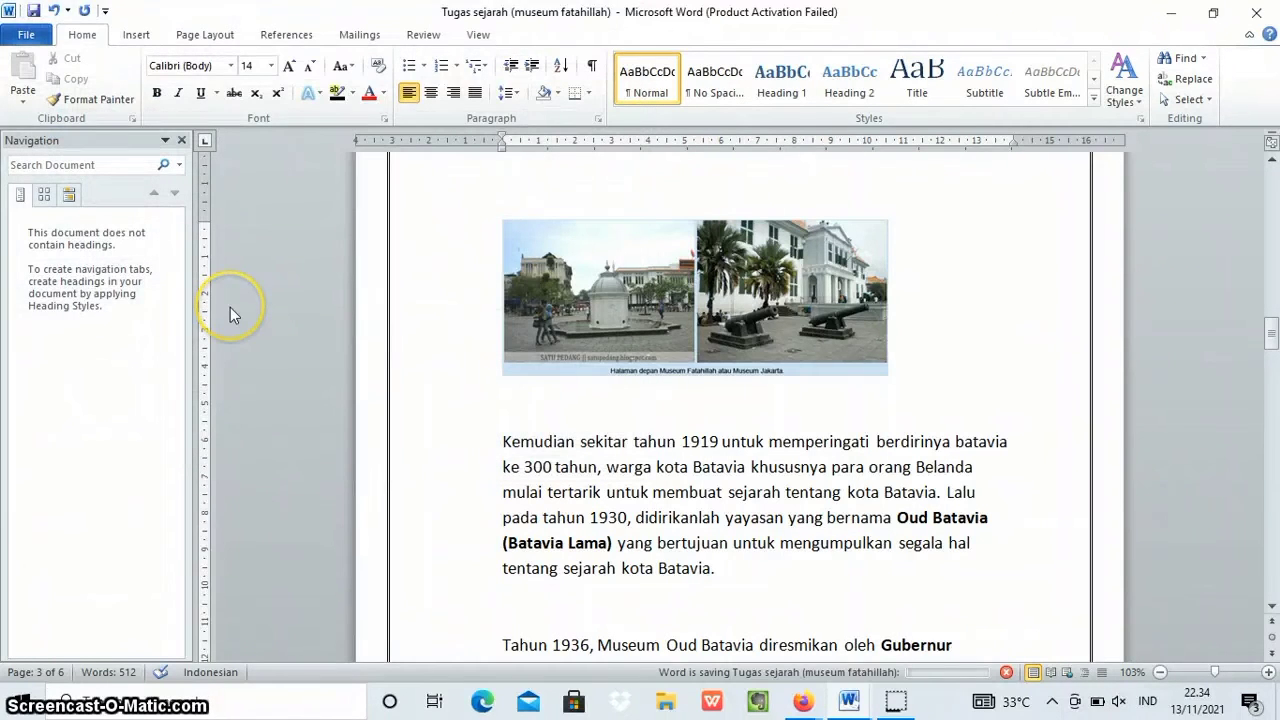
Switch to File Explorer, check the saved assignment file on data (D:) and close the window.
click(666, 708)
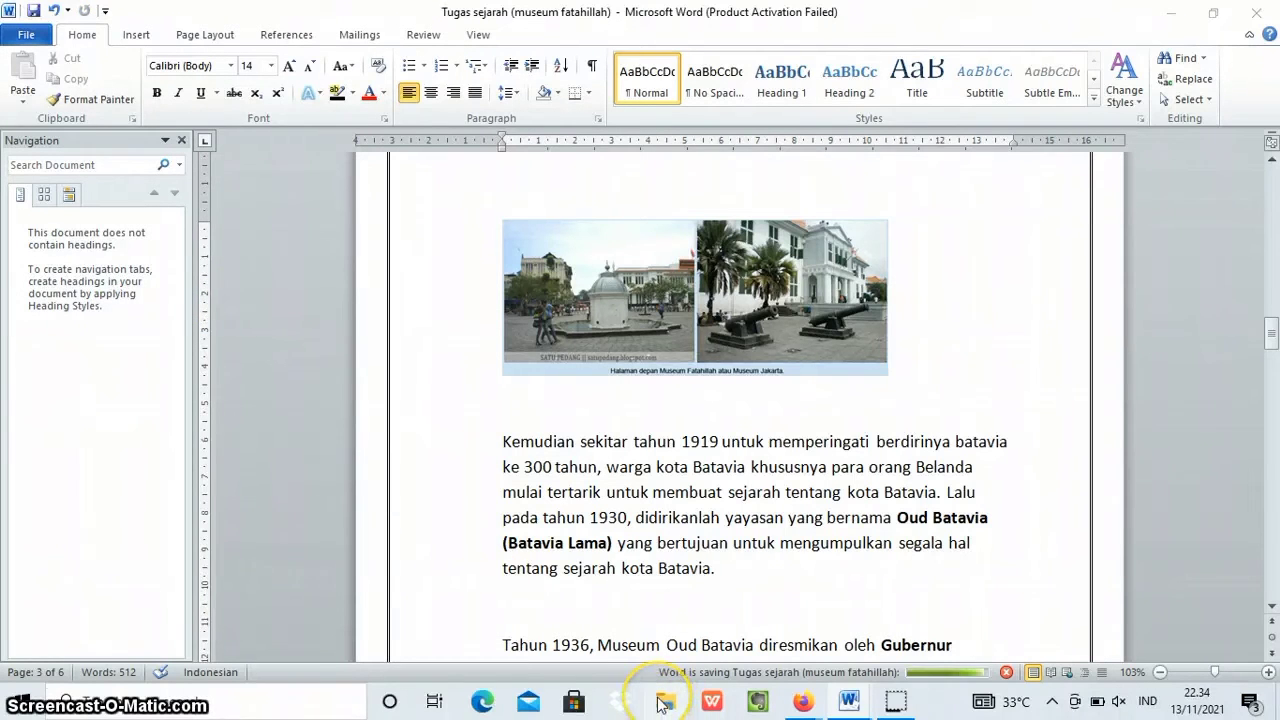
mouse_move(670, 690)
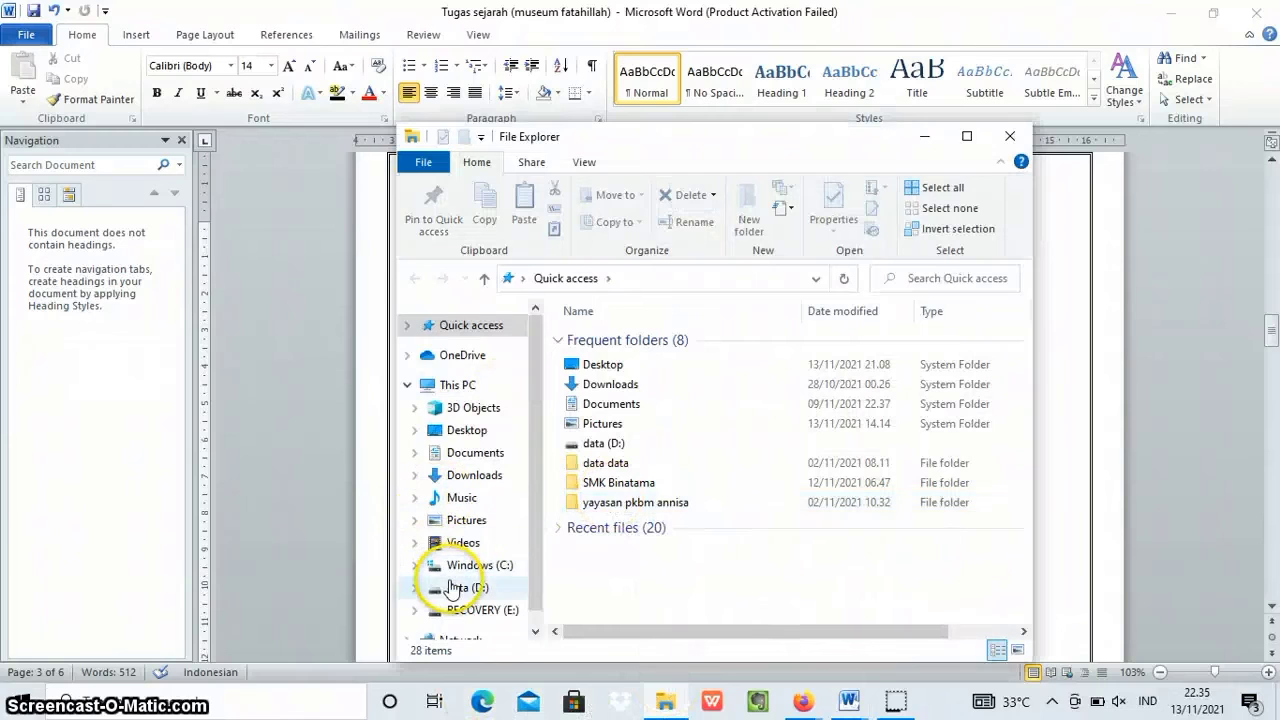
click(465, 588)
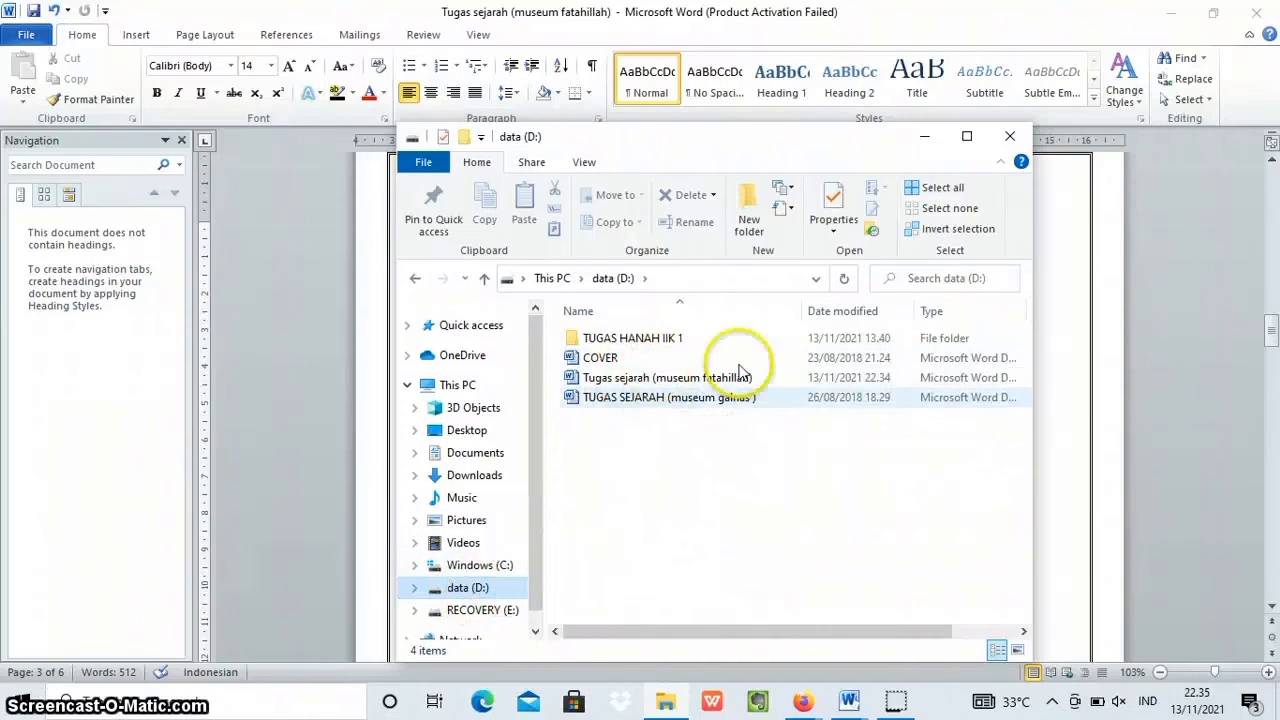
click(1010, 140)
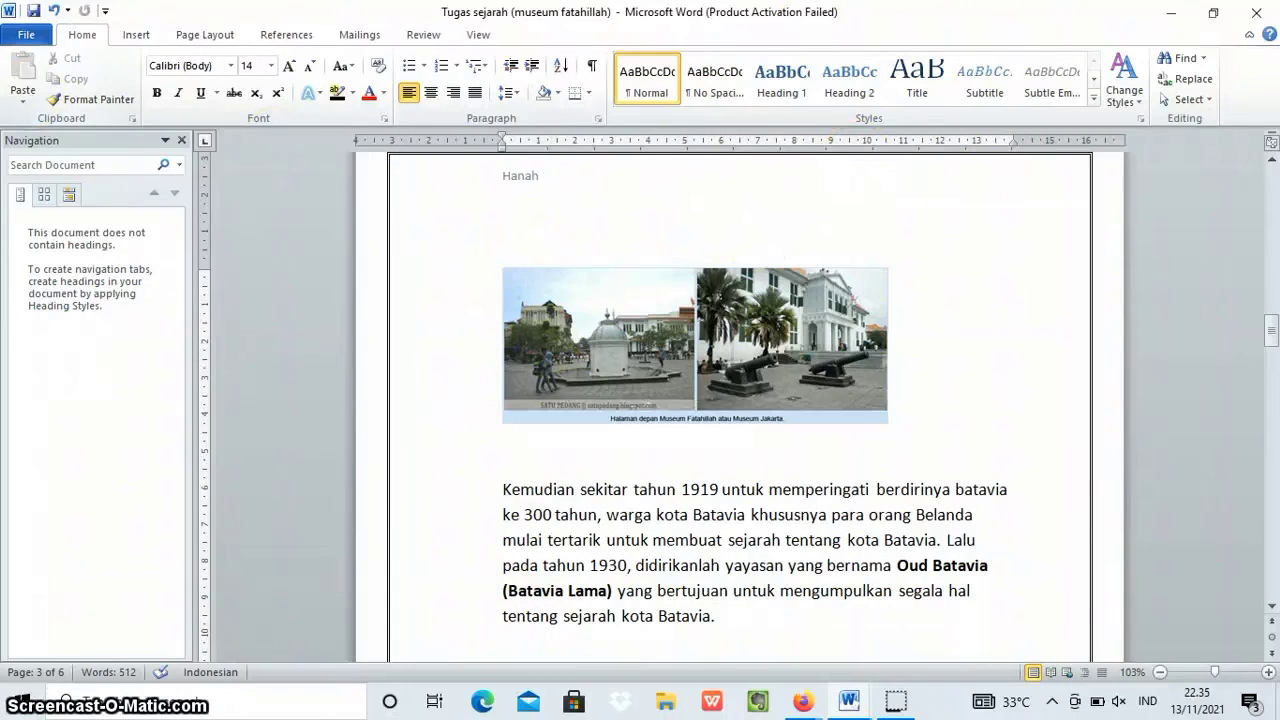
Create a new blank document.
click(90, 99)
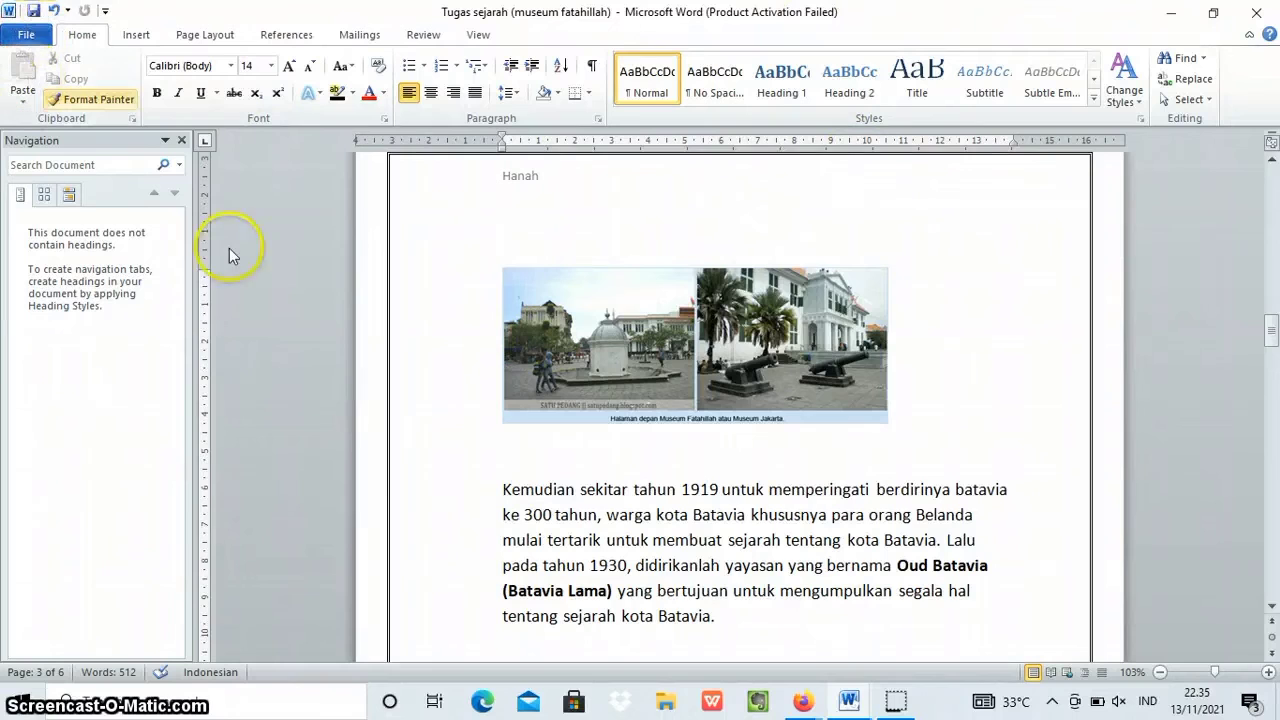
click(30, 36)
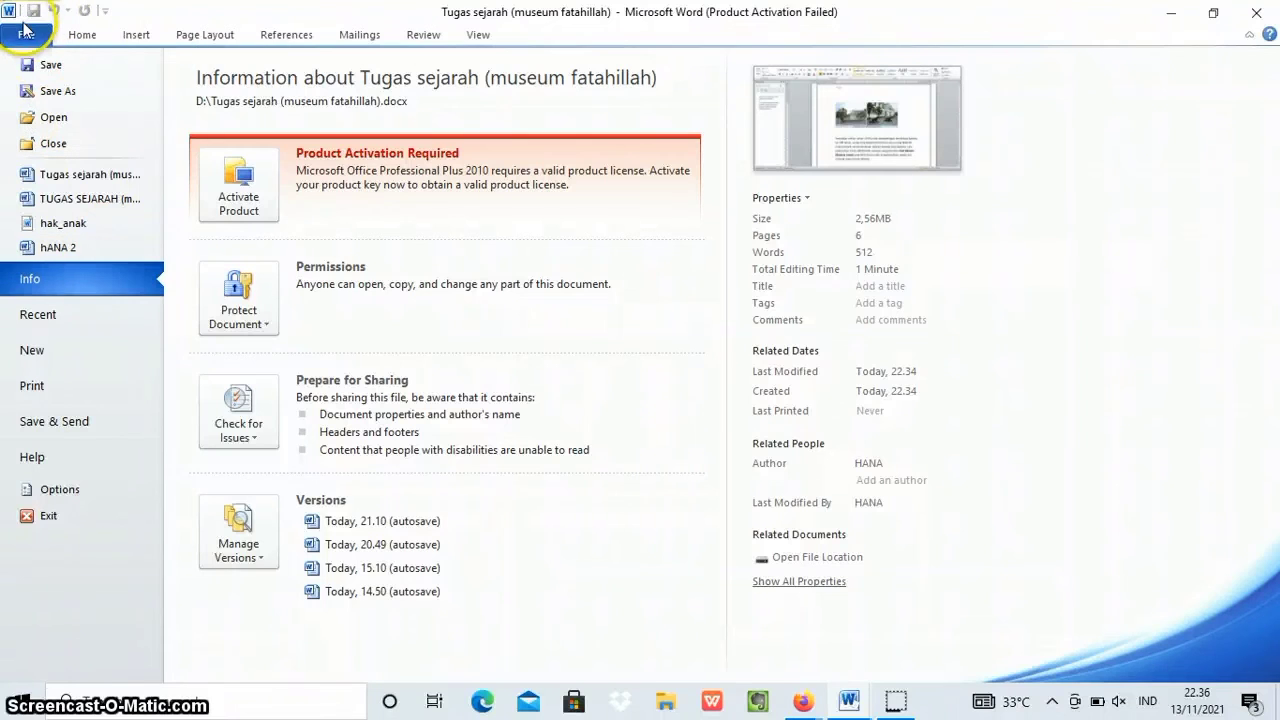
click(31, 354)
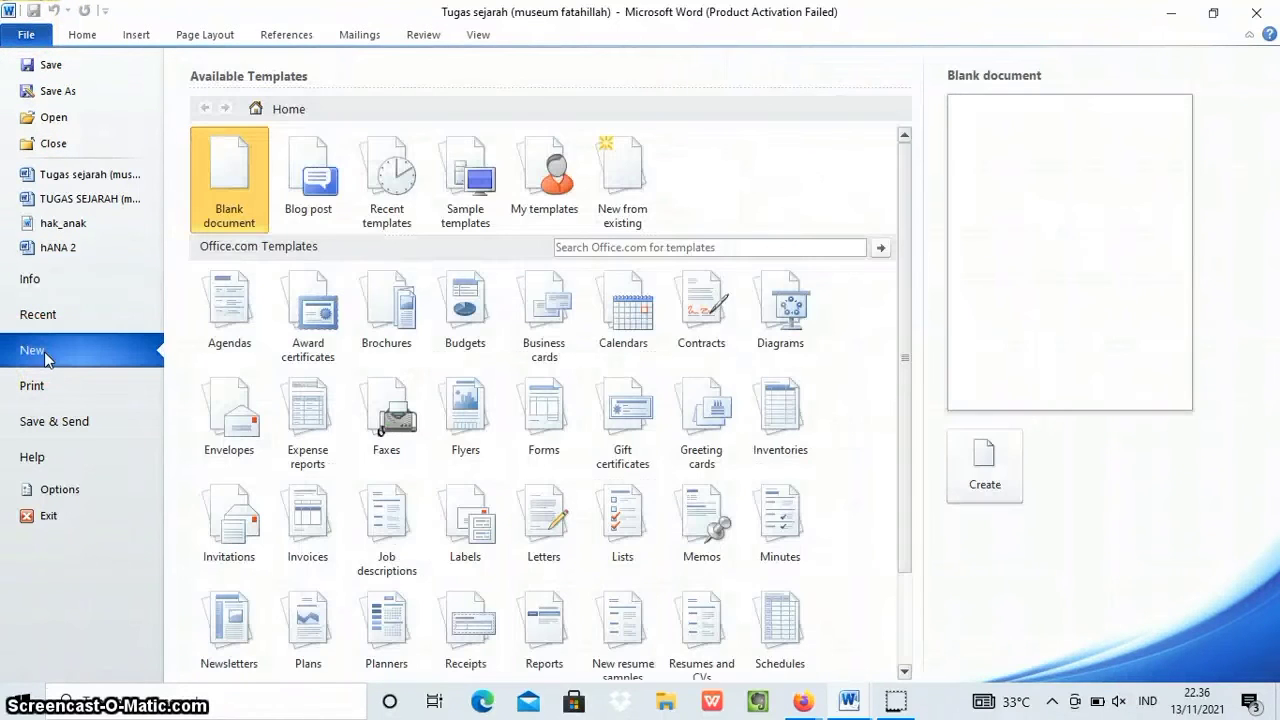
click(984, 463)
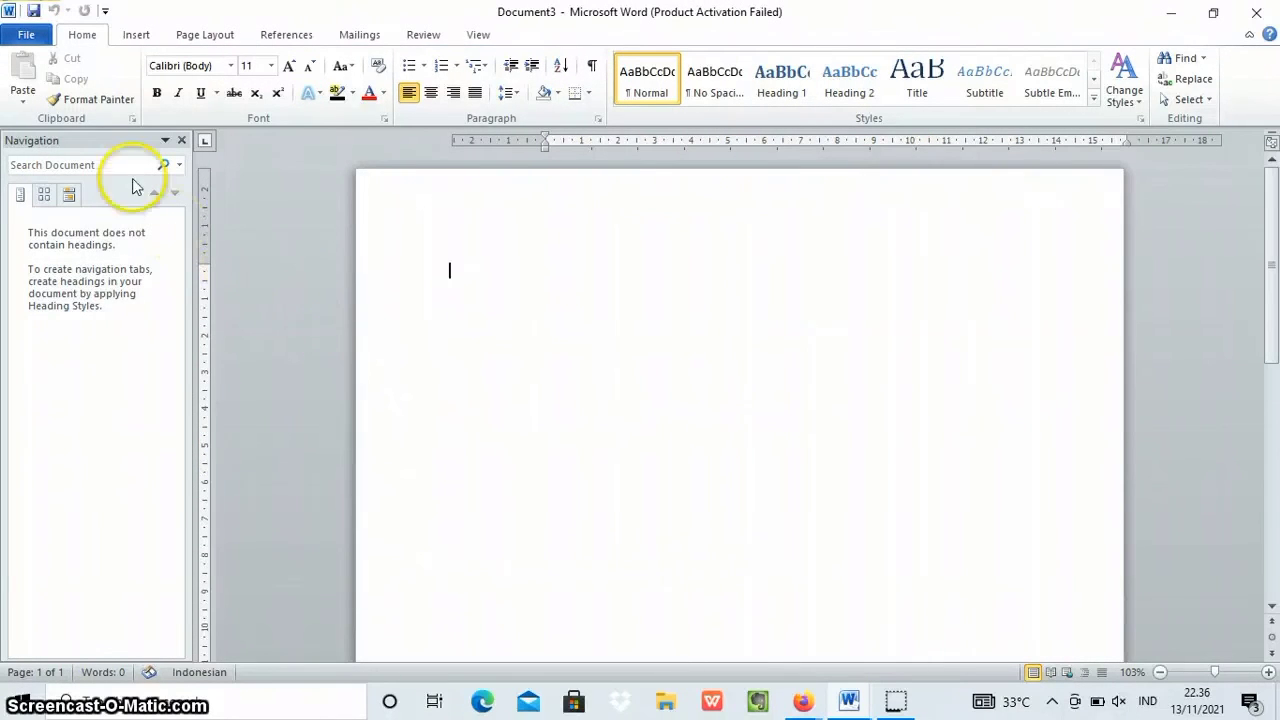
Start creating an envelope in the blank document and enter the recipient's street address as the delivery address.
click(362, 36)
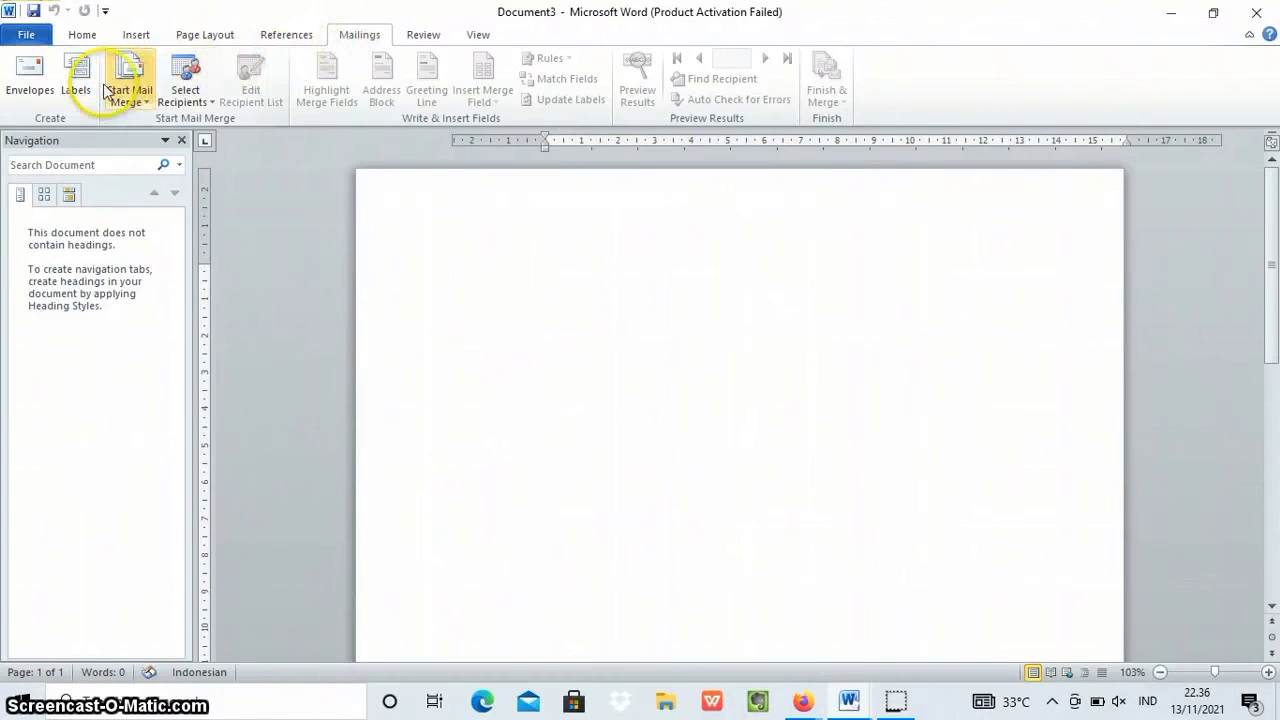
click(31, 93)
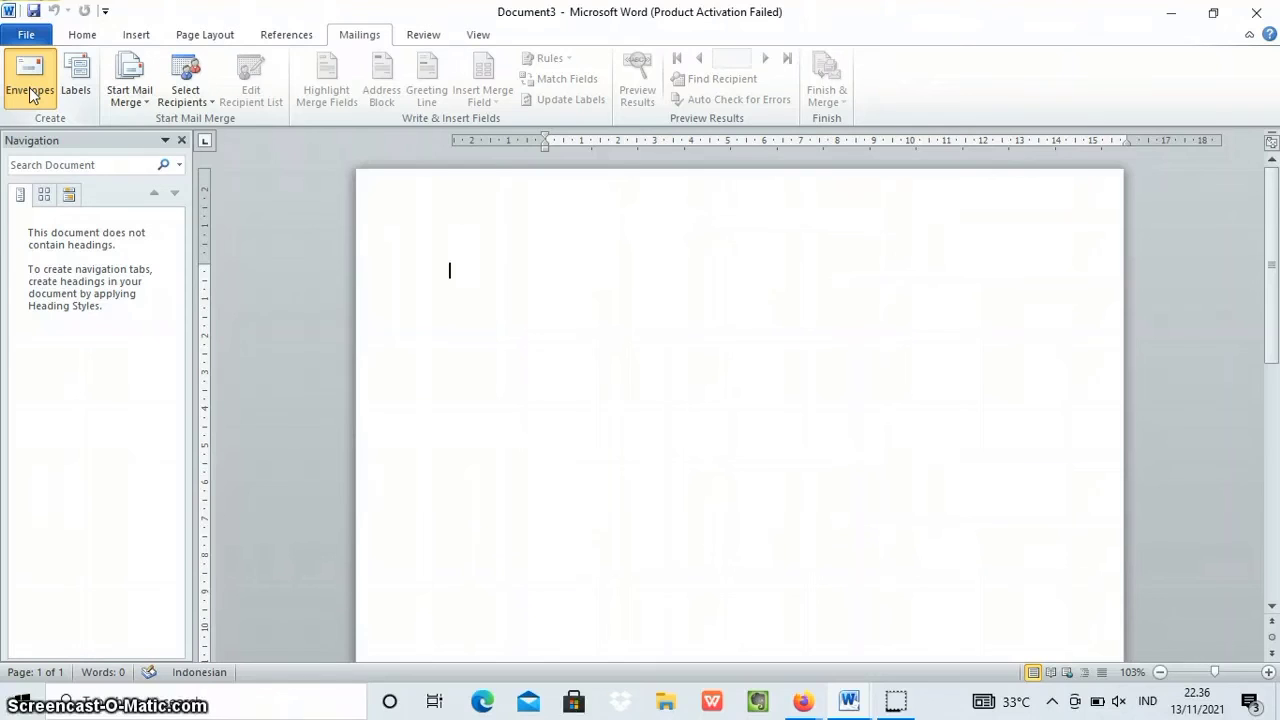
click(485, 272)
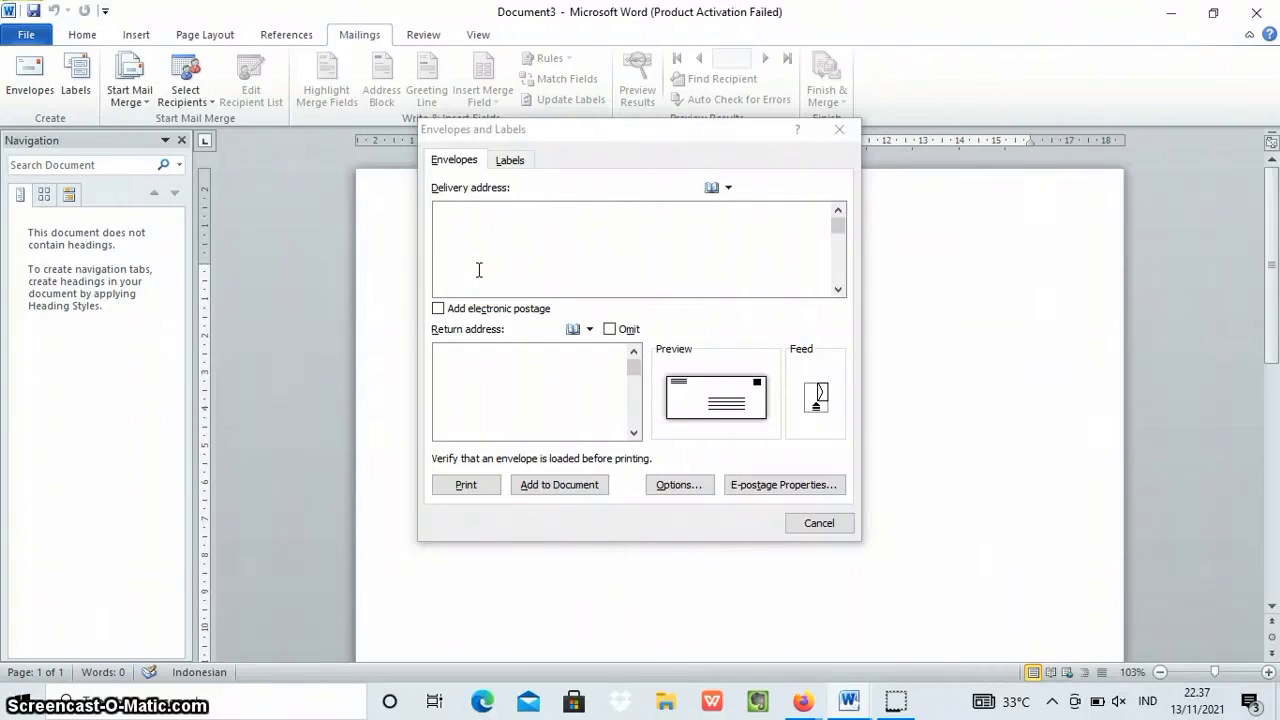
click(439, 209)
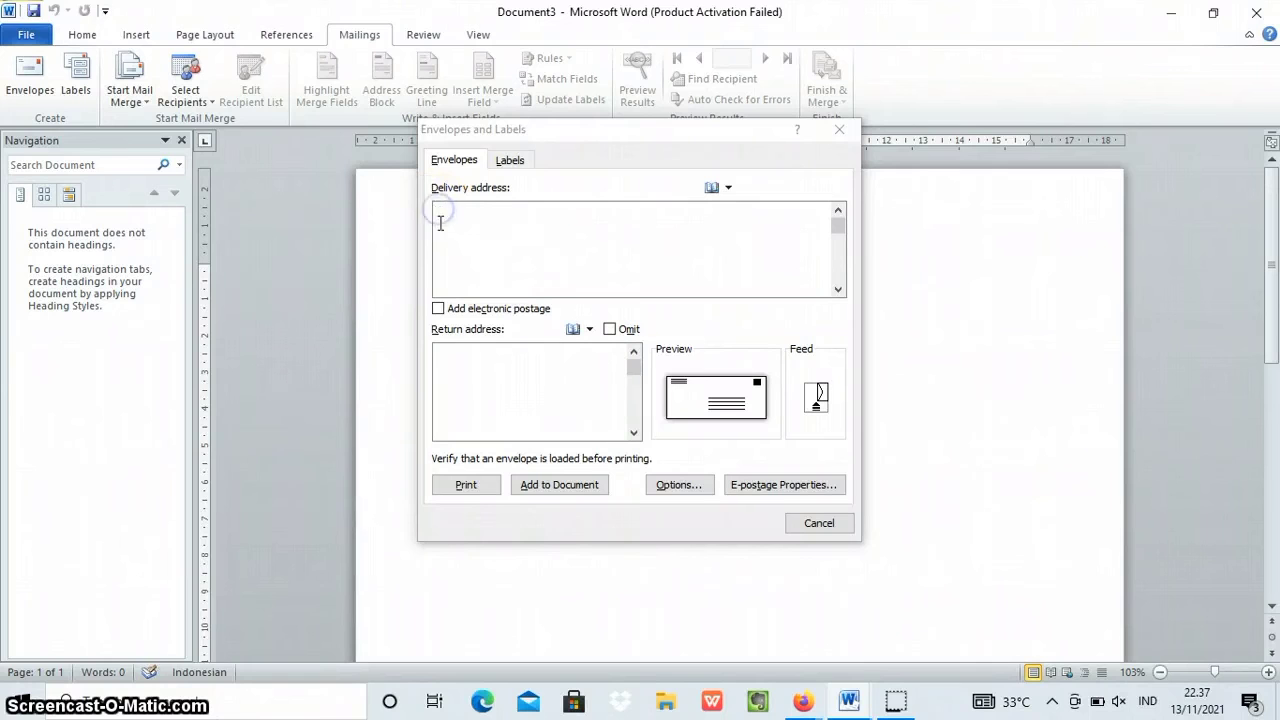
click(509, 161)
click(466, 160)
click(478, 214)
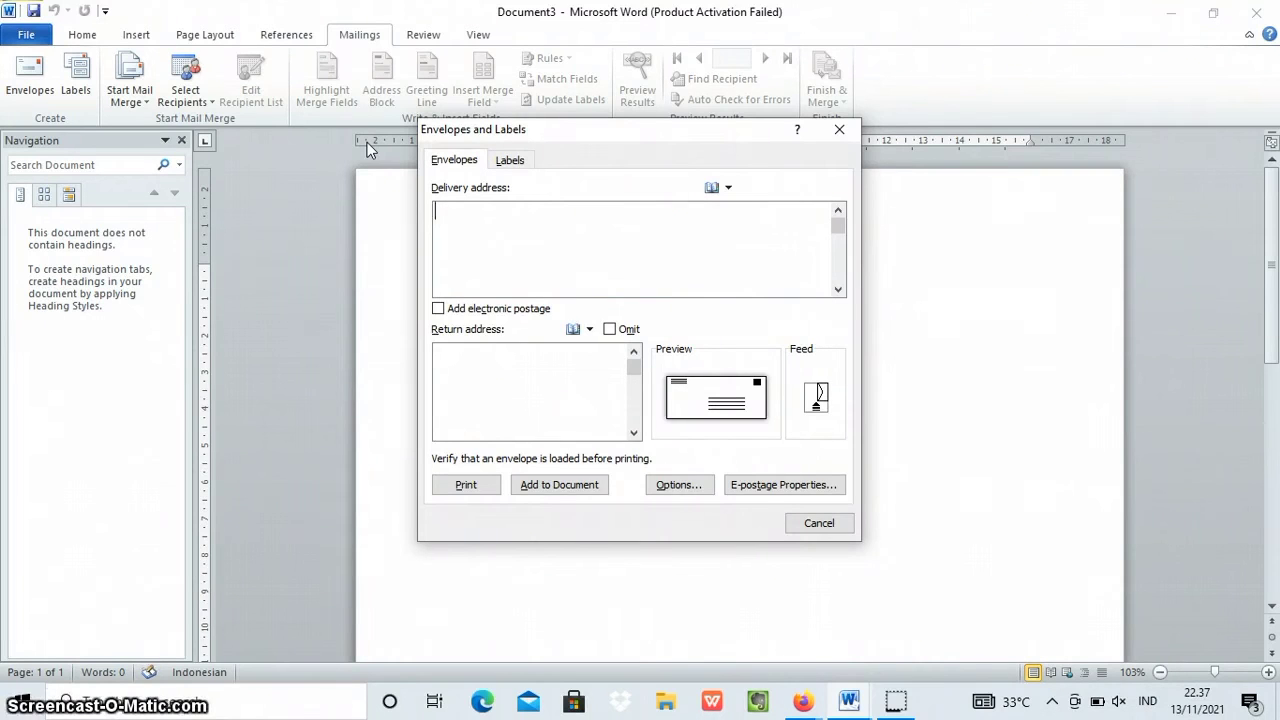
text(JL)
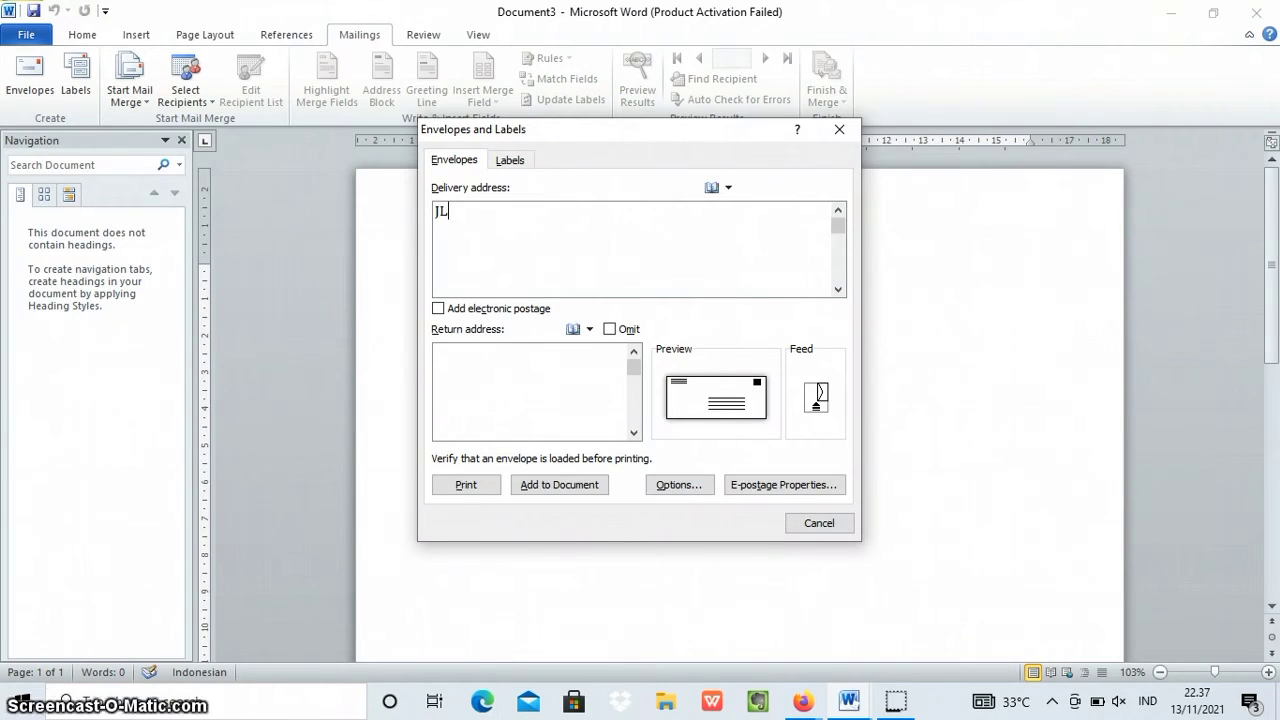
text(n. )
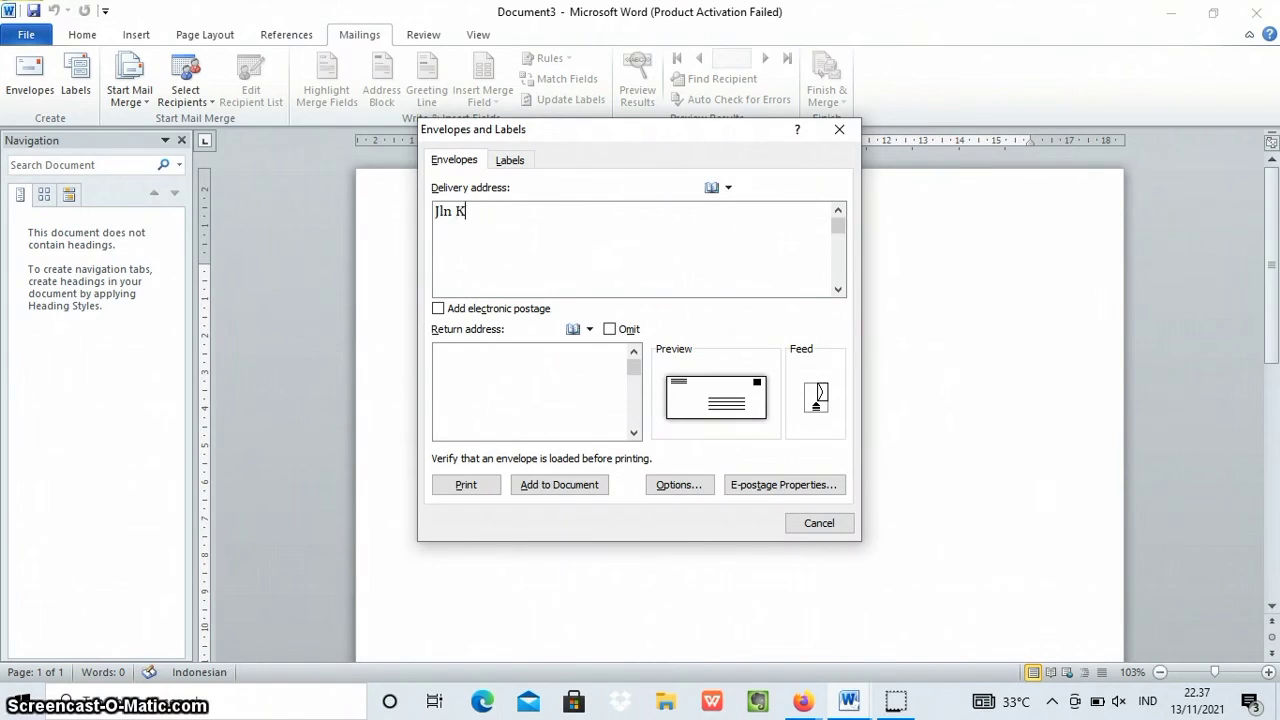
text(.H Muchtar Tabrani)
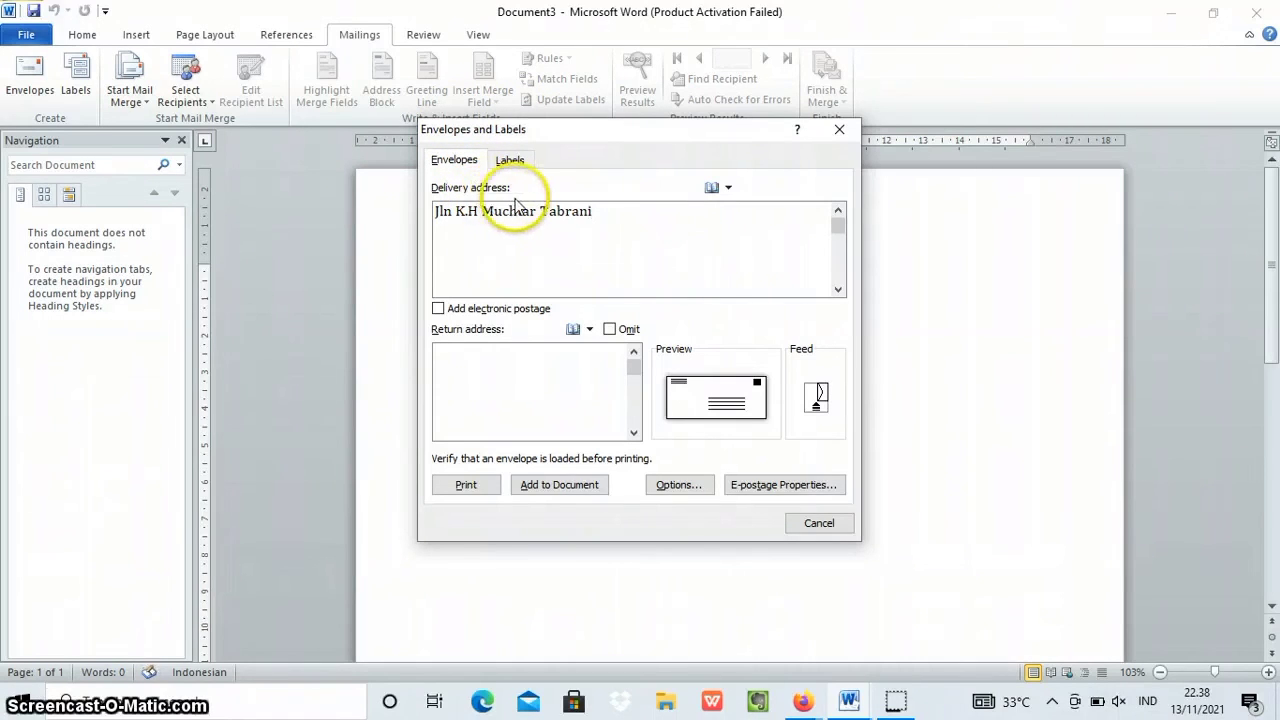
Copy the envelope's delivery address into the return address.
click(459, 378)
drag(434, 211, 580, 215)
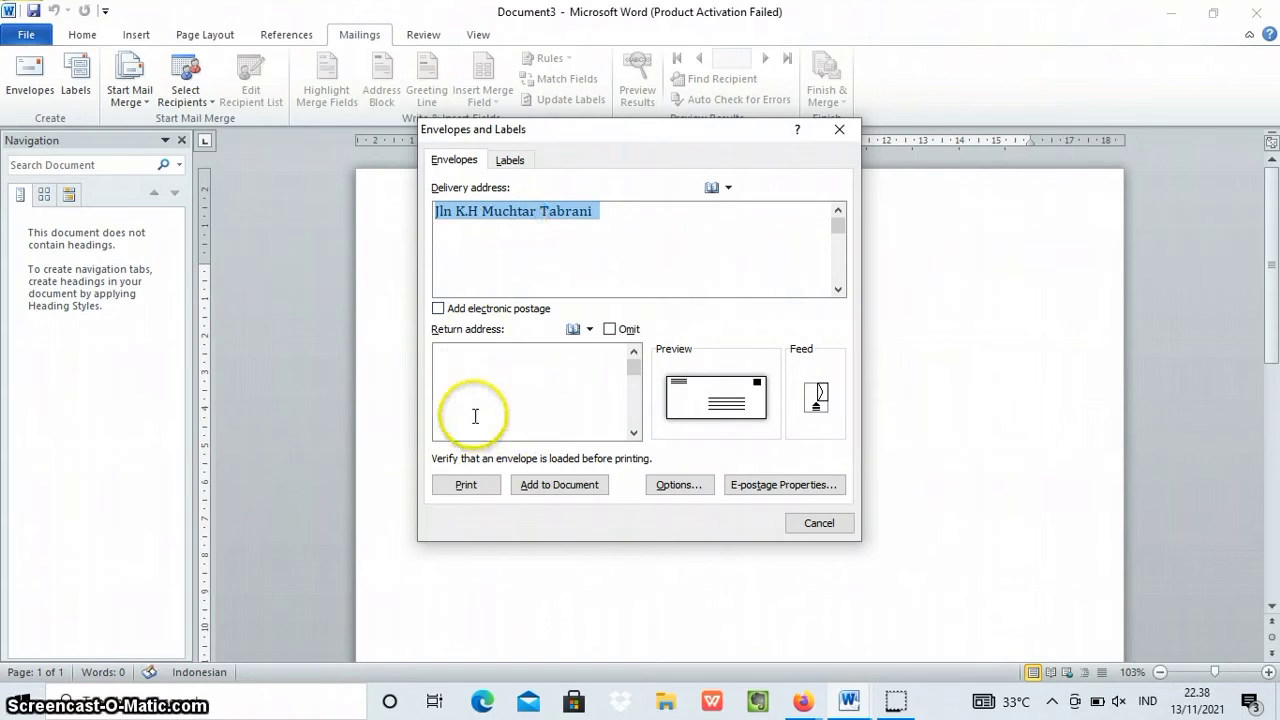
click(447, 352)
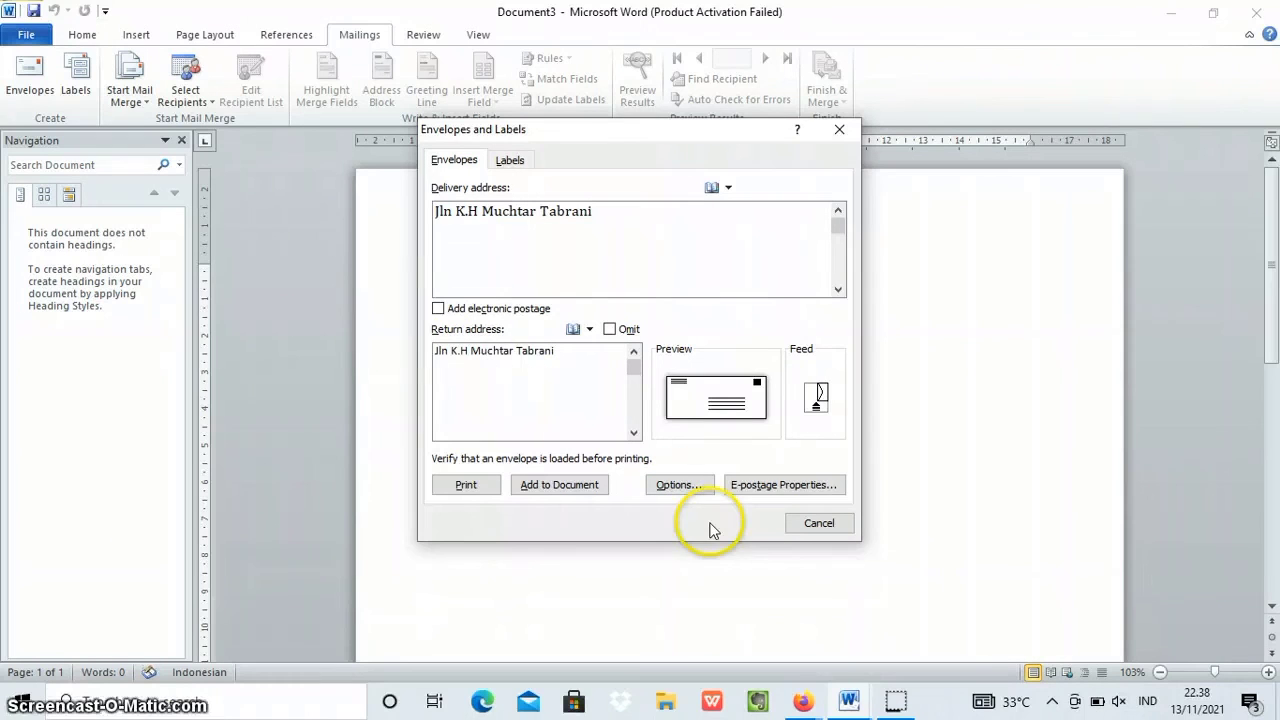
Try several feed methods in the envelope's printing options and apply the third one.
click(679, 485)
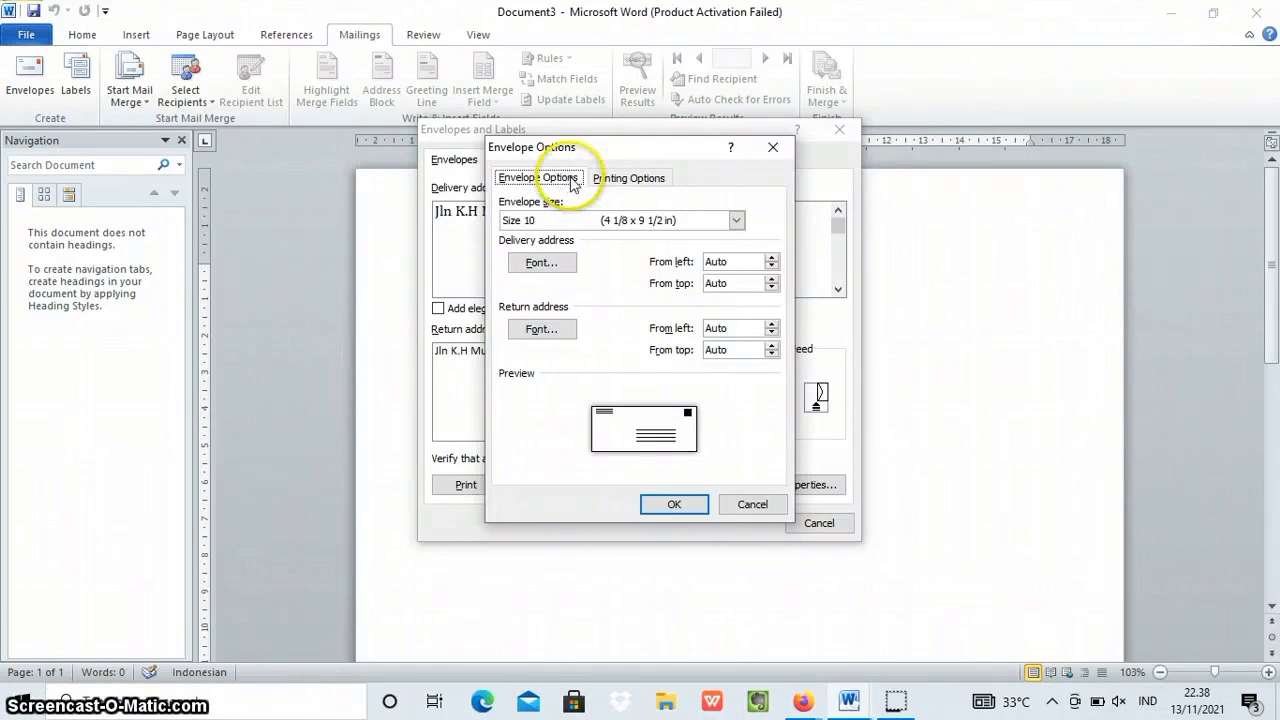
click(610, 180)
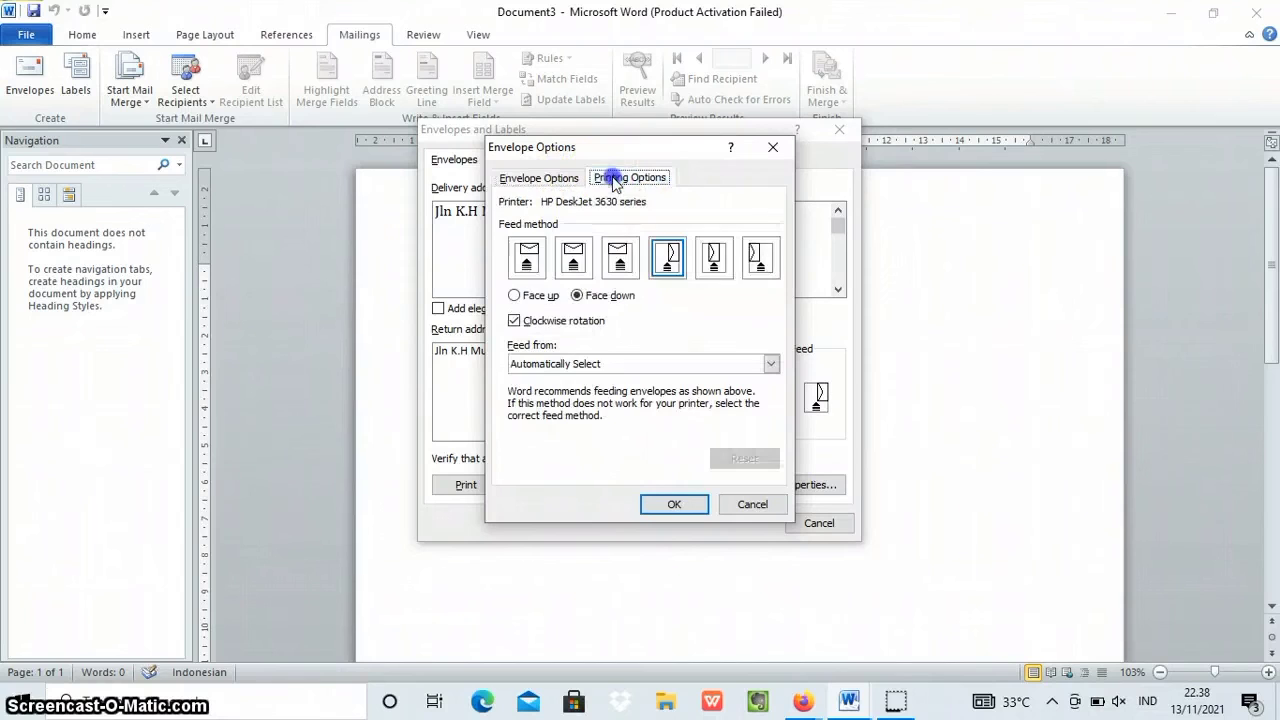
click(624, 257)
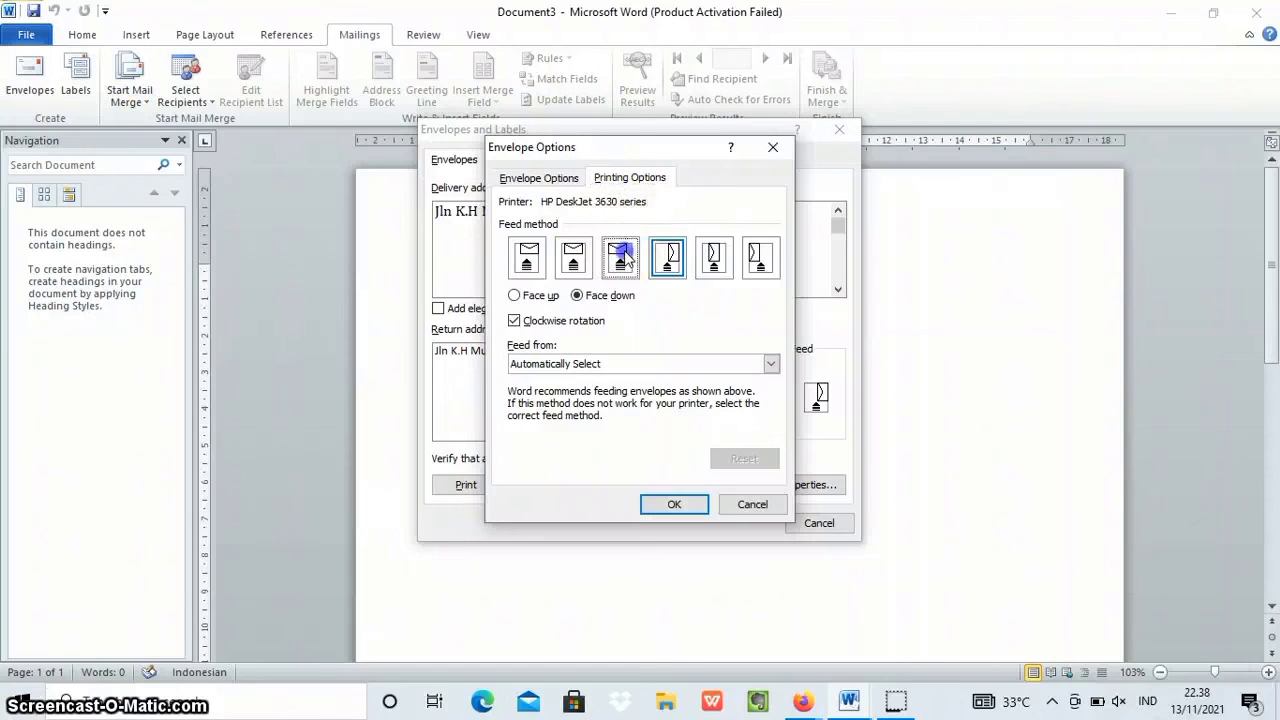
key(Left)
key(Left)
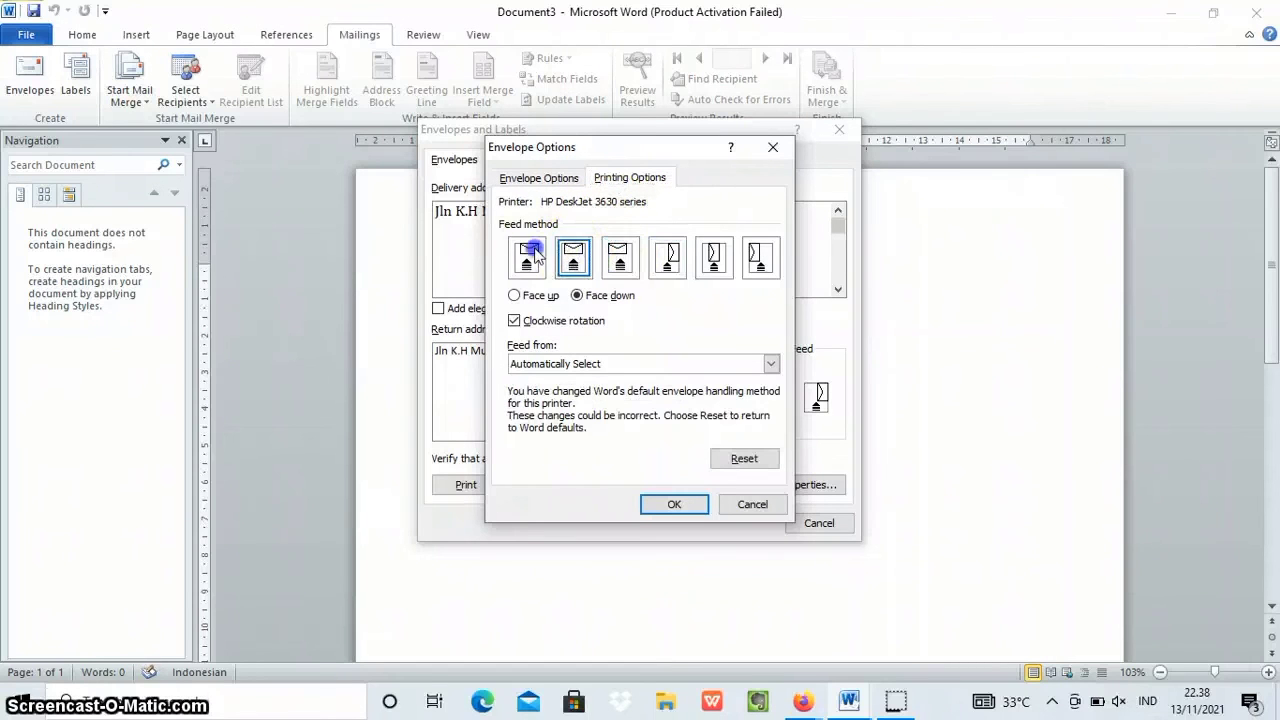
click(706, 258)
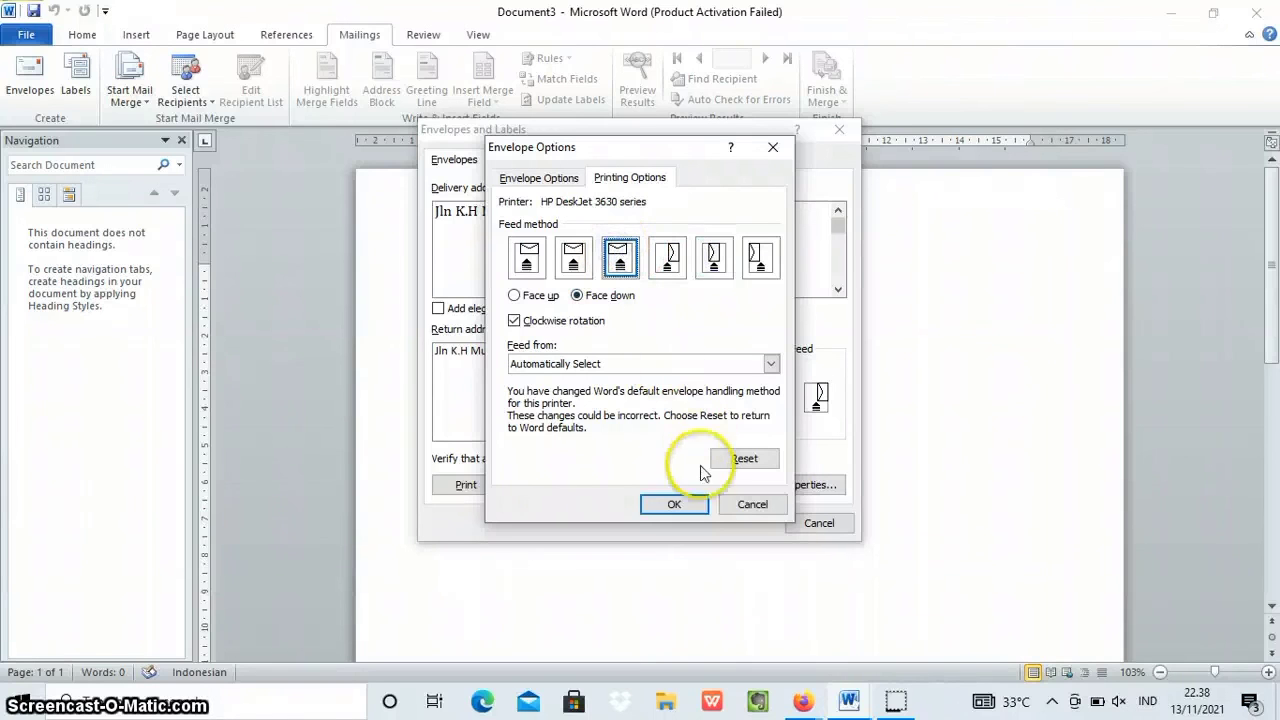
click(675, 507)
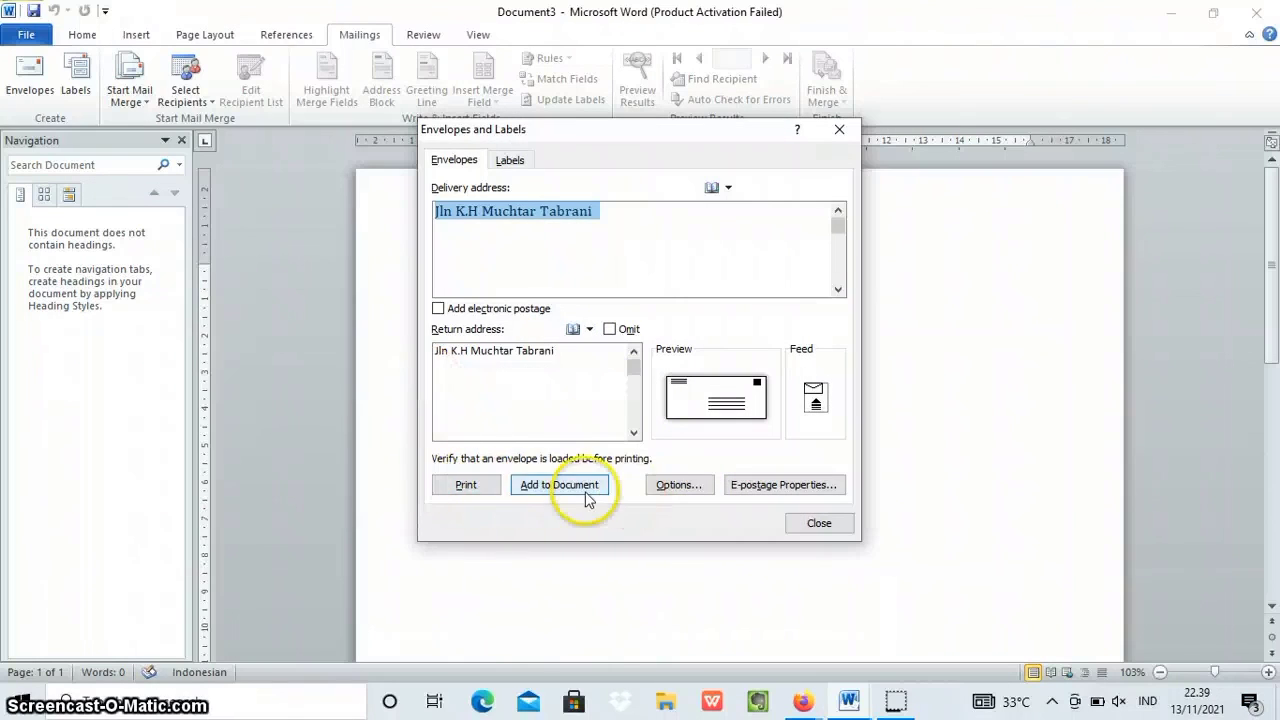
Add the envelope to the document and save its return address as the default.
click(545, 490)
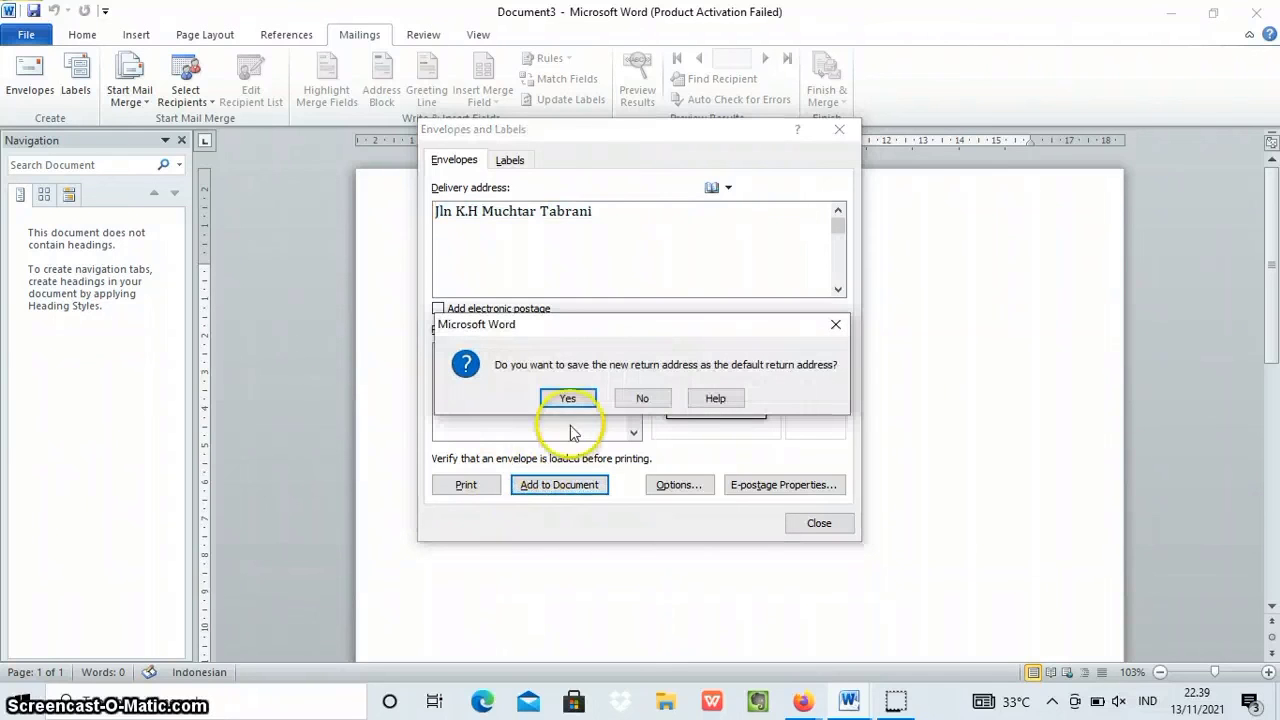
click(567, 398)
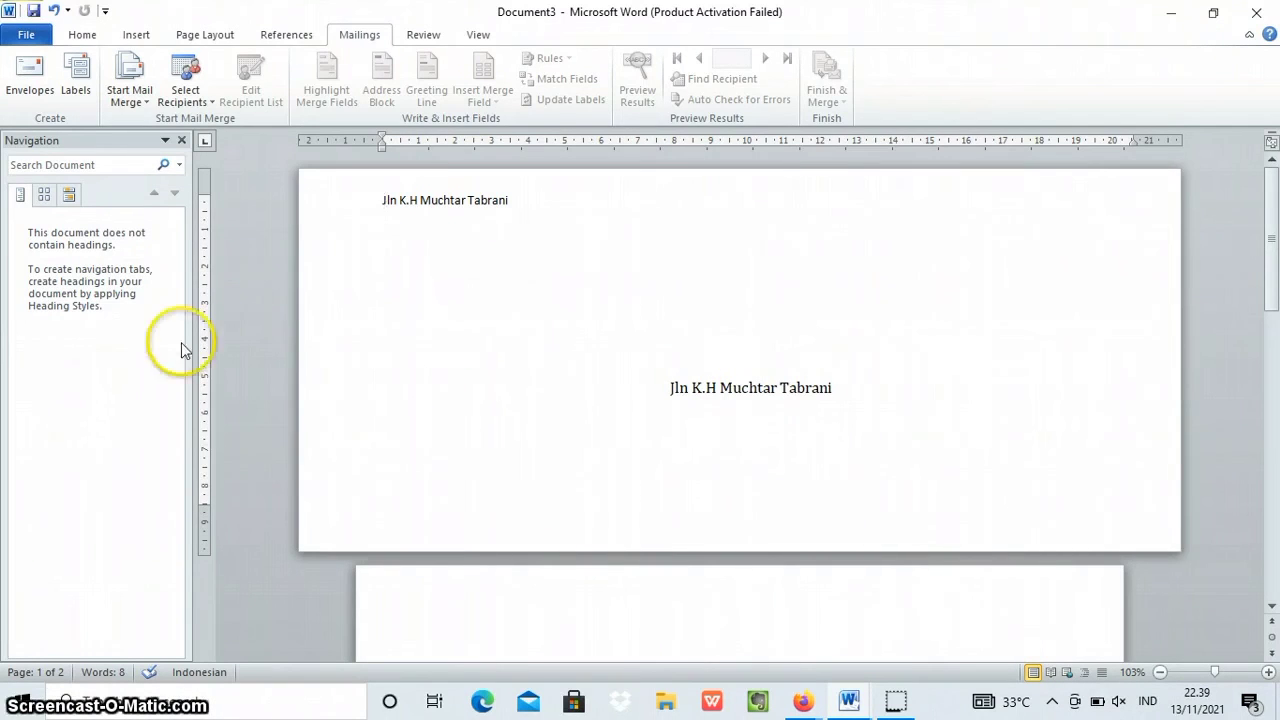
scroll(386, 429, down, 6)
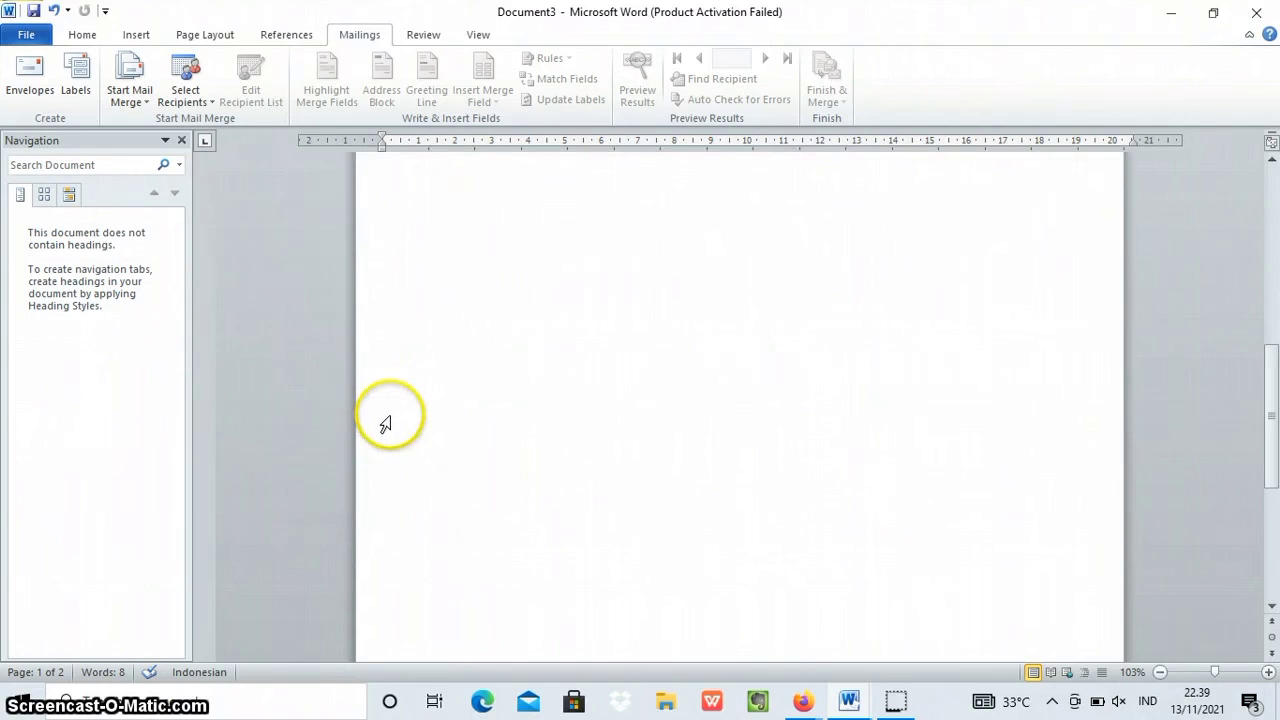
Insert a Block Cycle SmartArt graphic from the Cycle category on the blank second page.
click(499, 245)
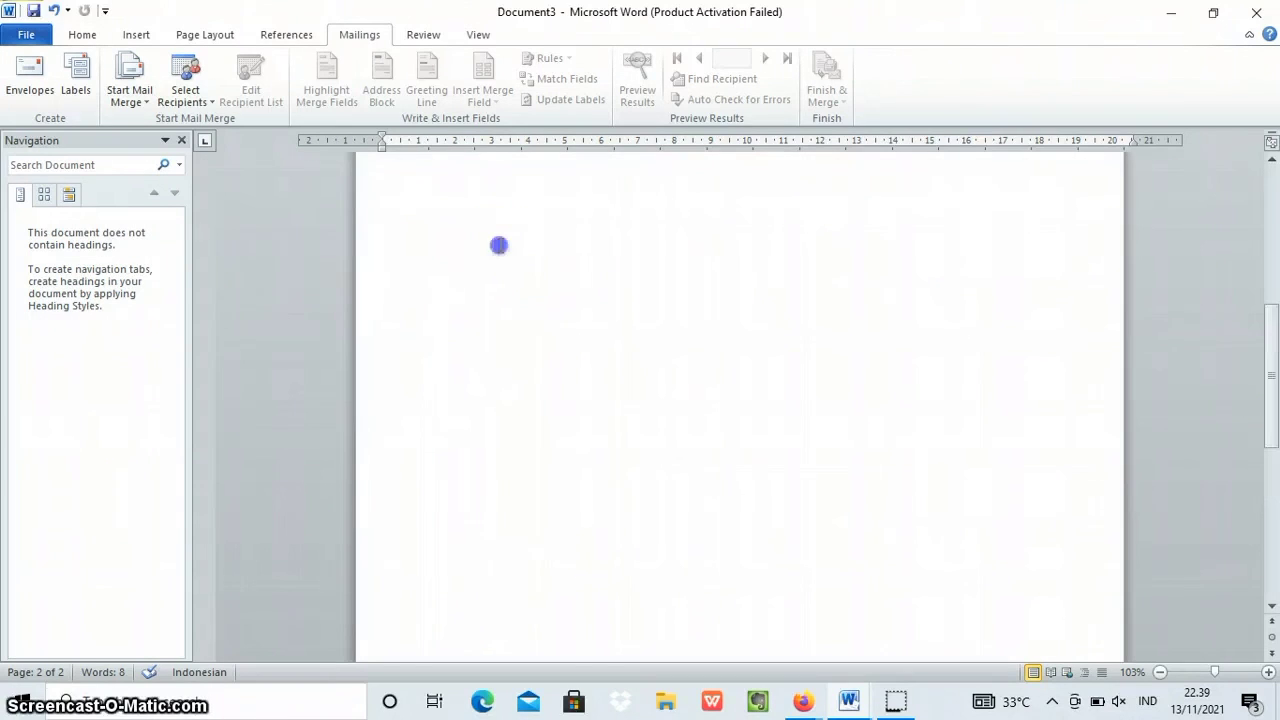
click(33, 35)
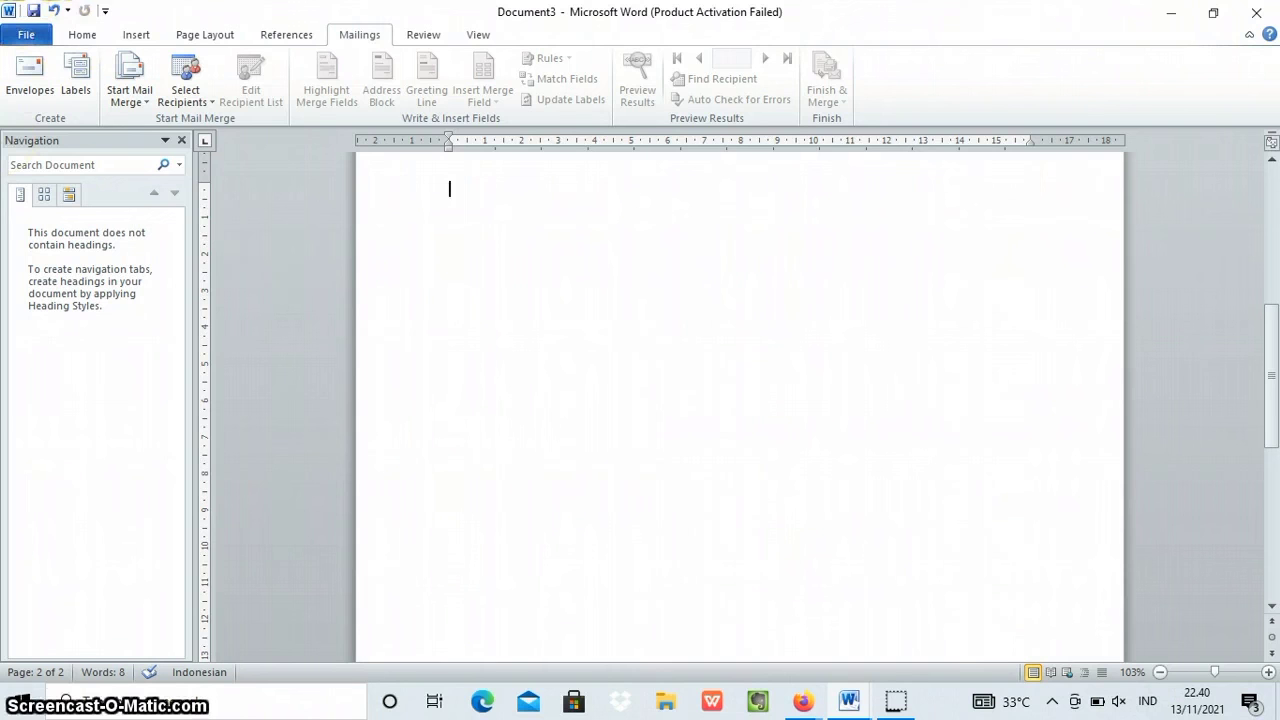
click(135, 40)
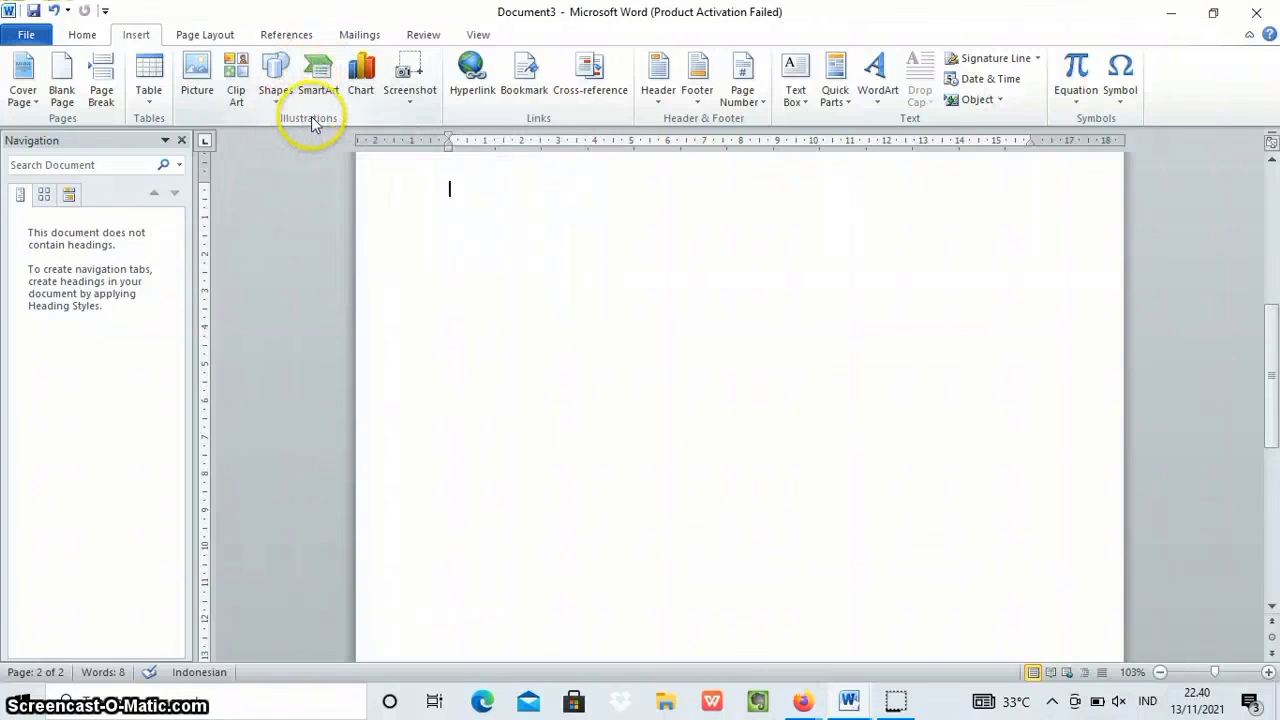
click(326, 90)
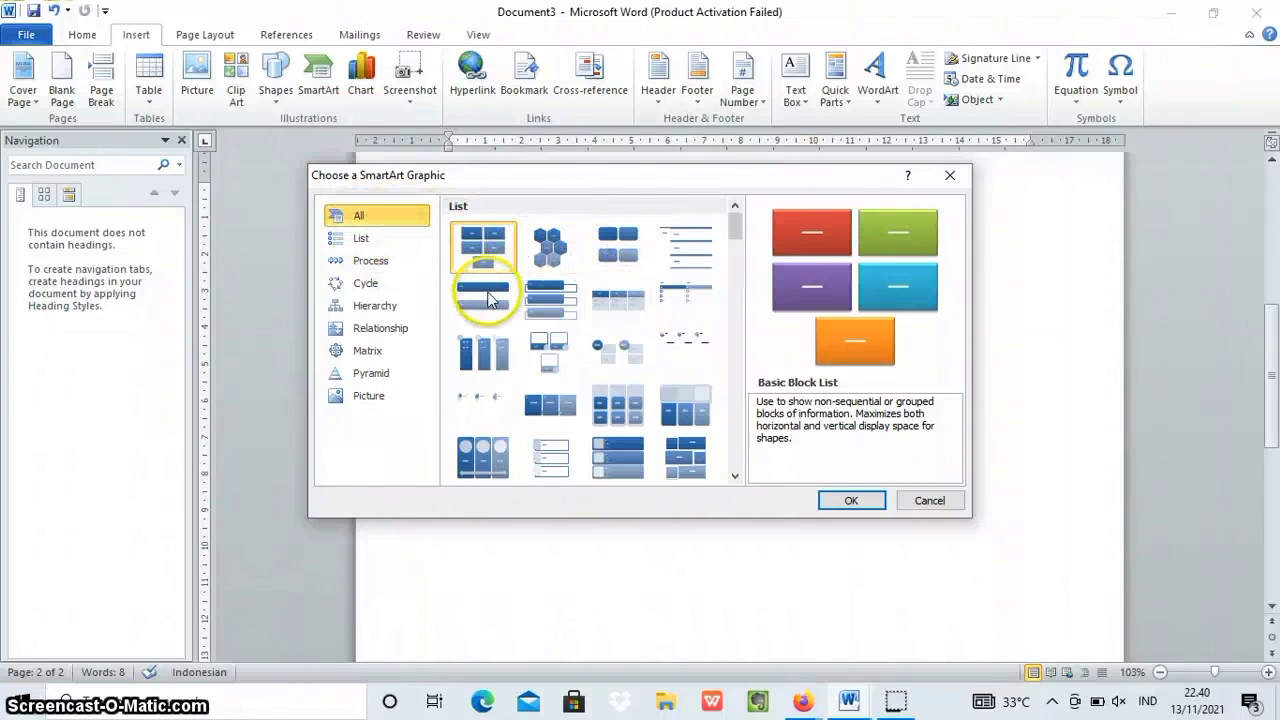
scroll(484, 297, down, 5)
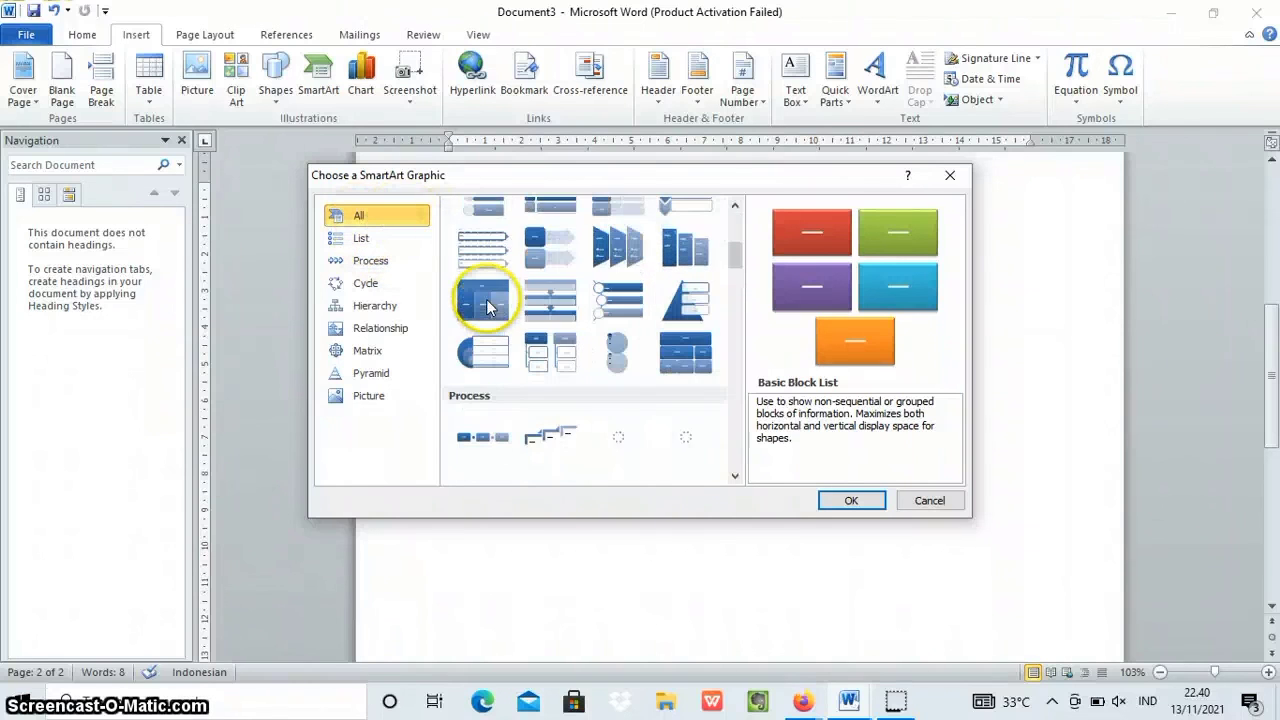
click(360, 238)
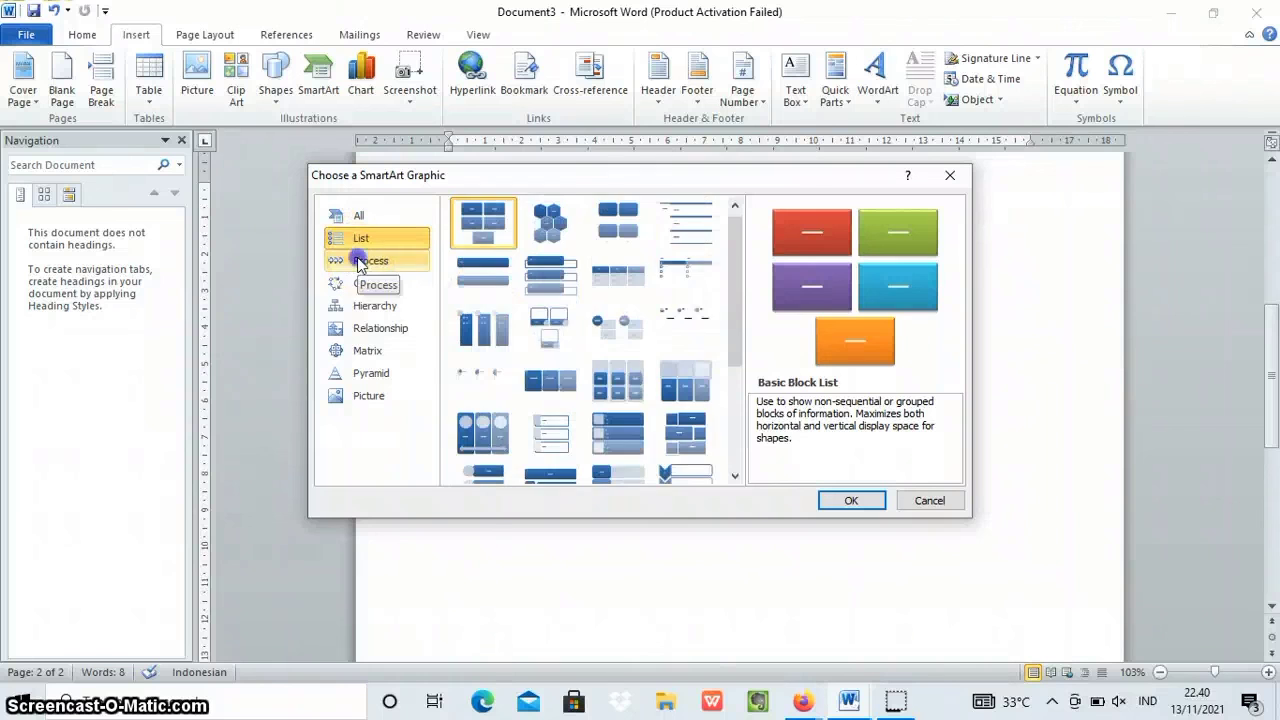
click(362, 261)
click(363, 283)
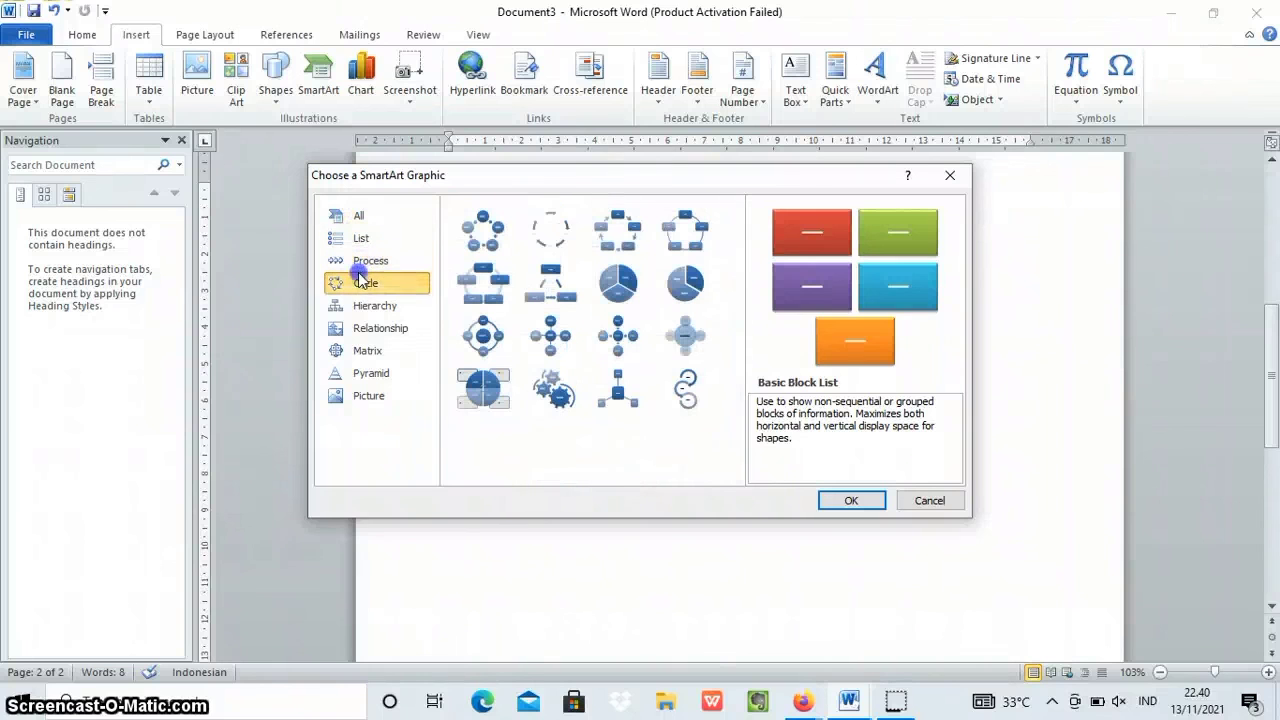
click(630, 234)
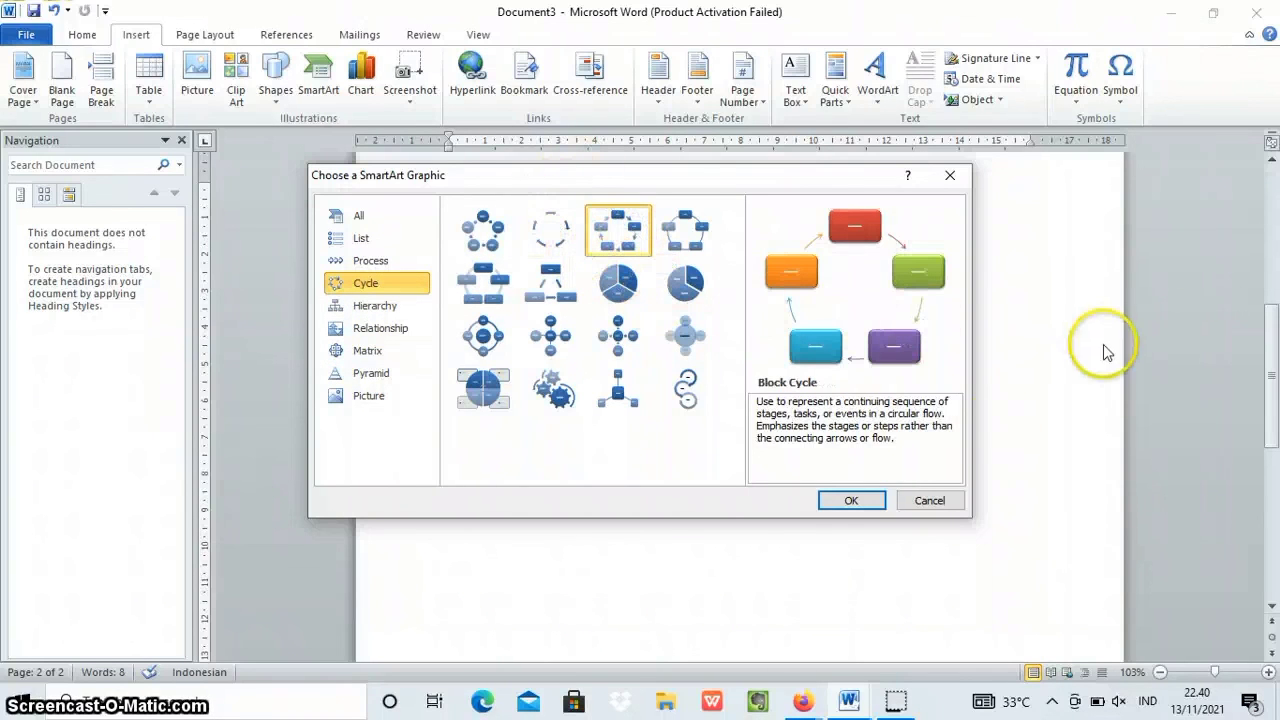
click(848, 503)
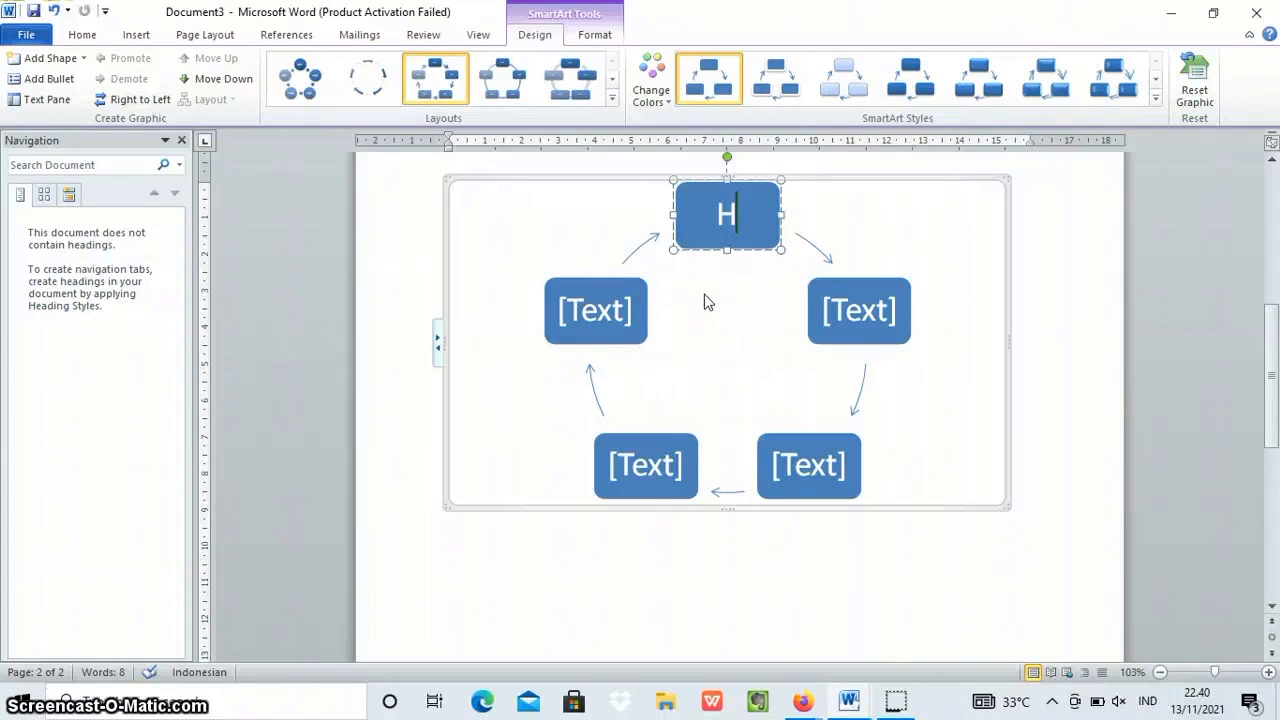
Enter a person's first name in the cycle's top shape and delete the upper-left shape.
text(h)
click(623, 302)
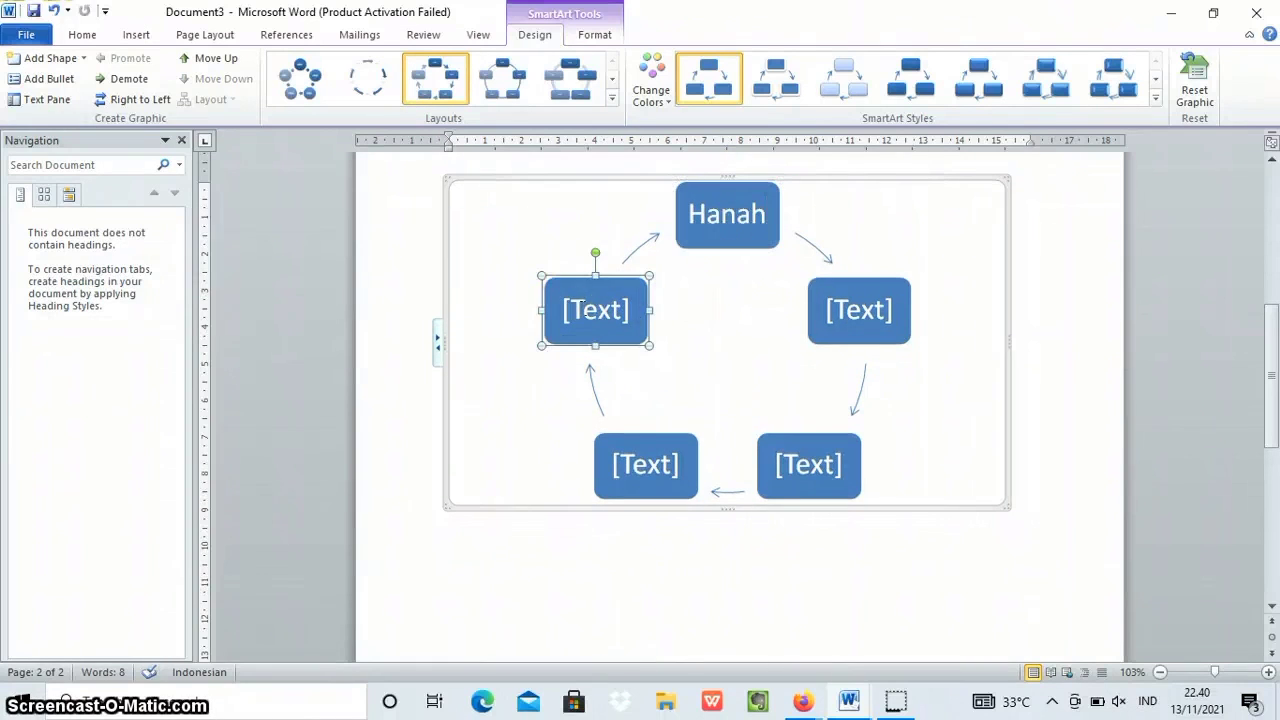
key(Delete)
Fill the cycle's three remaining empty shapes with a different person's first name each.
click(583, 352)
text(S)
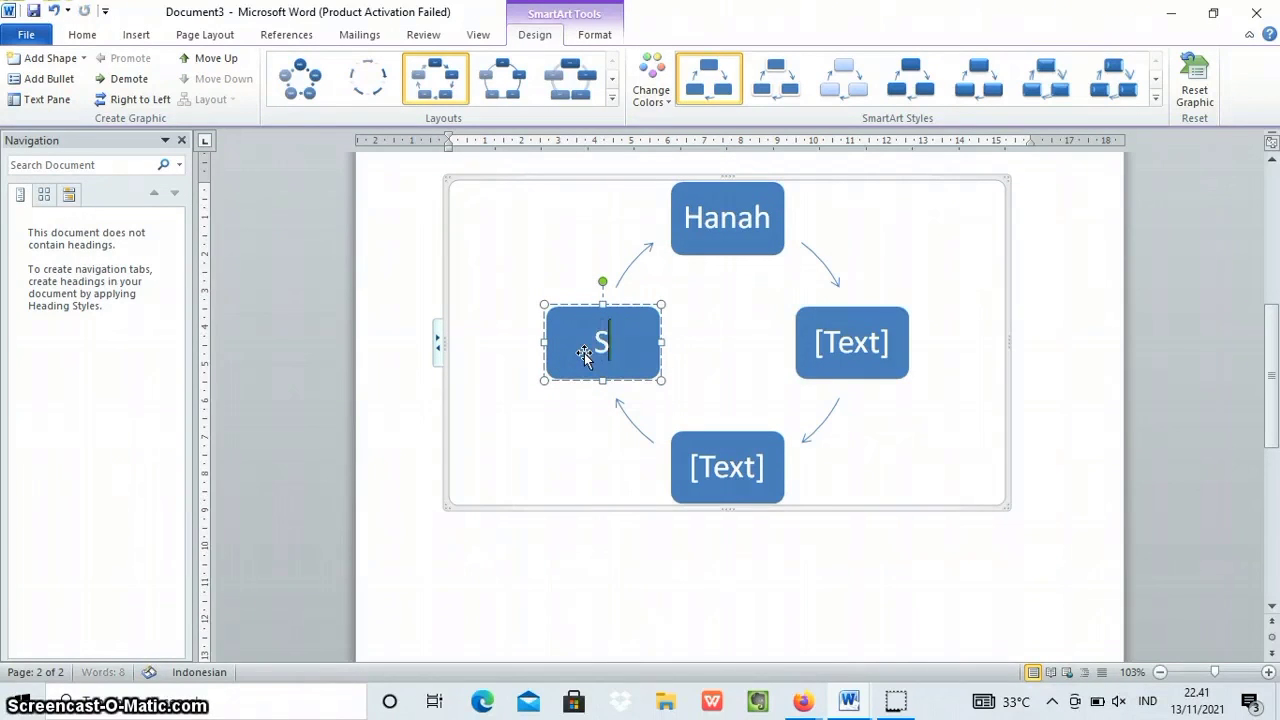
text(alsa)
click(889, 340)
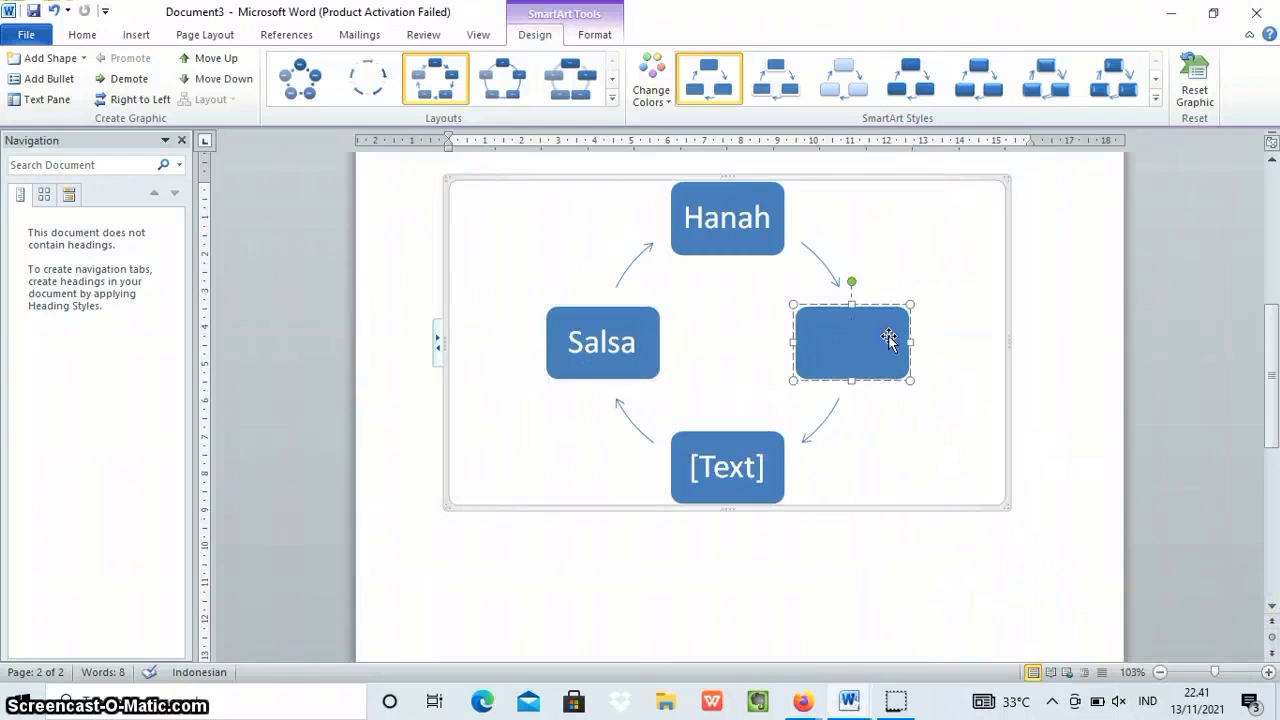
text(Laily)
click(732, 466)
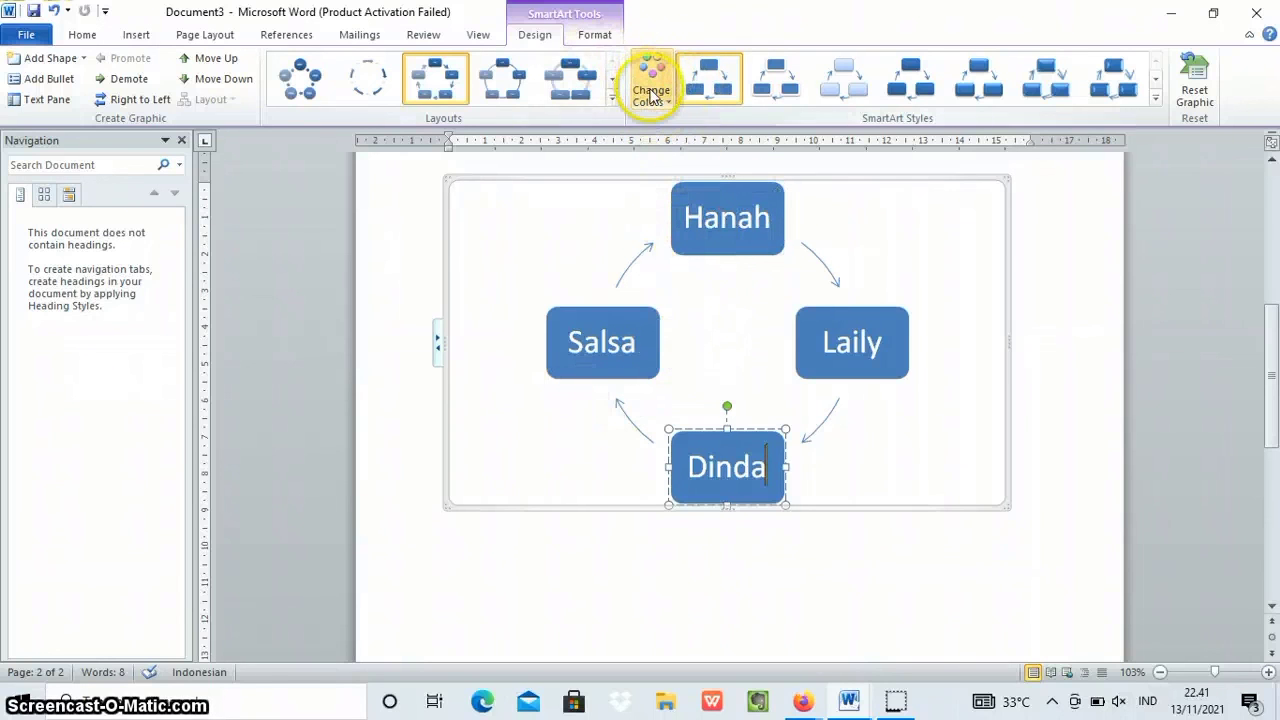
Recolor the SmartArt cycle with the outlined Accent 2 variant and deselect the graphic.
click(651, 92)
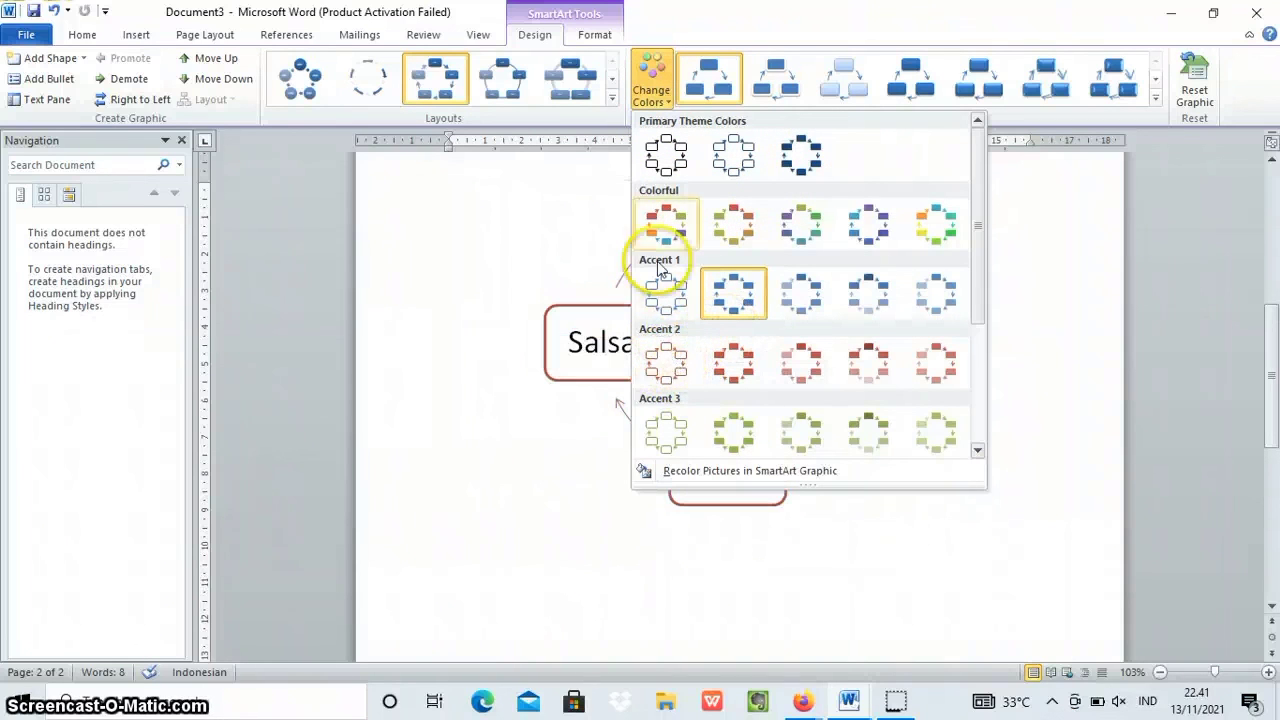
click(677, 368)
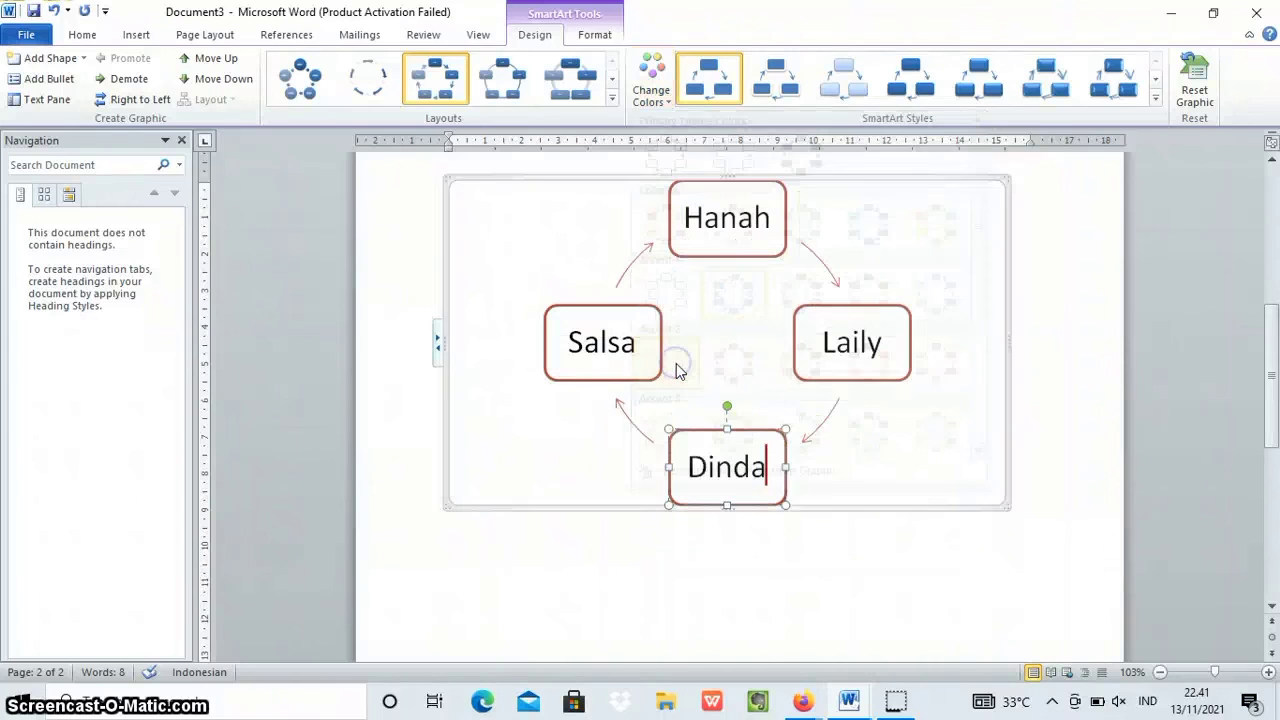
click(1040, 391)
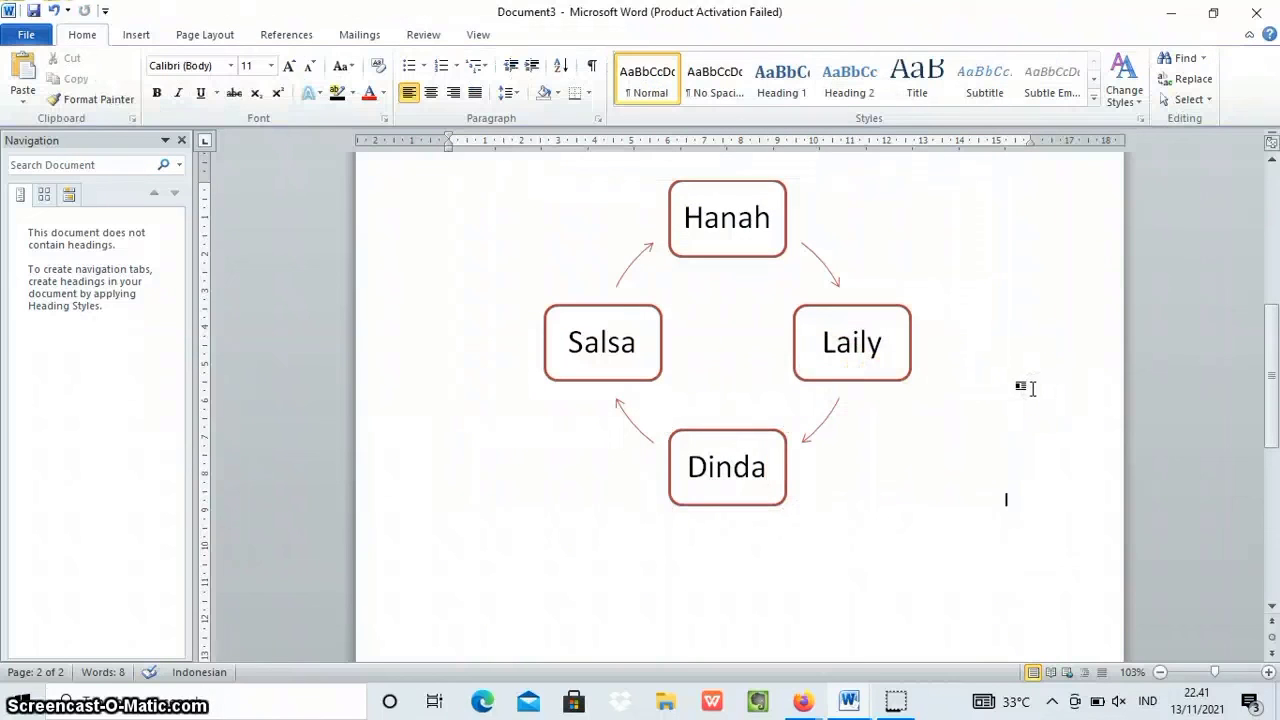
scroll(514, 260, up, 8)
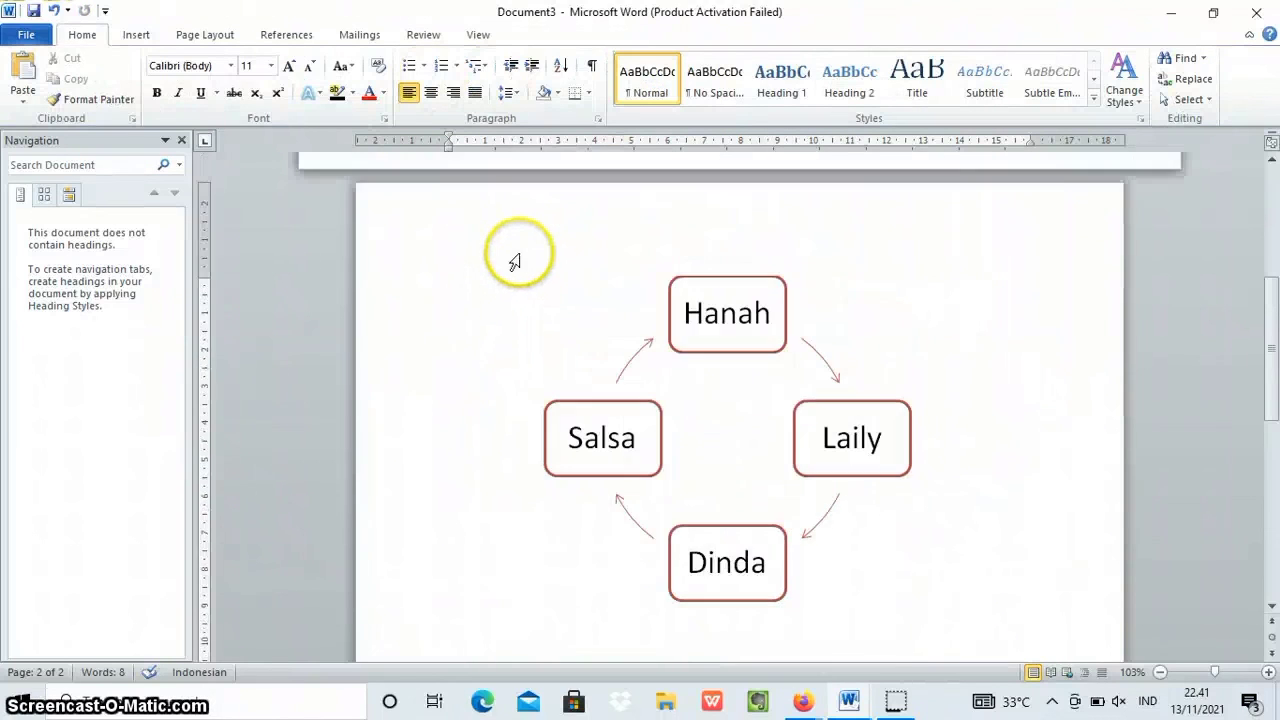
scroll(512, 228, down, 8)
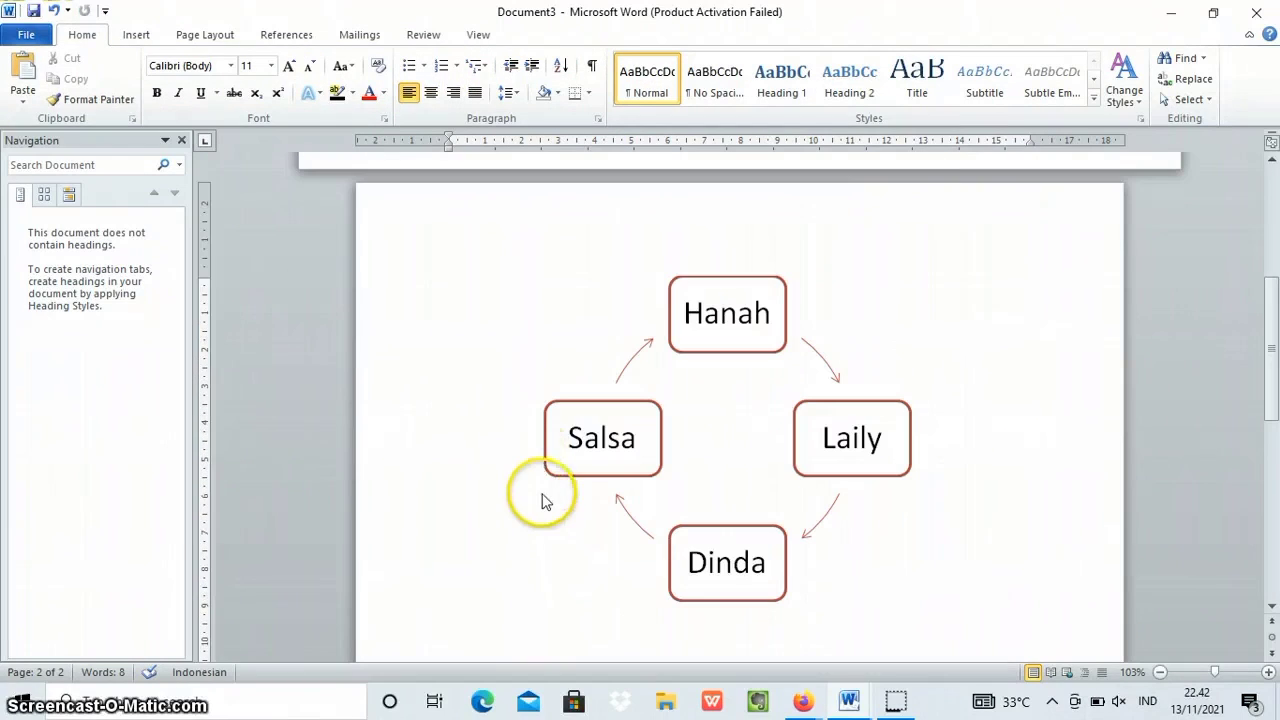